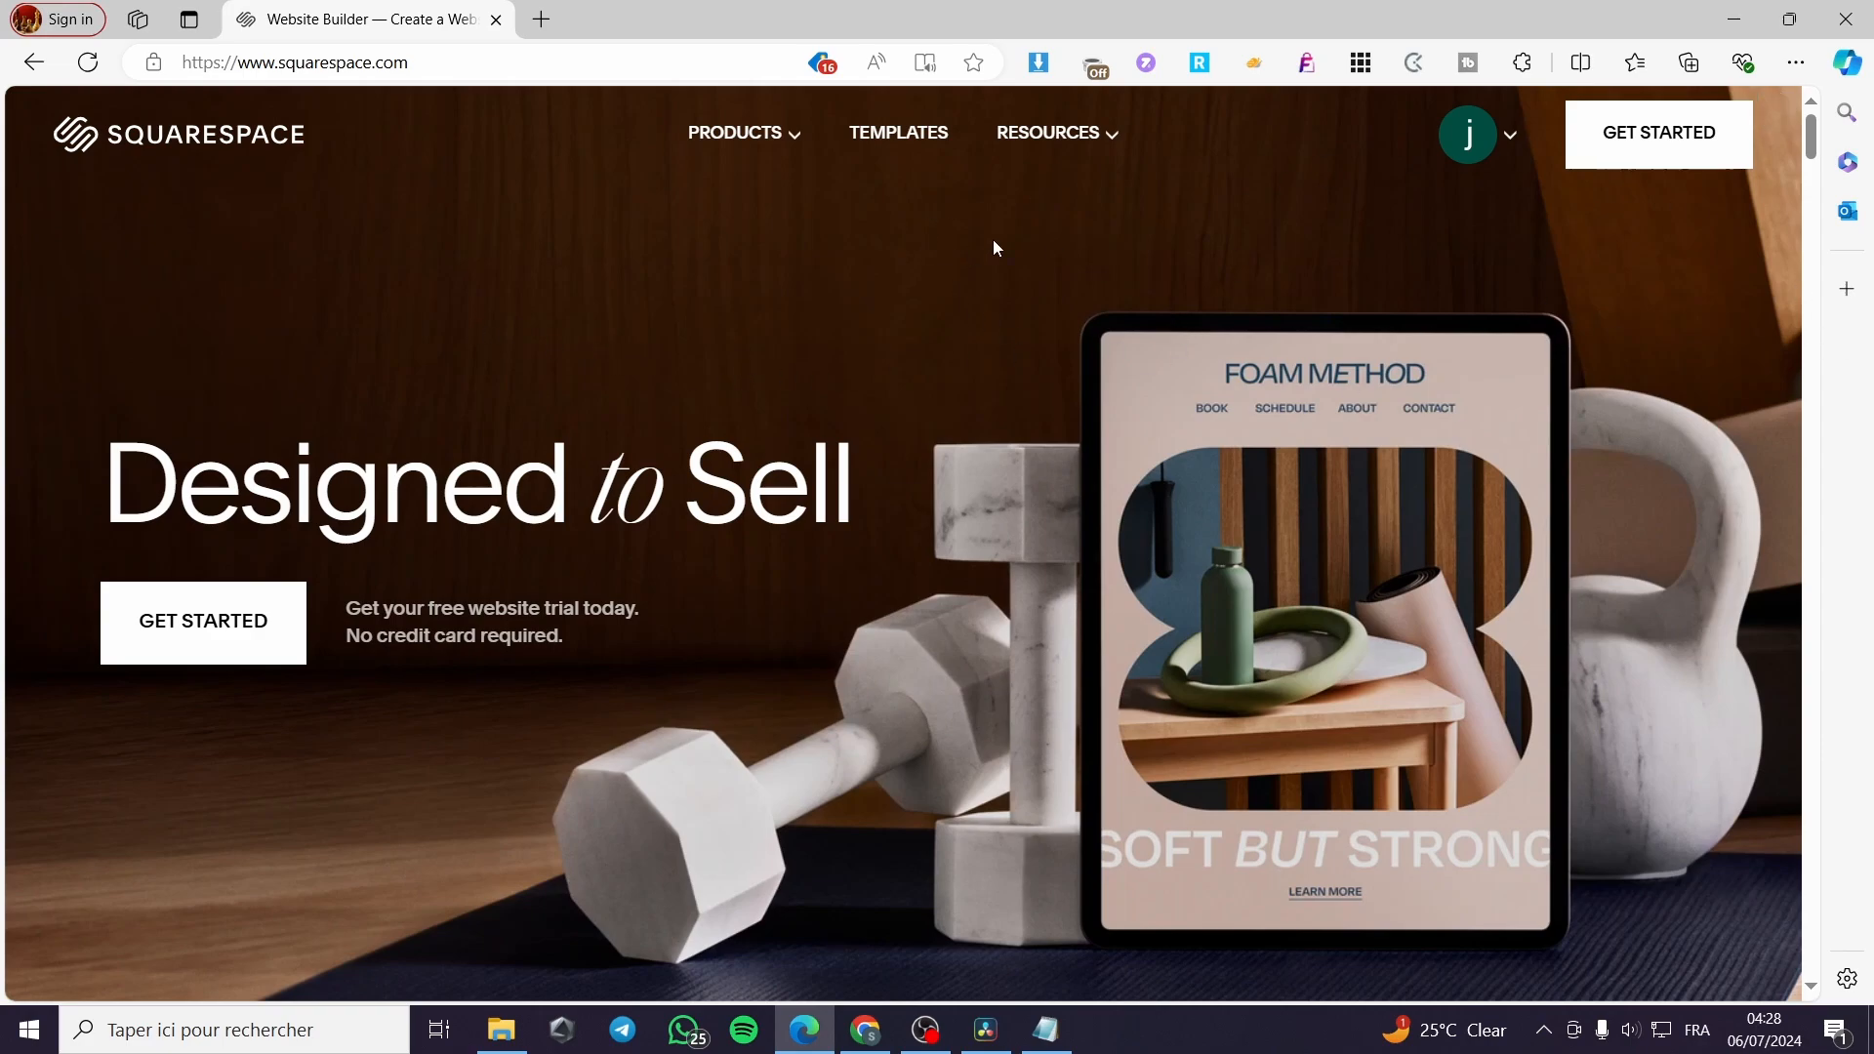
# Go to the account dashboard and open the first listed website, whose trial expires on Jul 13, 2024
pyautogui.click(1512, 144)
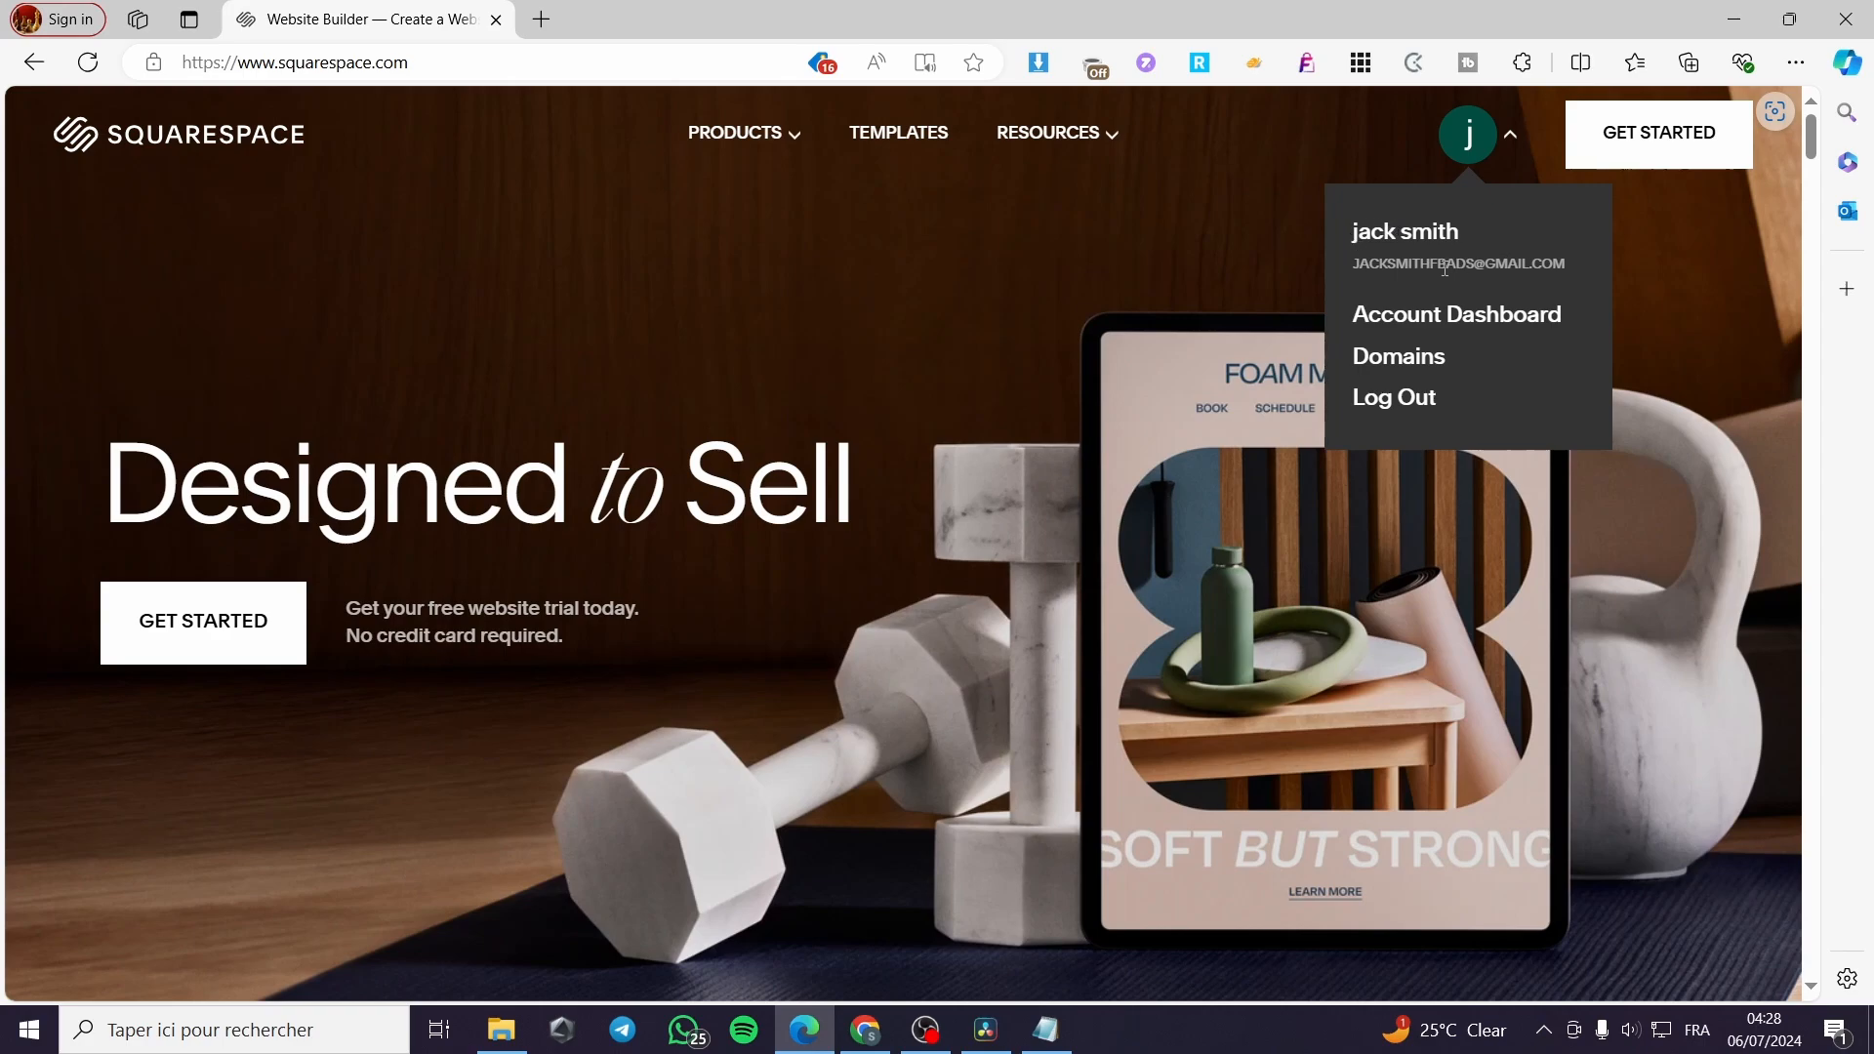
pyautogui.click(1475, 325)
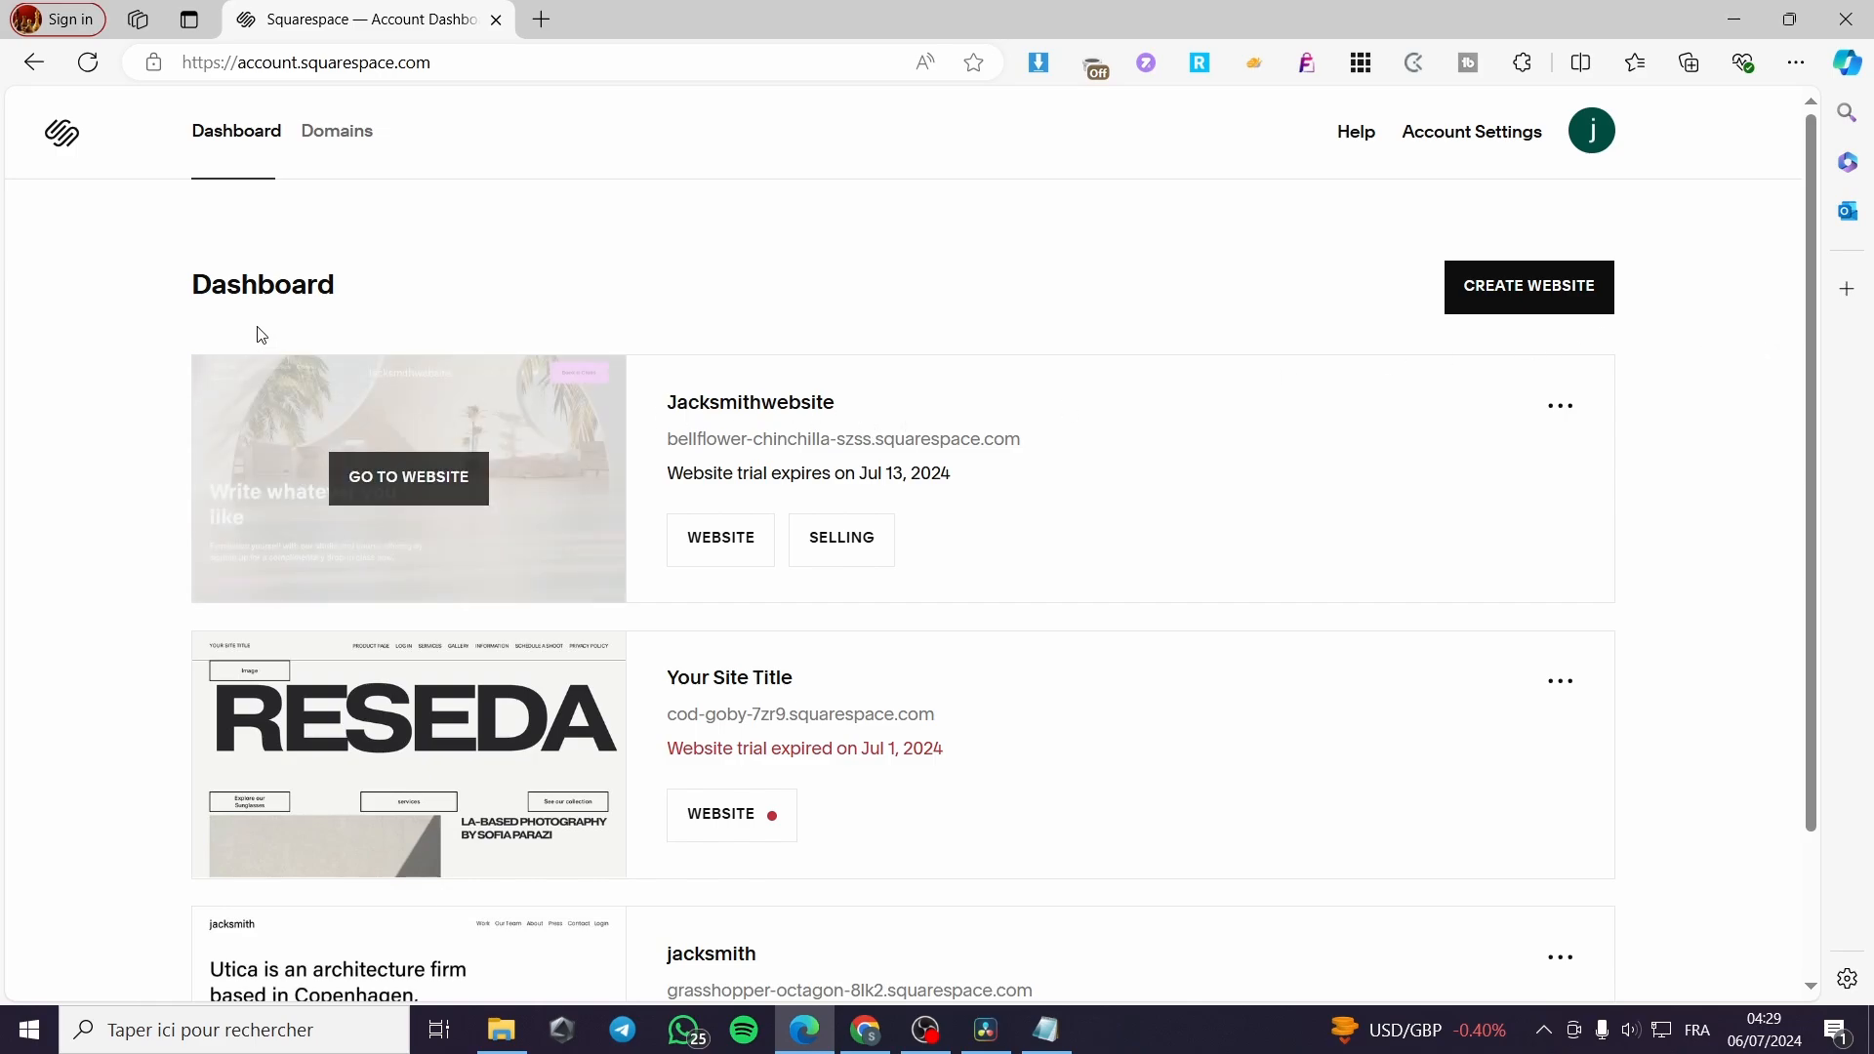
pyautogui.scroll(-2, 1025, 494)
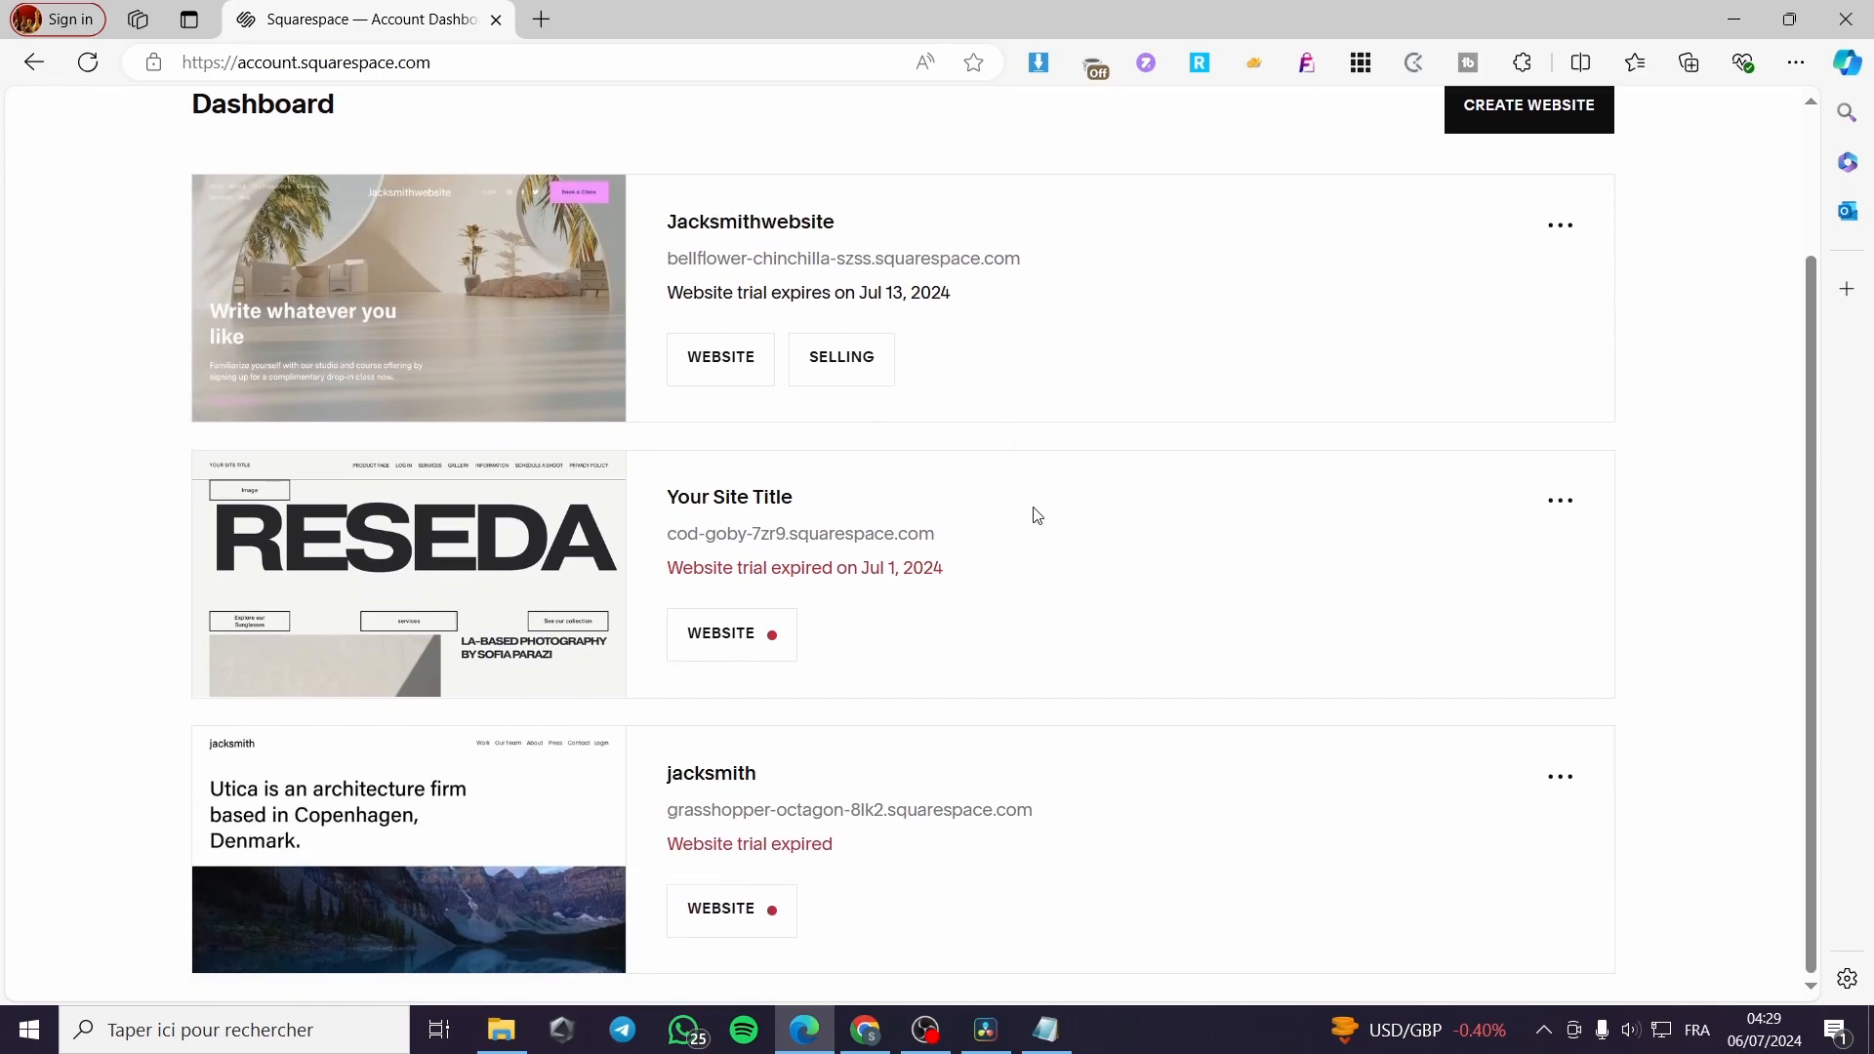
pyautogui.scroll(2, 1033, 499)
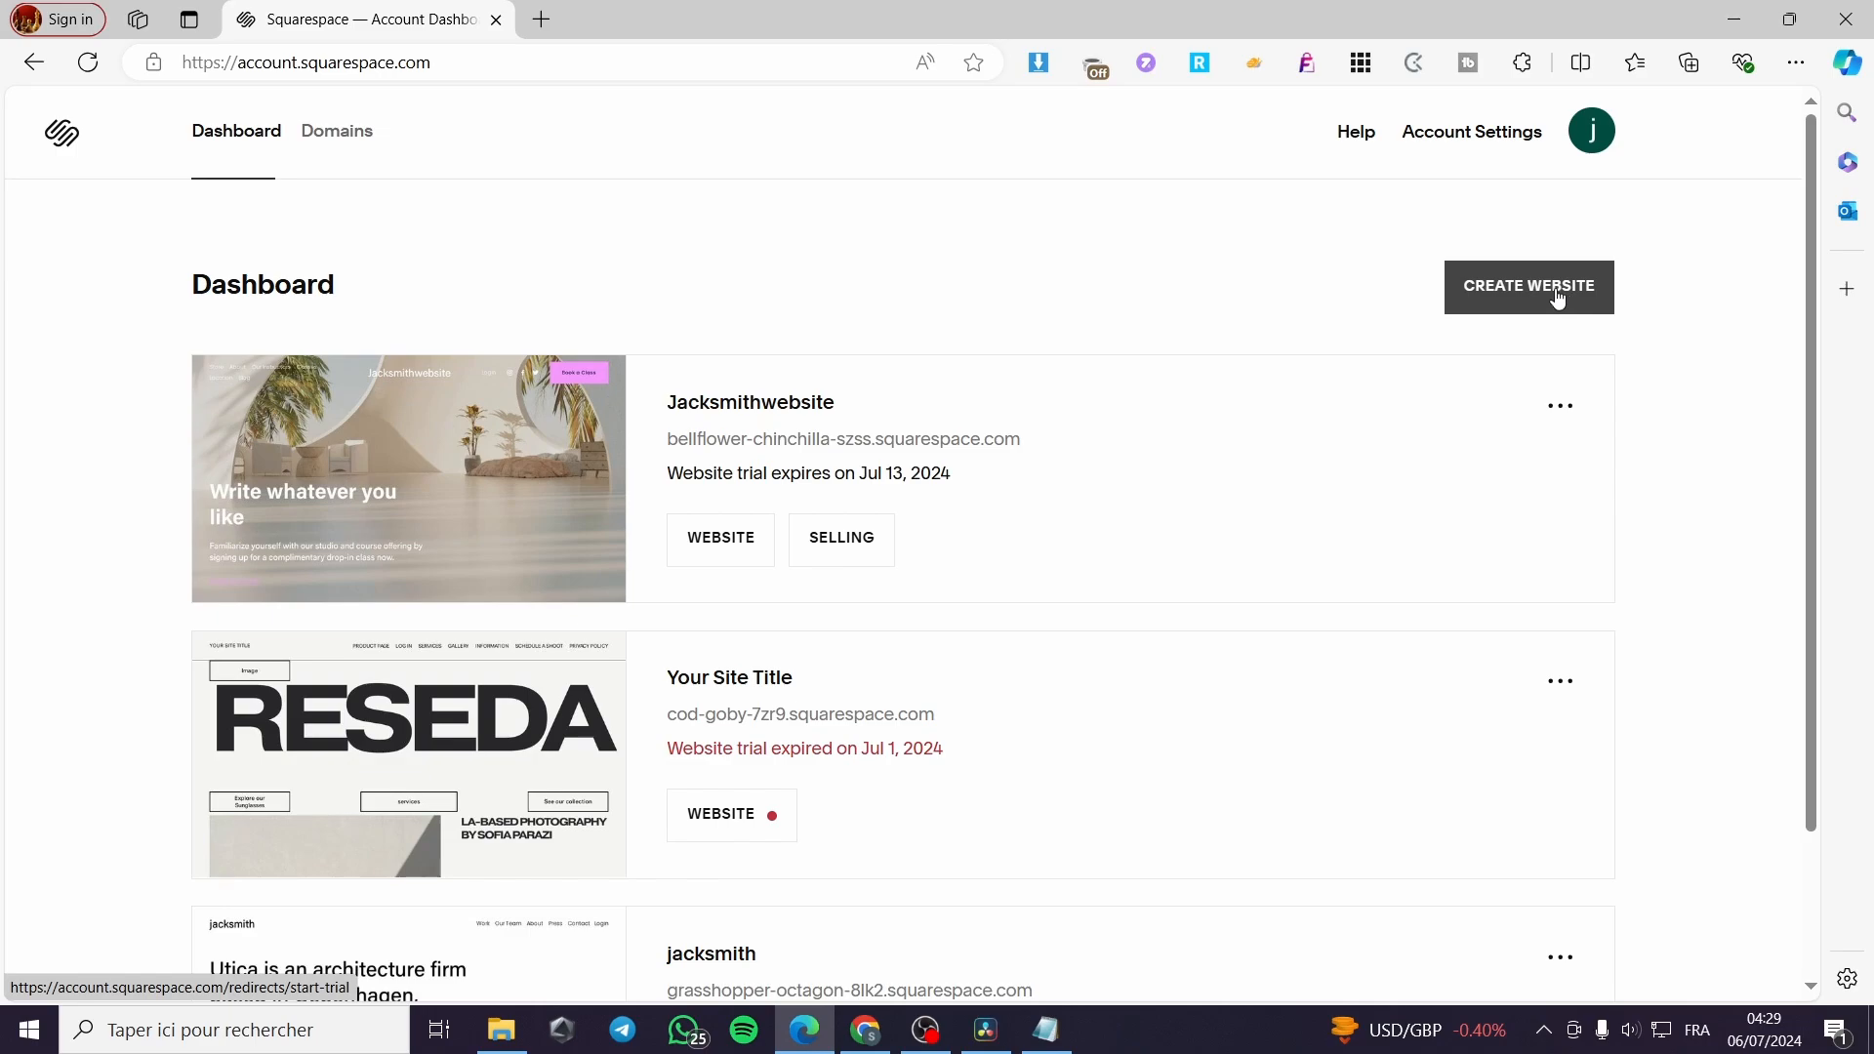
pyautogui.click(723, 552)
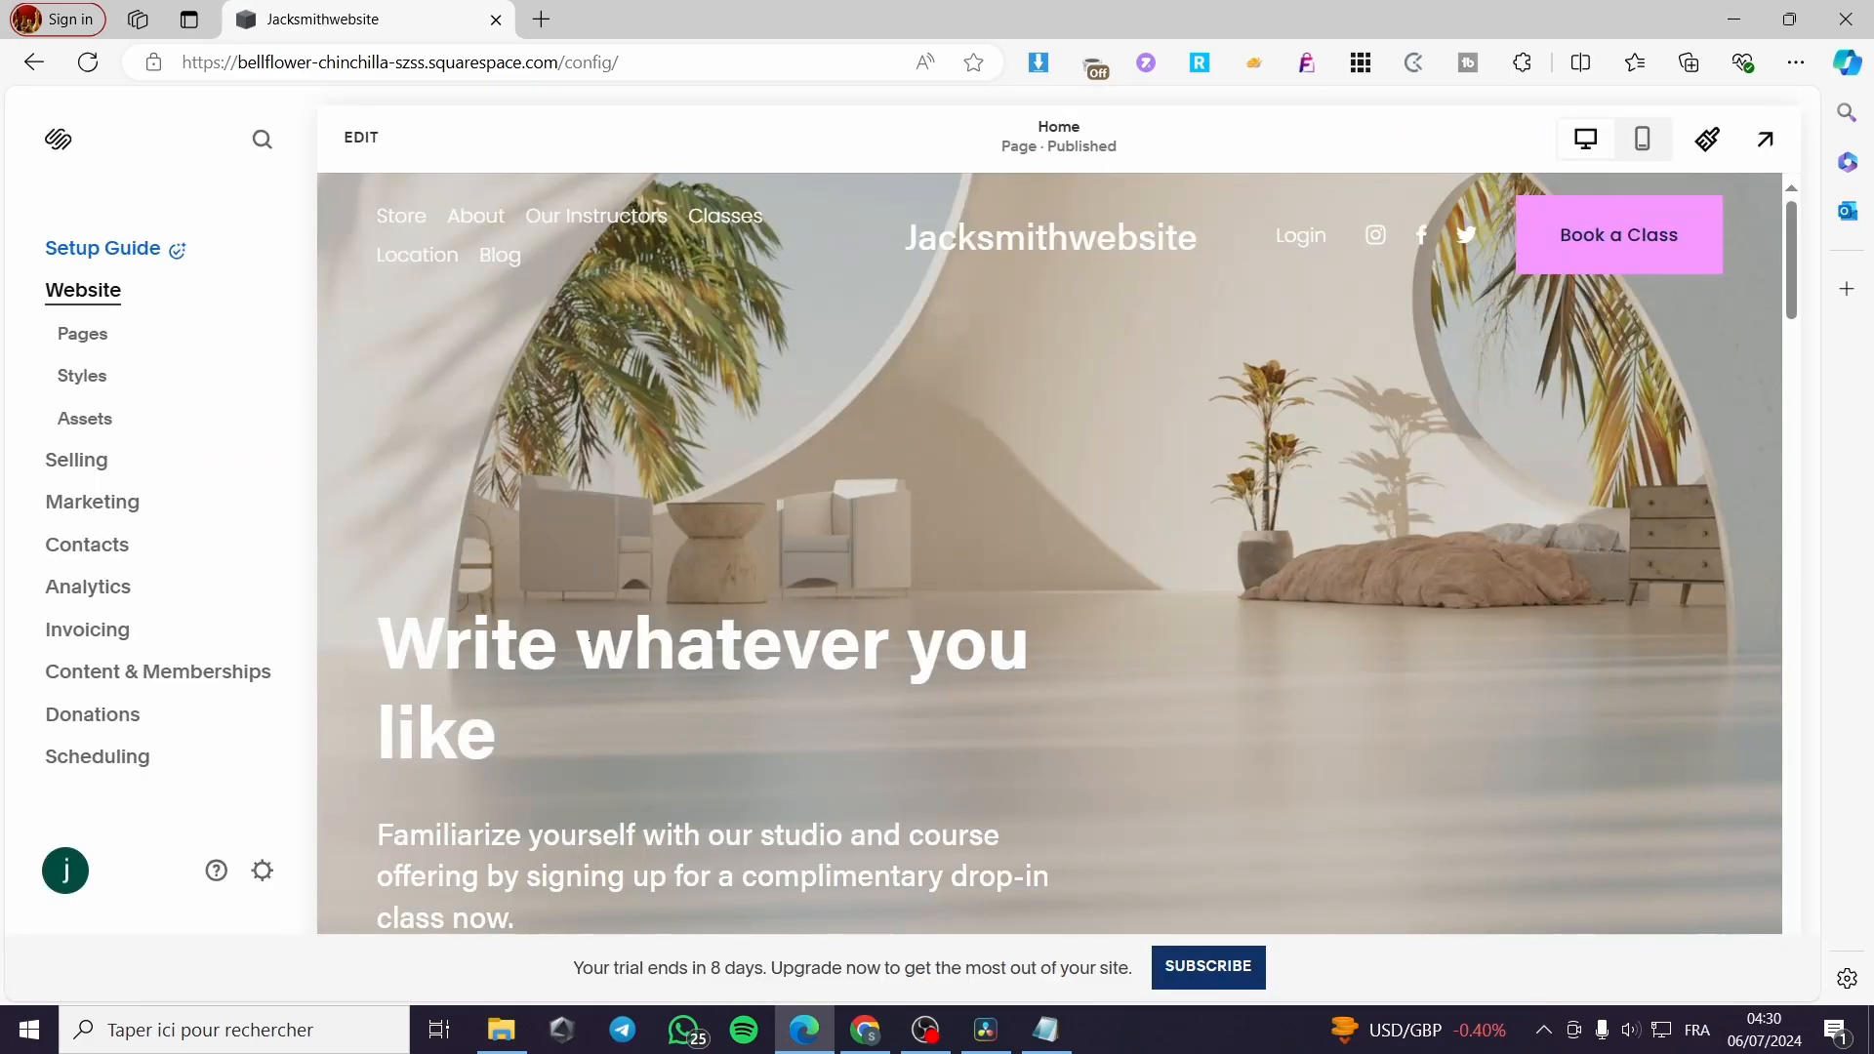
# Open the checkout settings within the site's selling settings
pyautogui.click(264, 871)
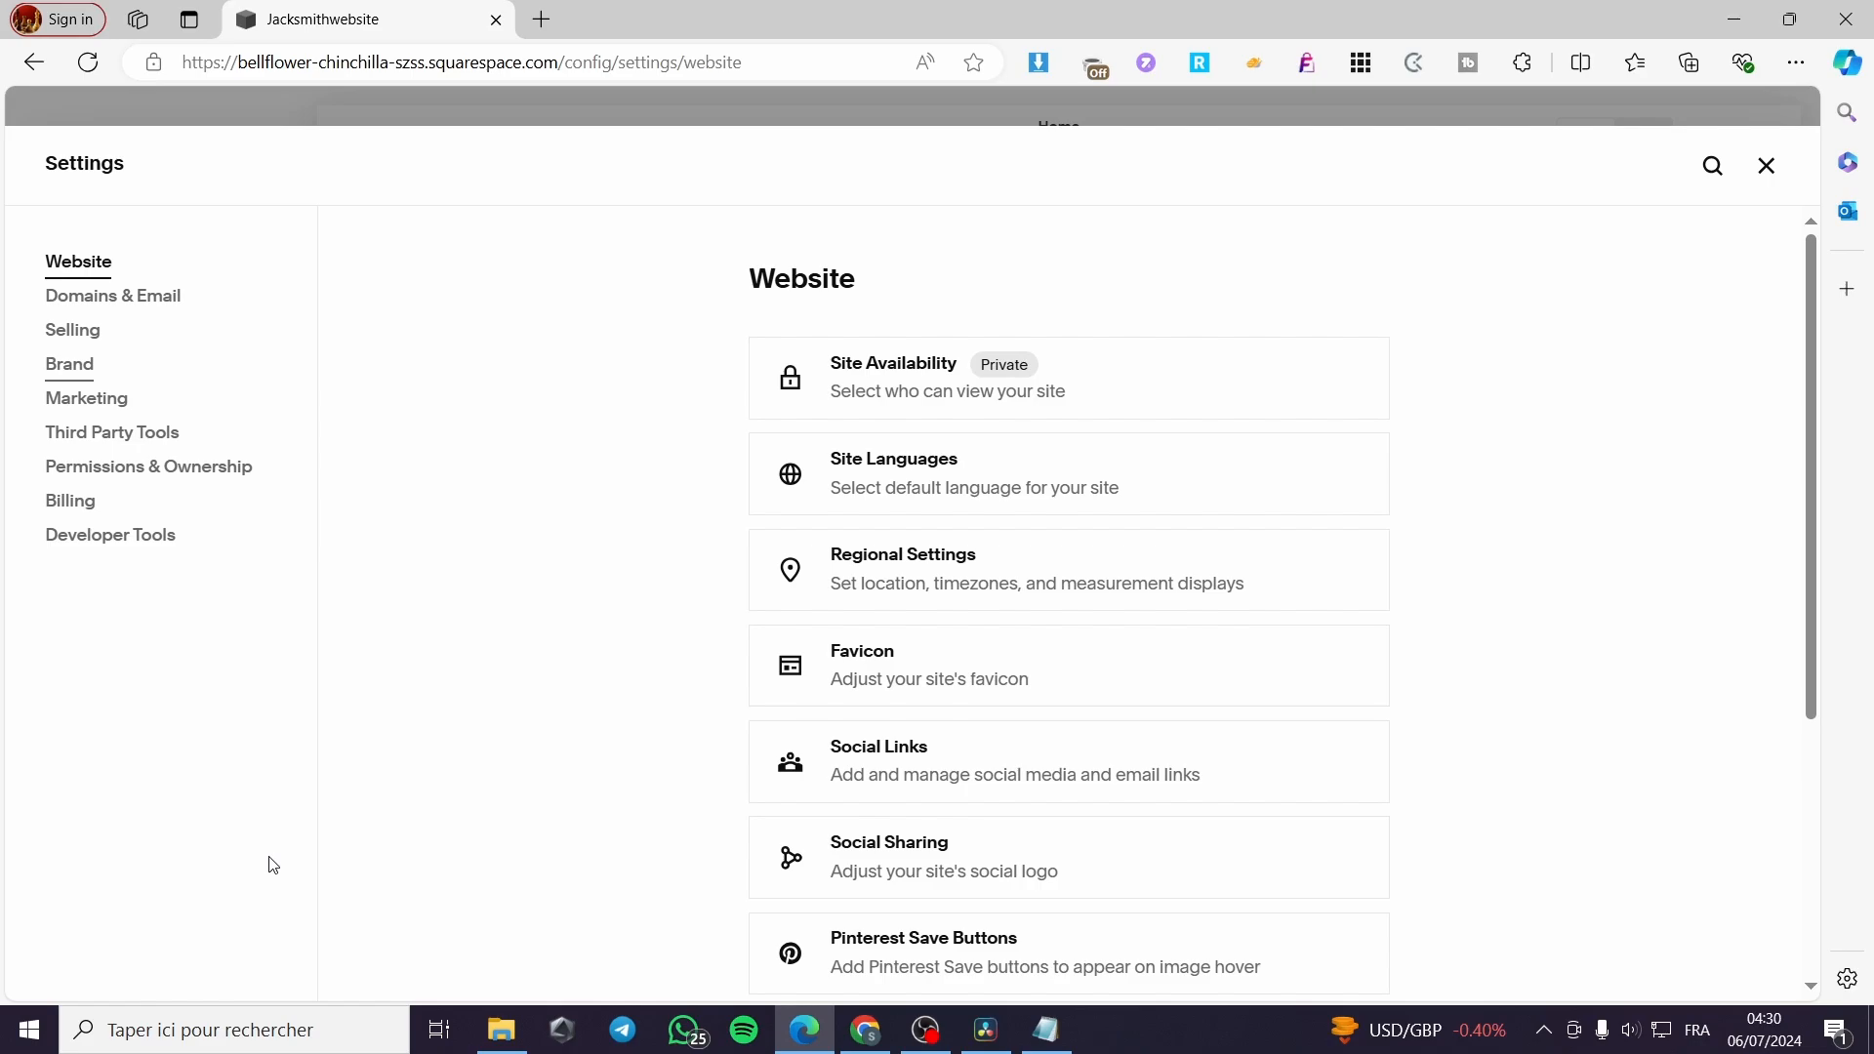
pyautogui.click(90, 347)
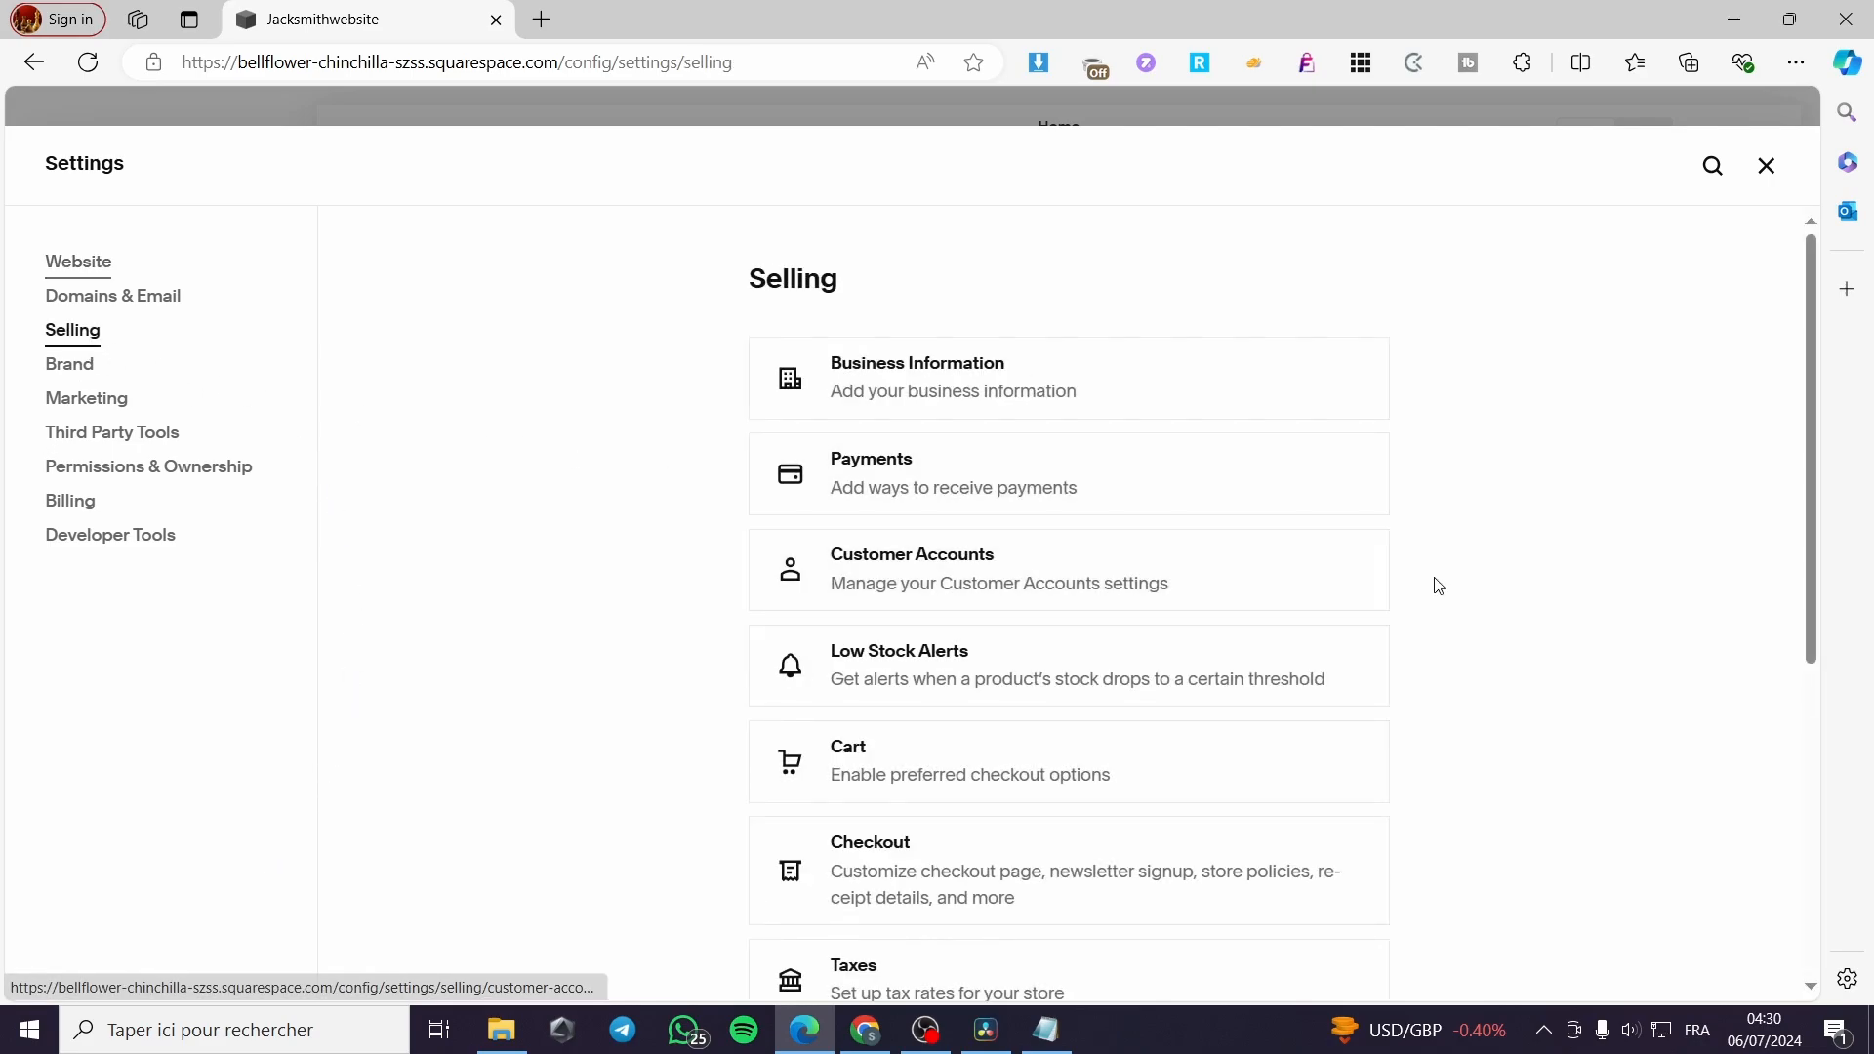
pyautogui.scroll(-2, 1437, 585)
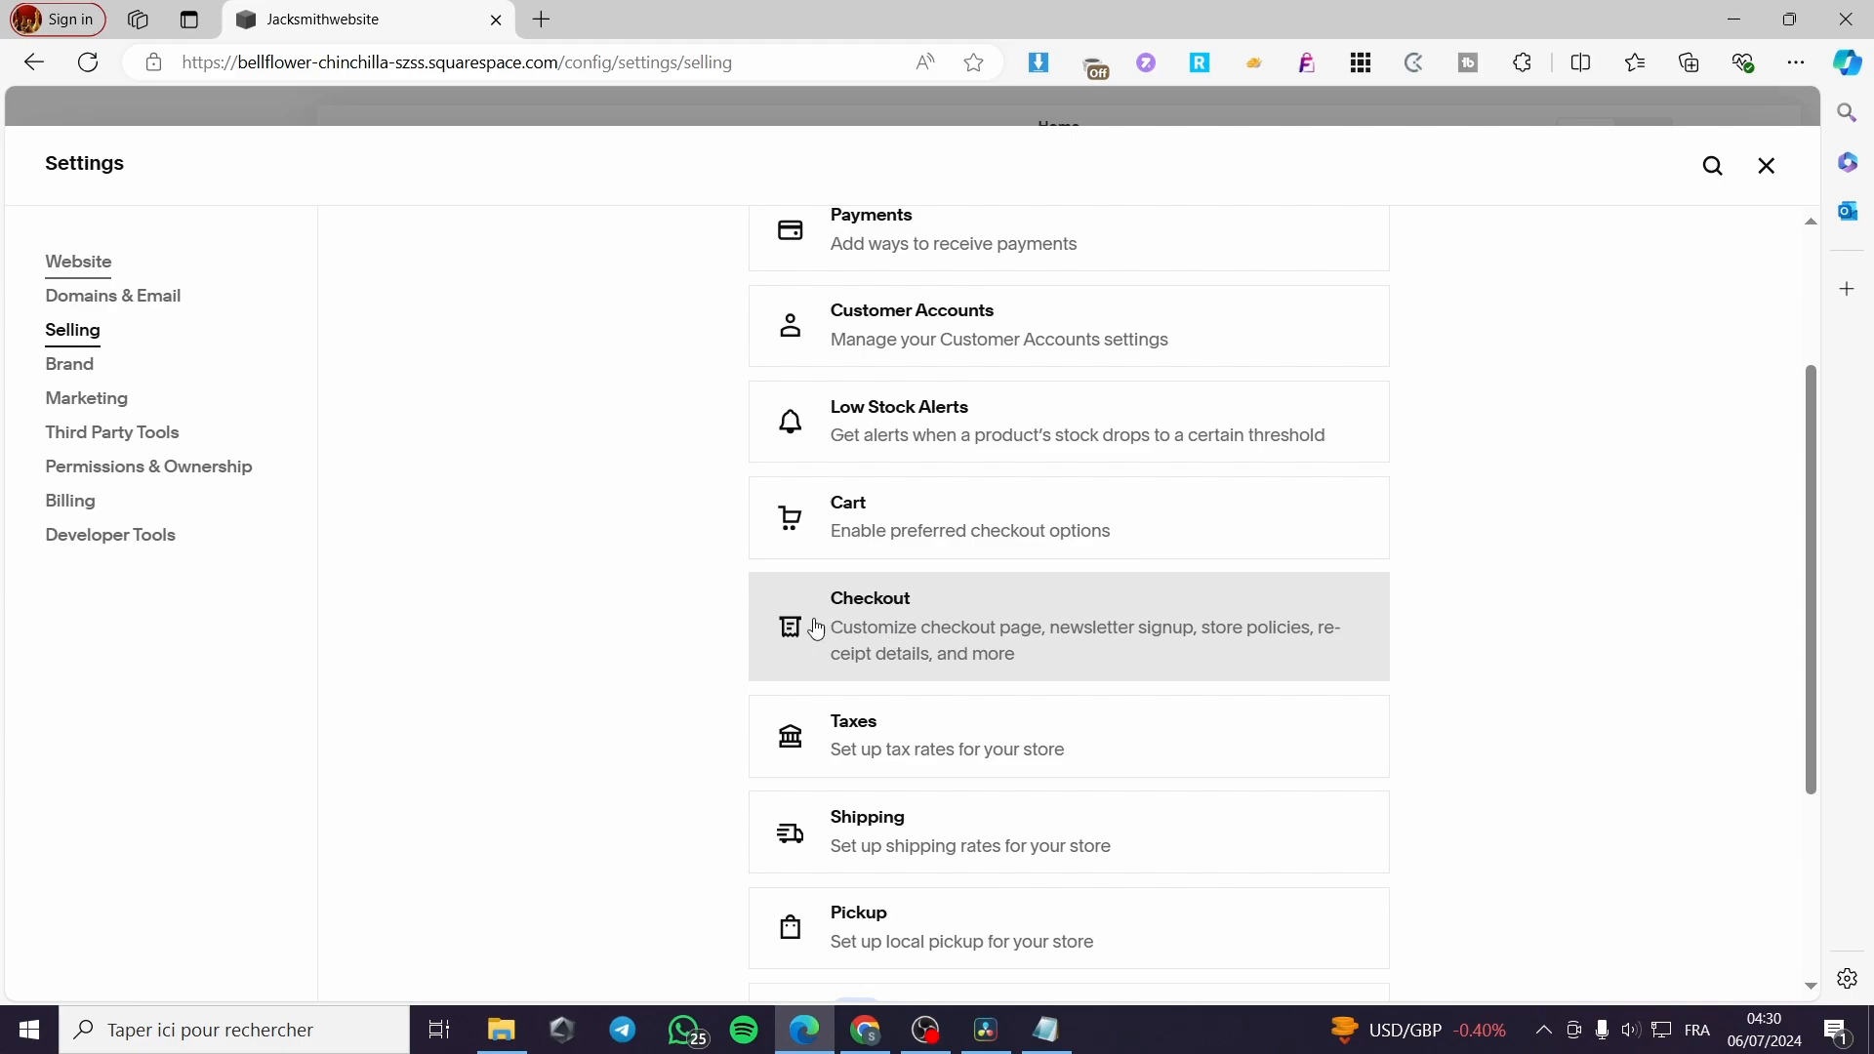
pyautogui.click(1011, 635)
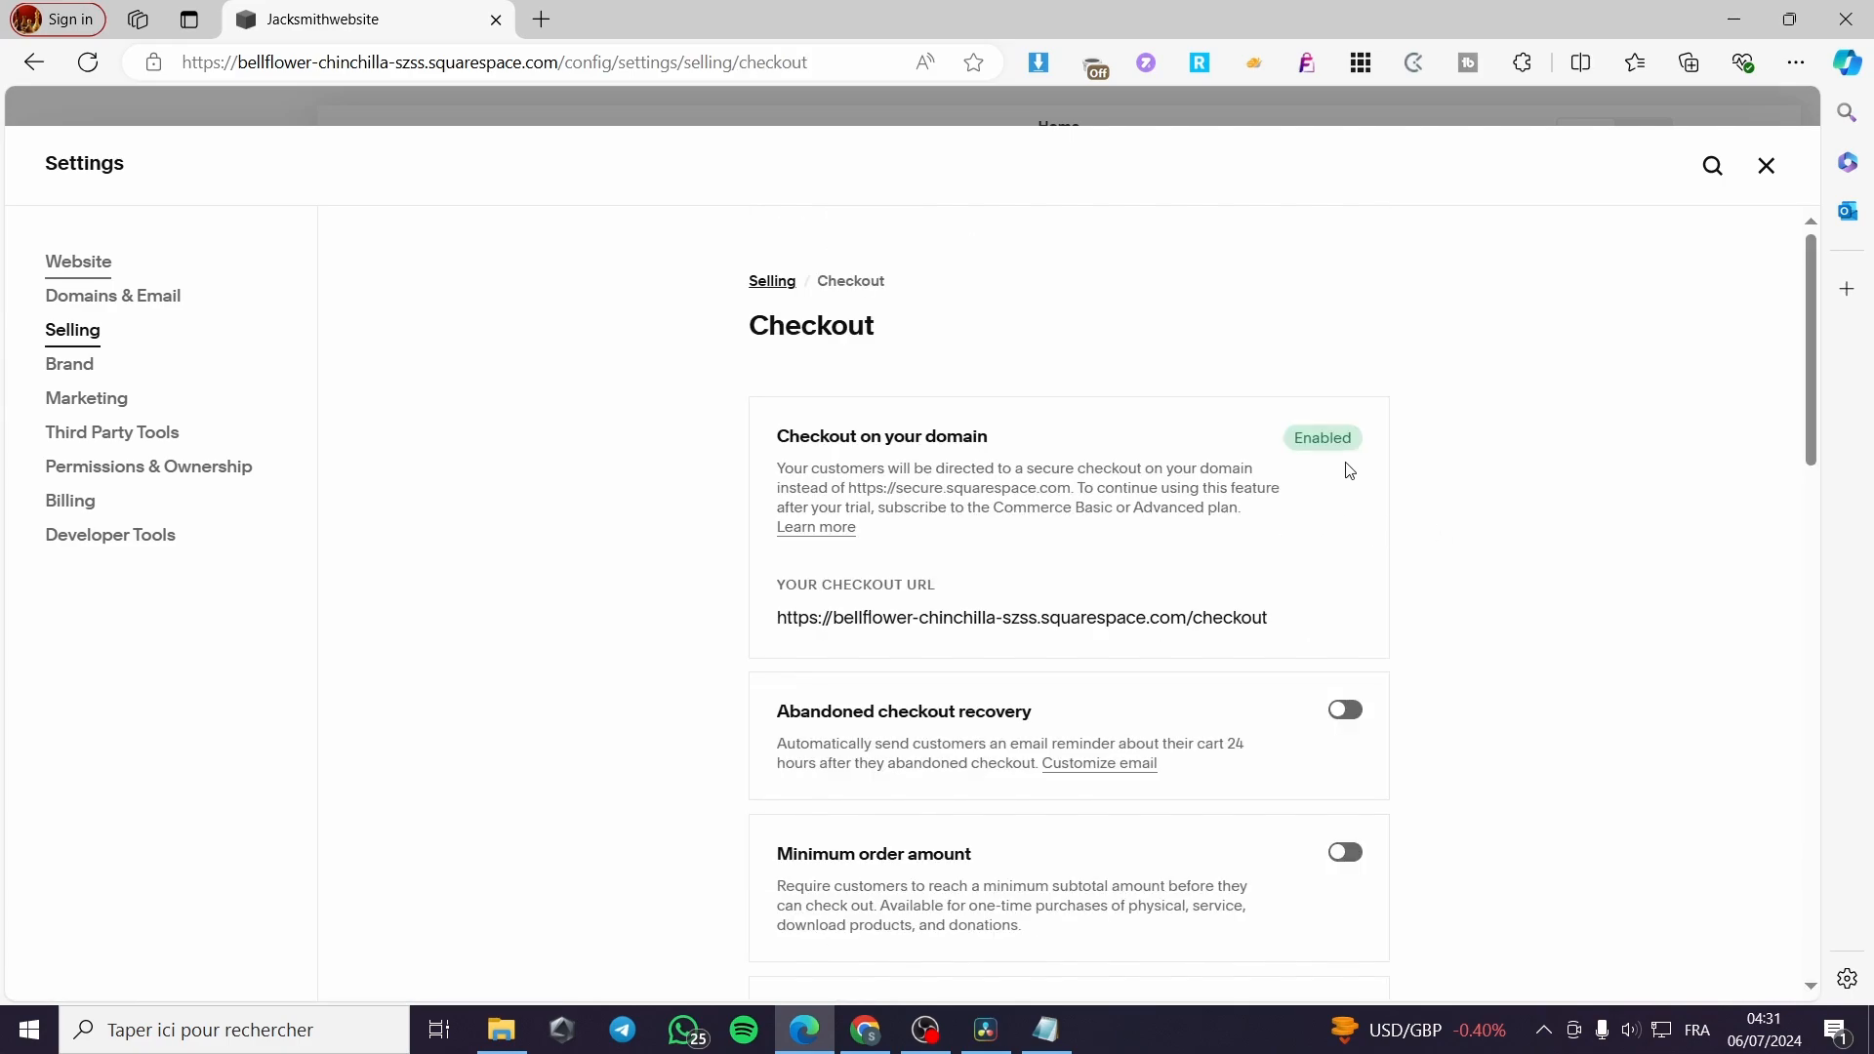
# Examine the available checkout options, including order, receipt, checkout page and checkout style settings
pyautogui.scroll(-3, 1347, 469)
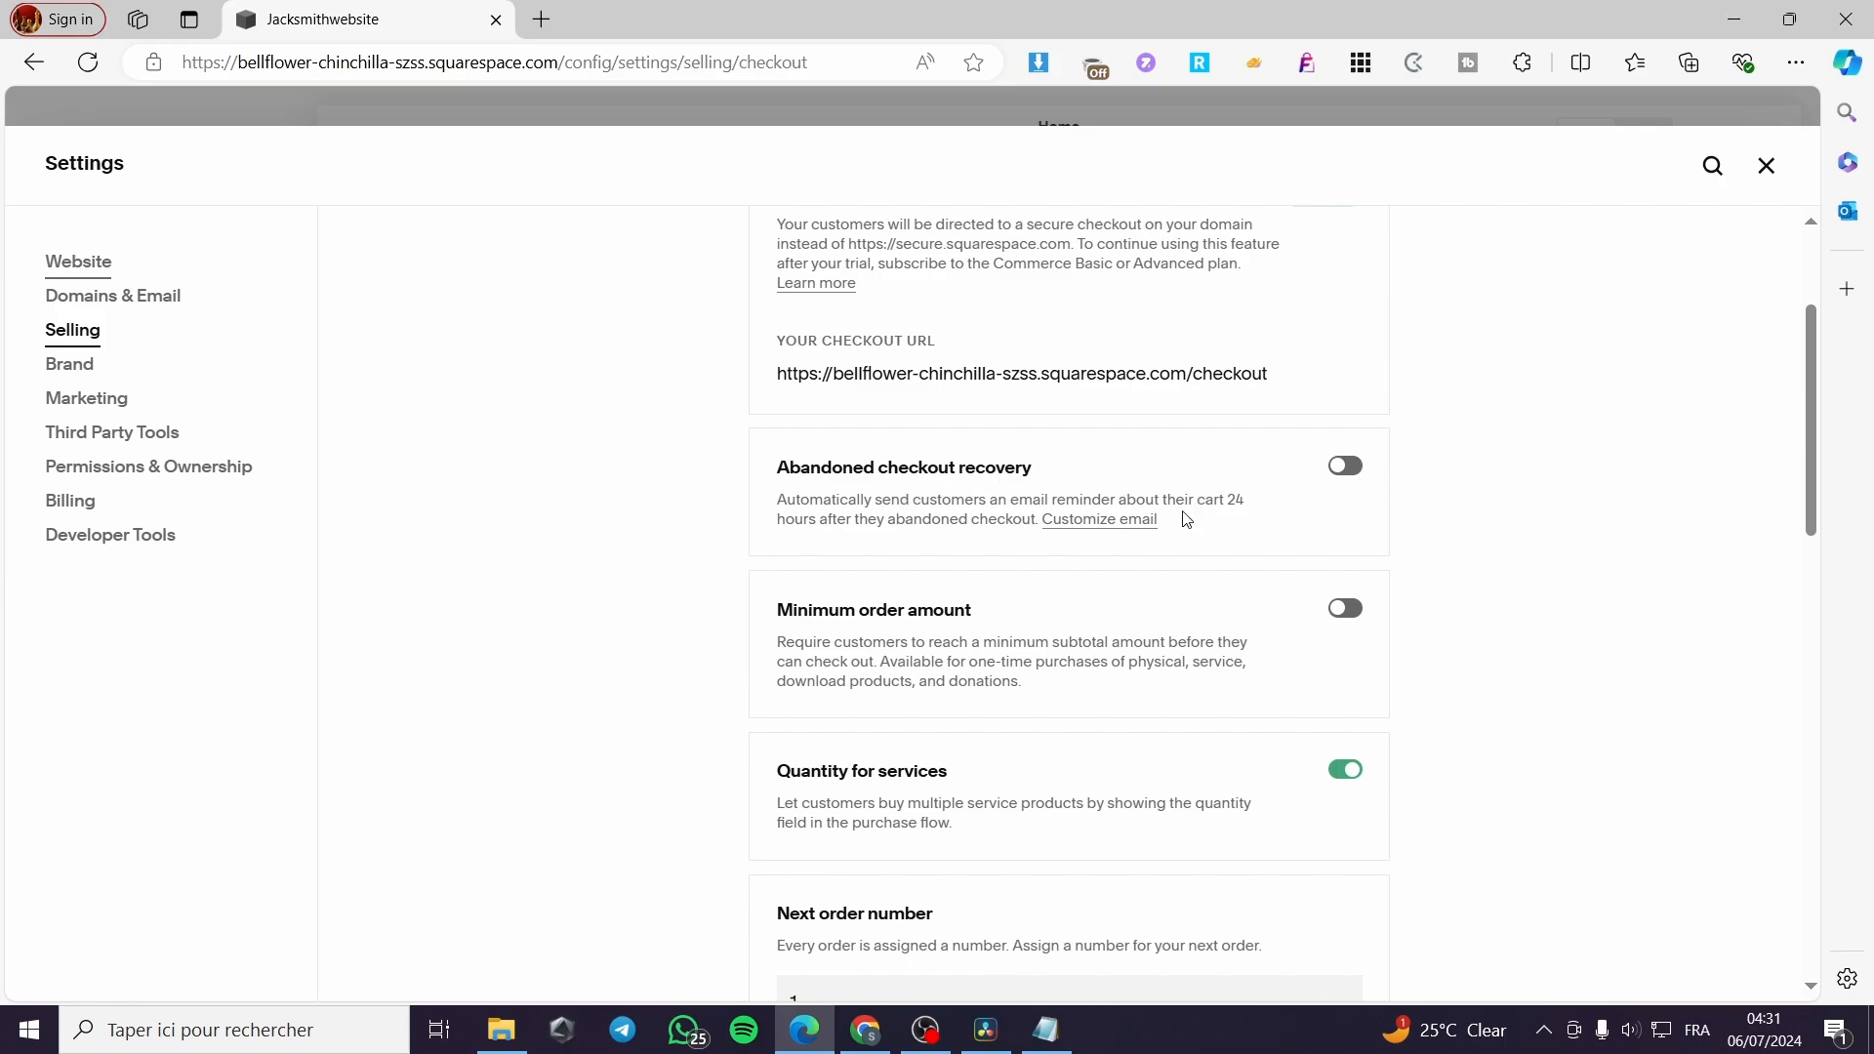
pyautogui.scroll(-2, 1259, 615)
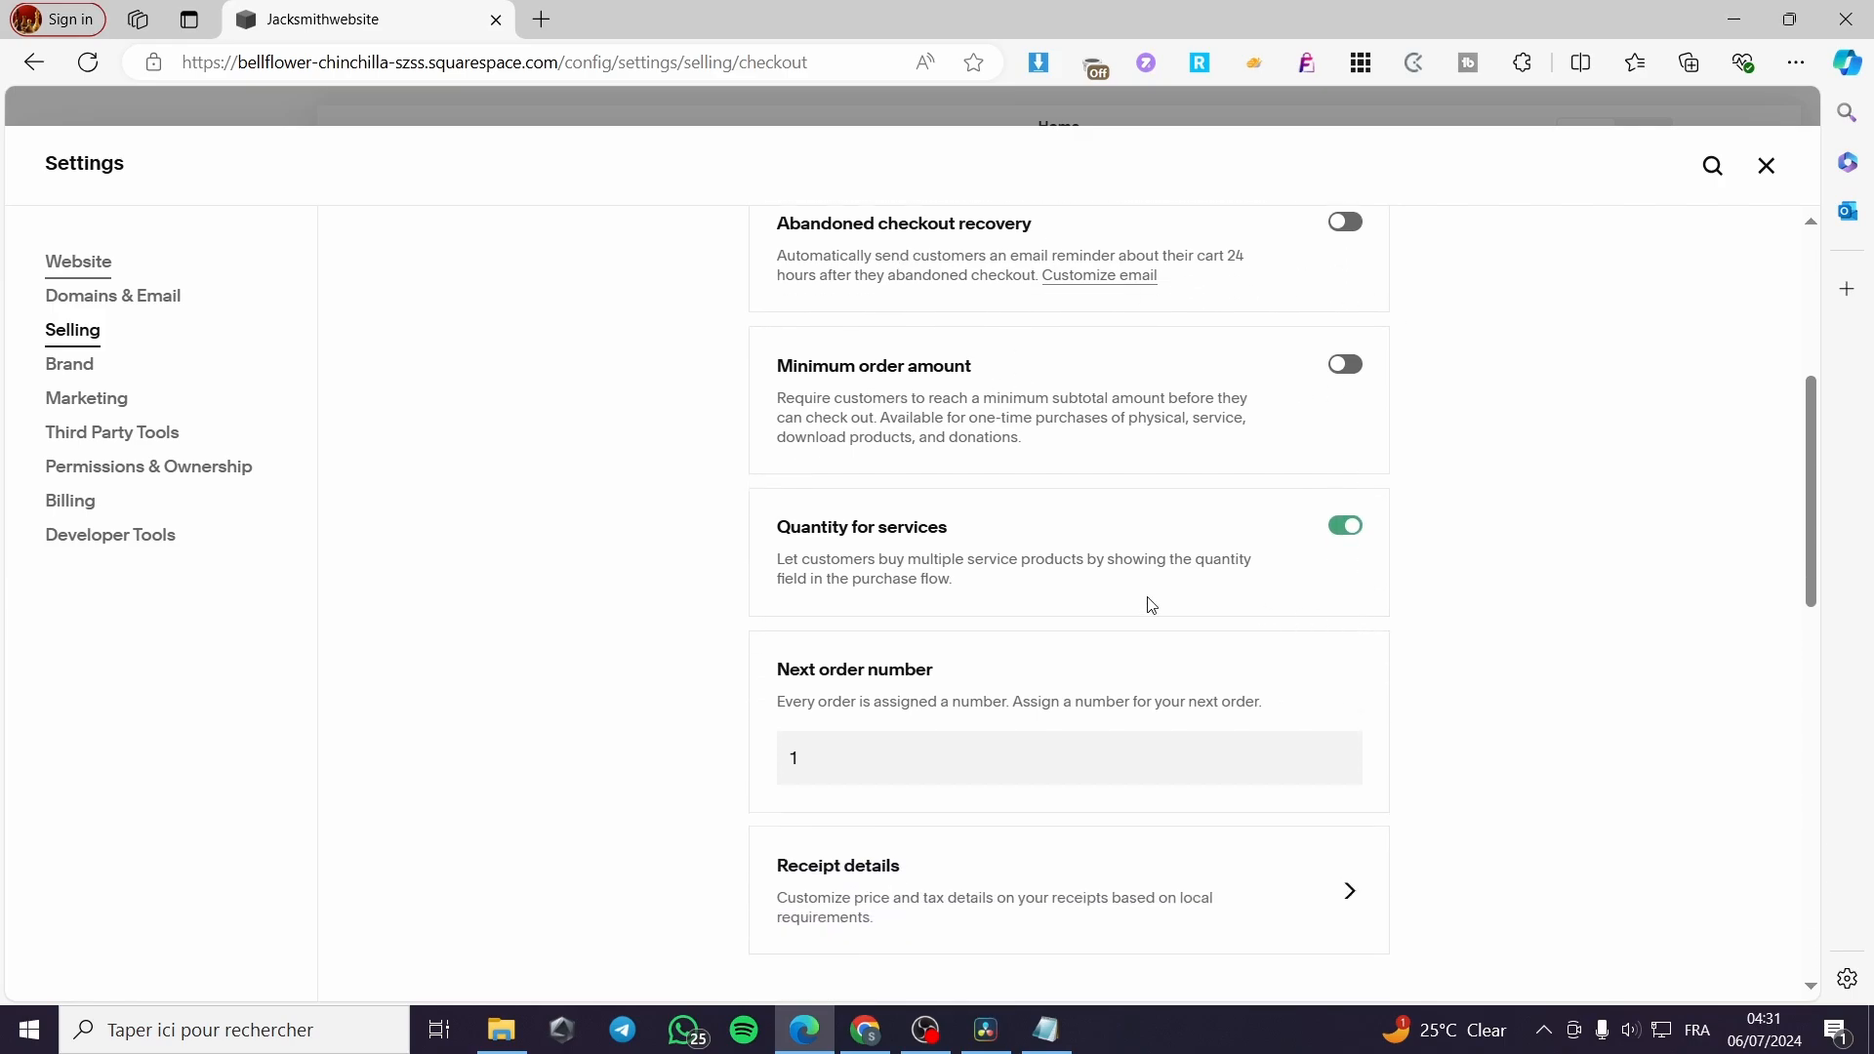
pyautogui.scroll(-6, 1502, 615)
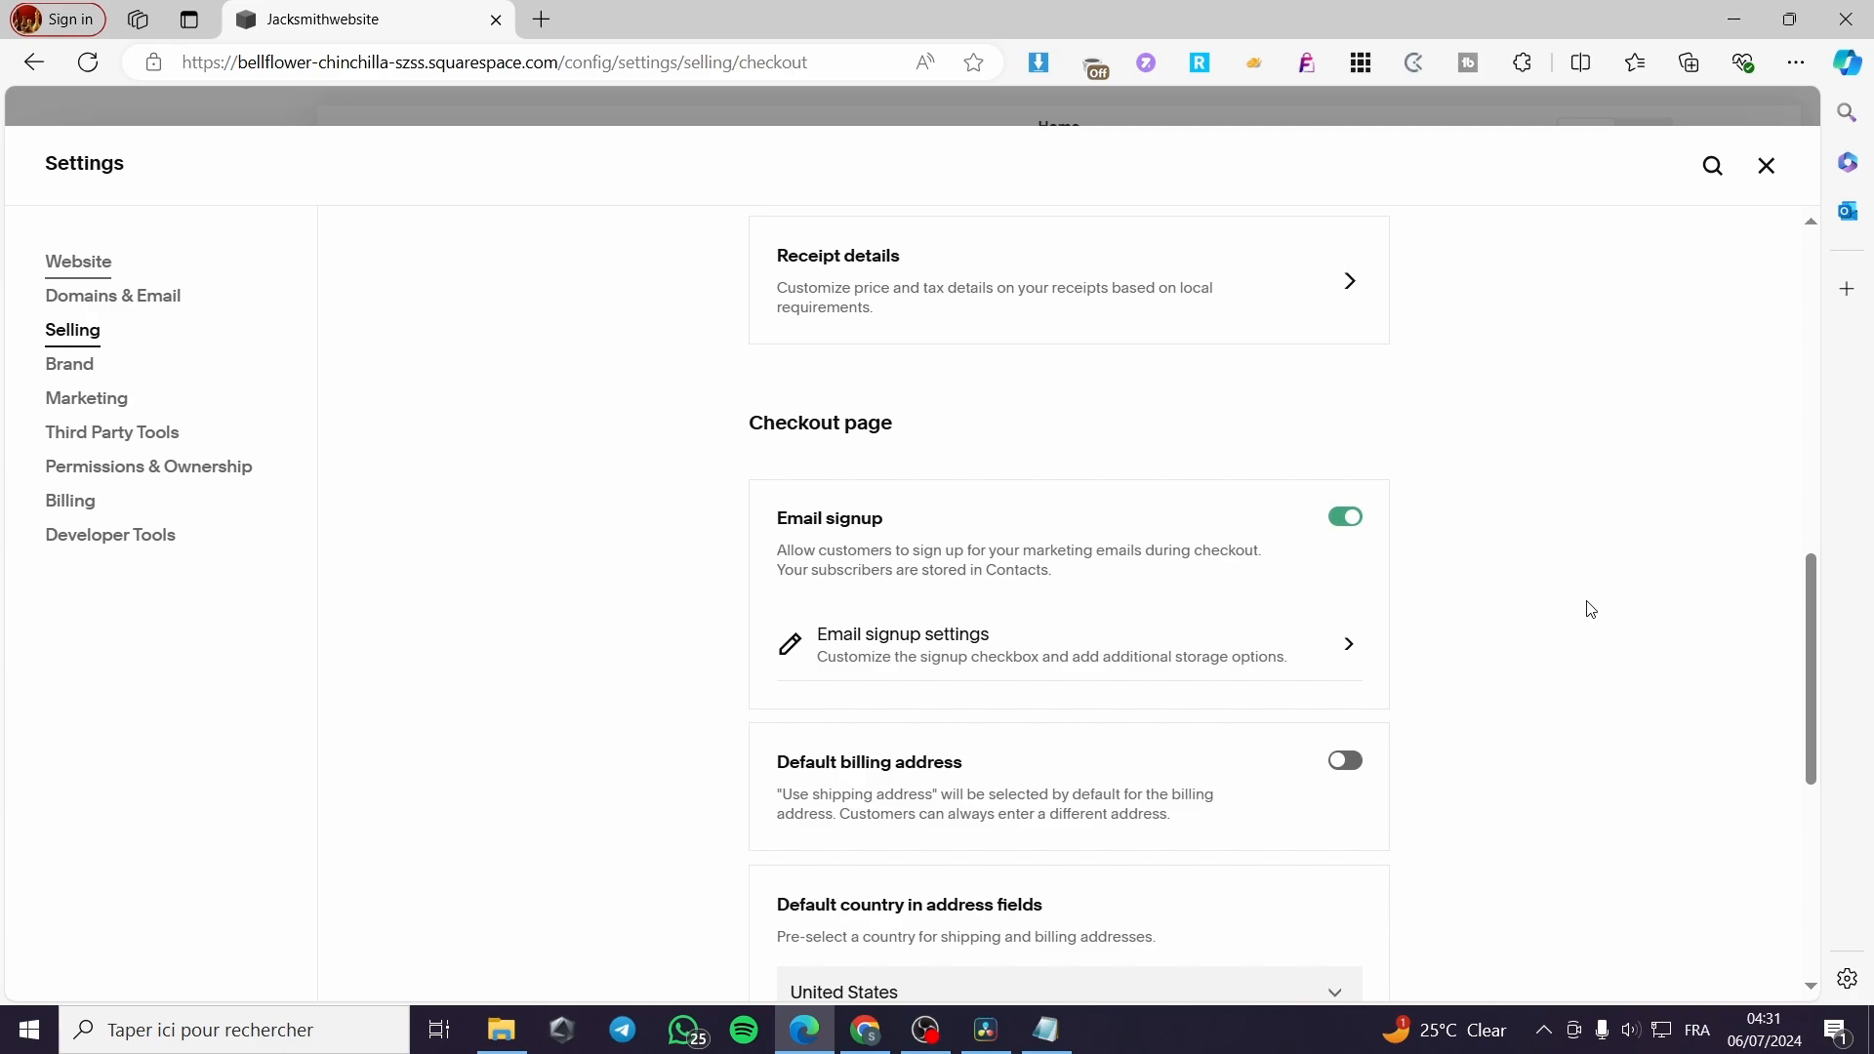
pyautogui.scroll(-2, 1584, 602)
pyautogui.scroll(1, 1464, 508)
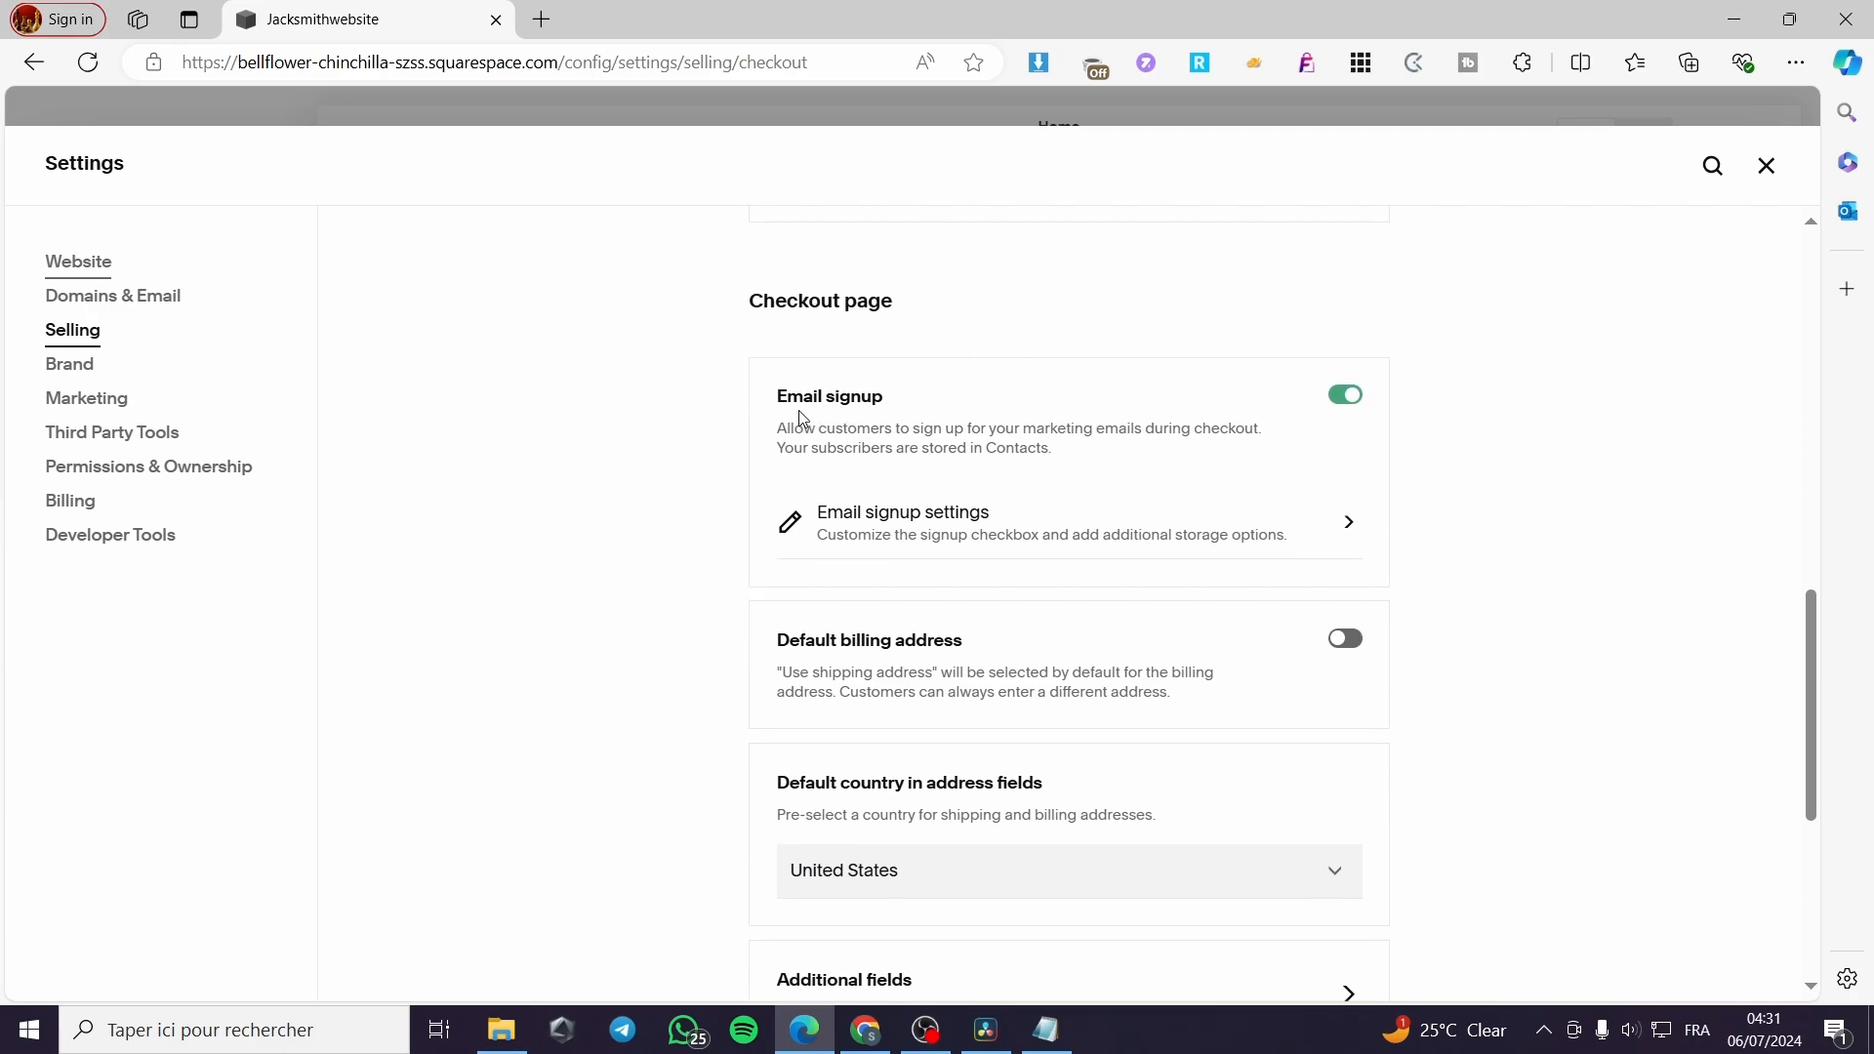
pyautogui.scroll(-2, 1445, 500)
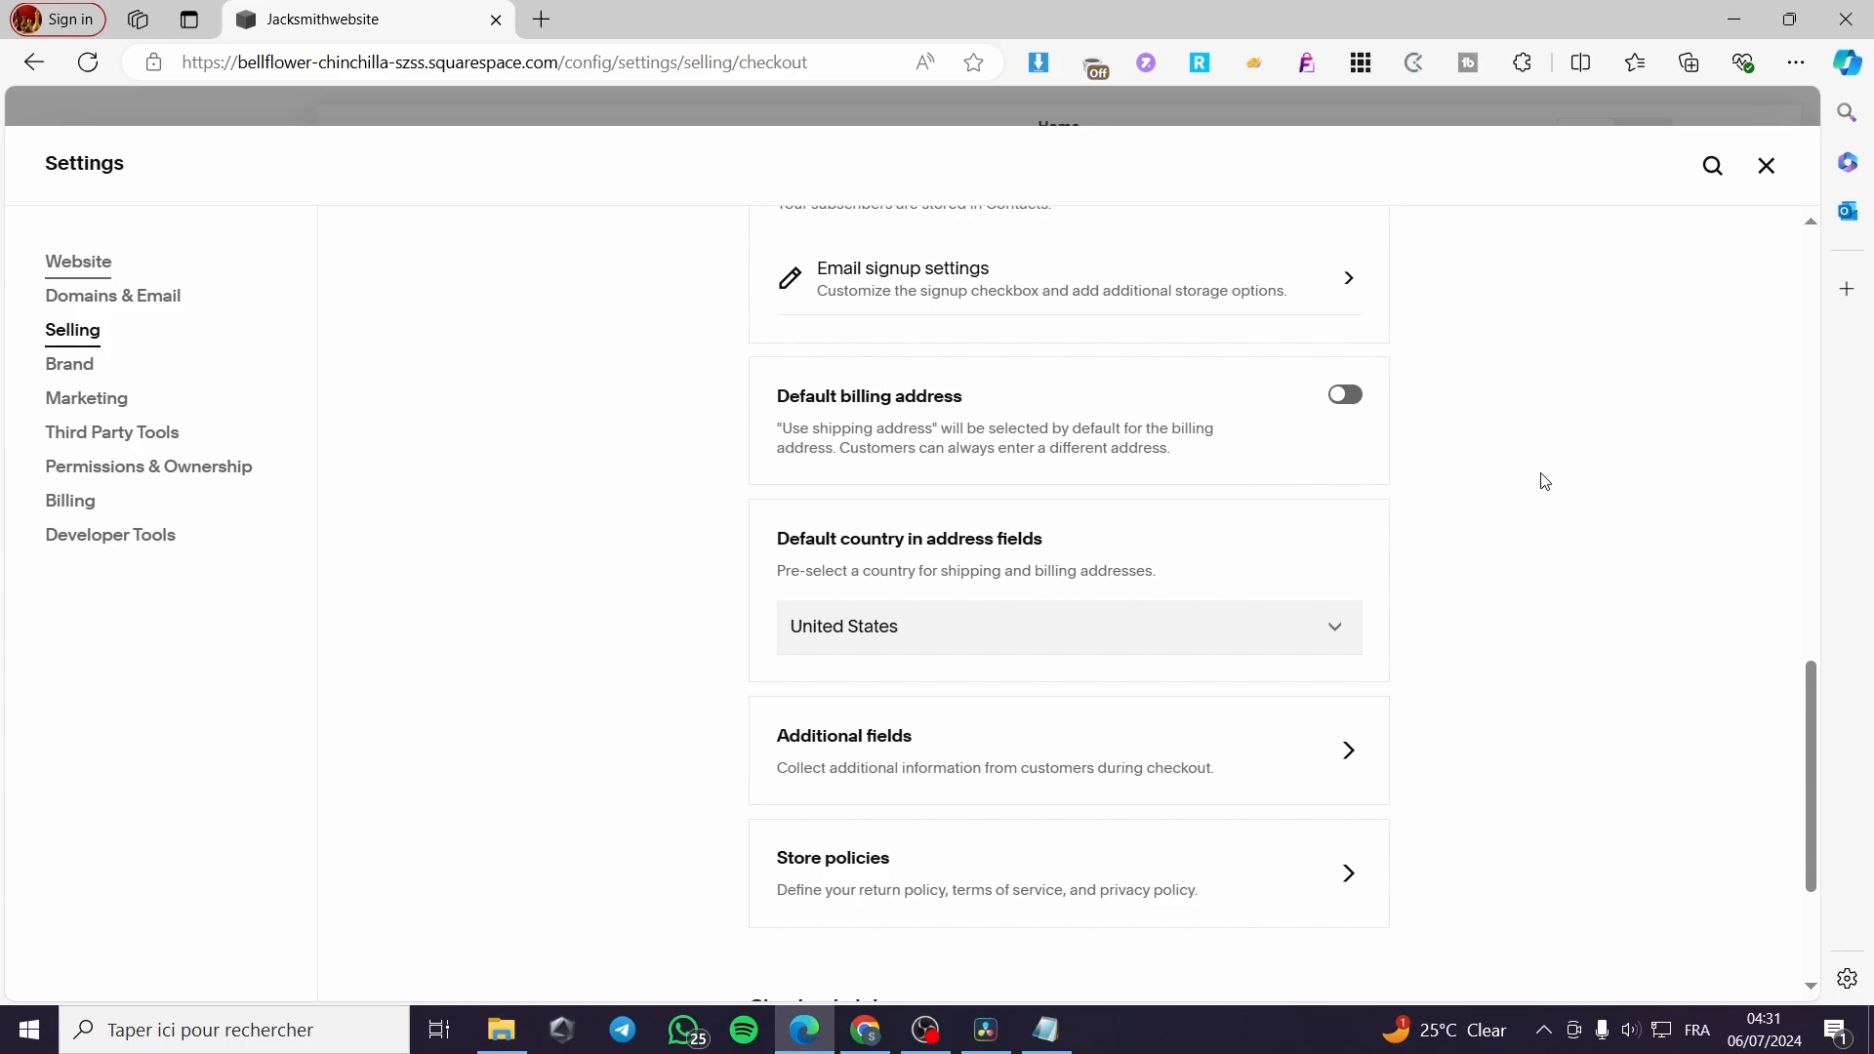
pyautogui.scroll(-3, 1474, 605)
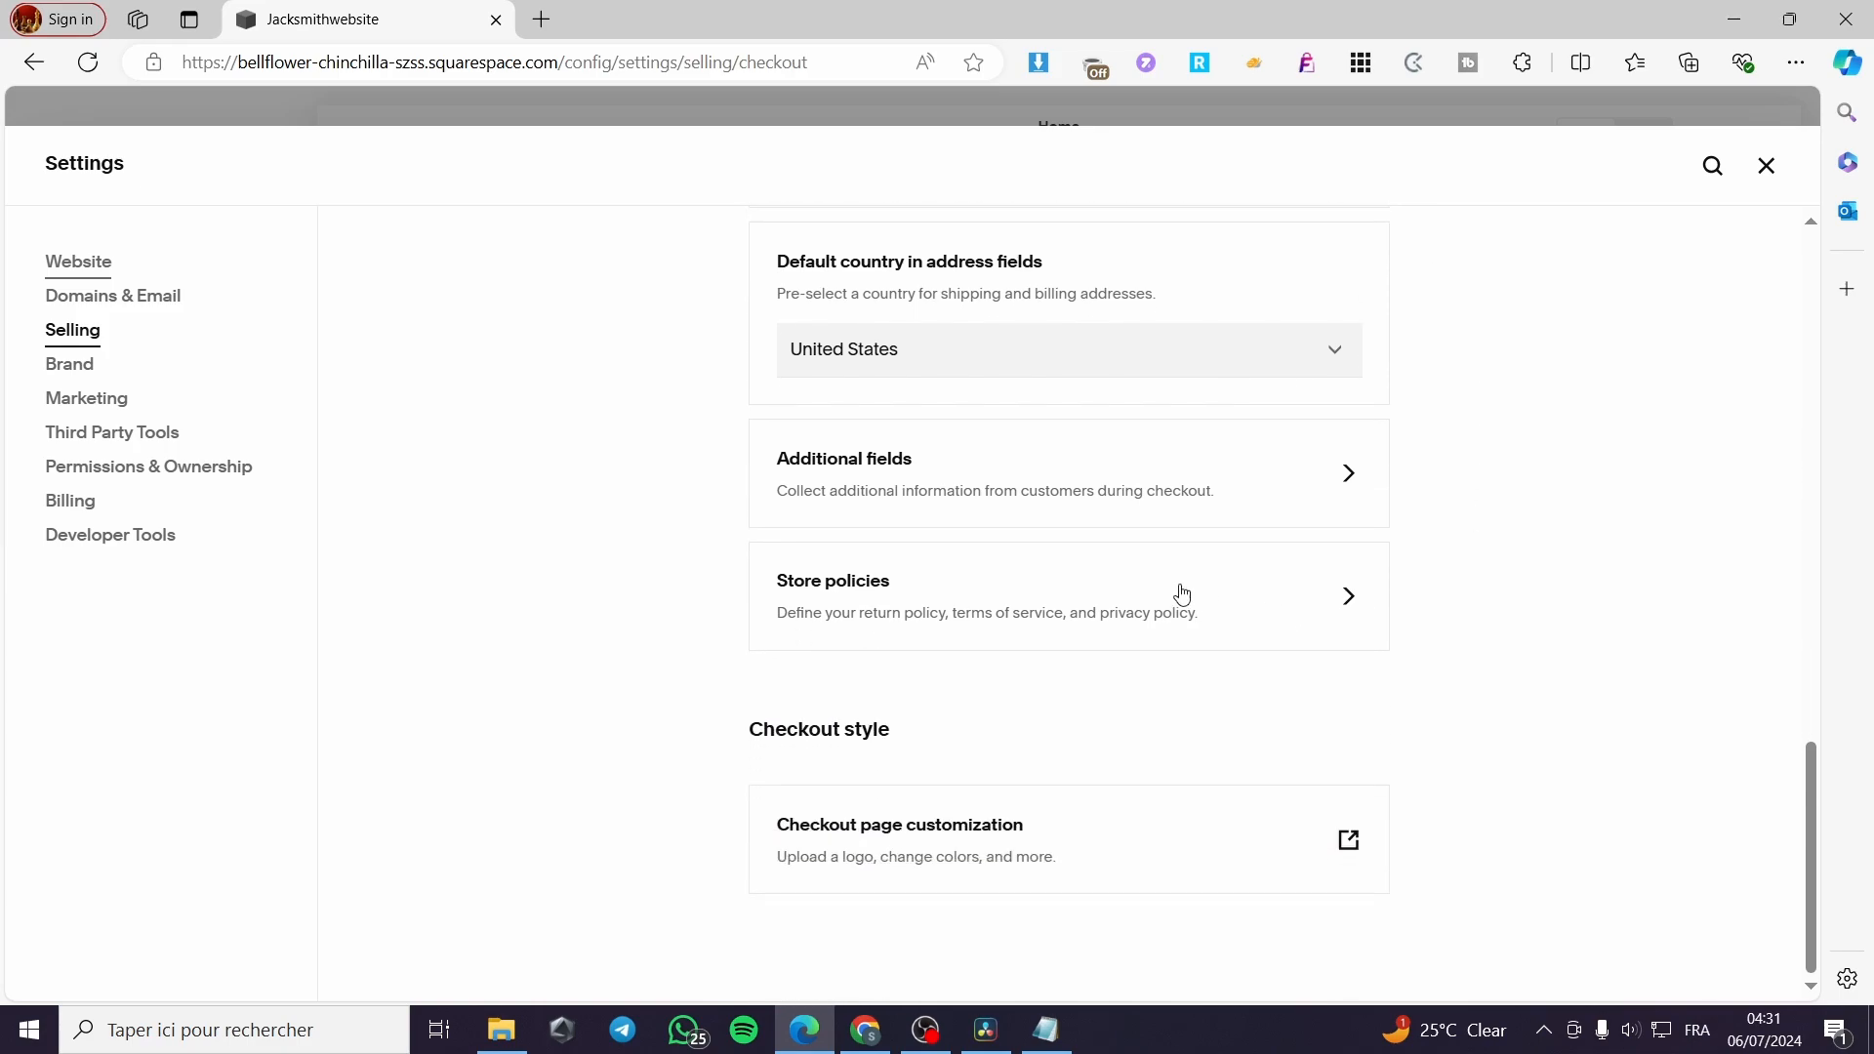
pyautogui.scroll(1, 1073, 610)
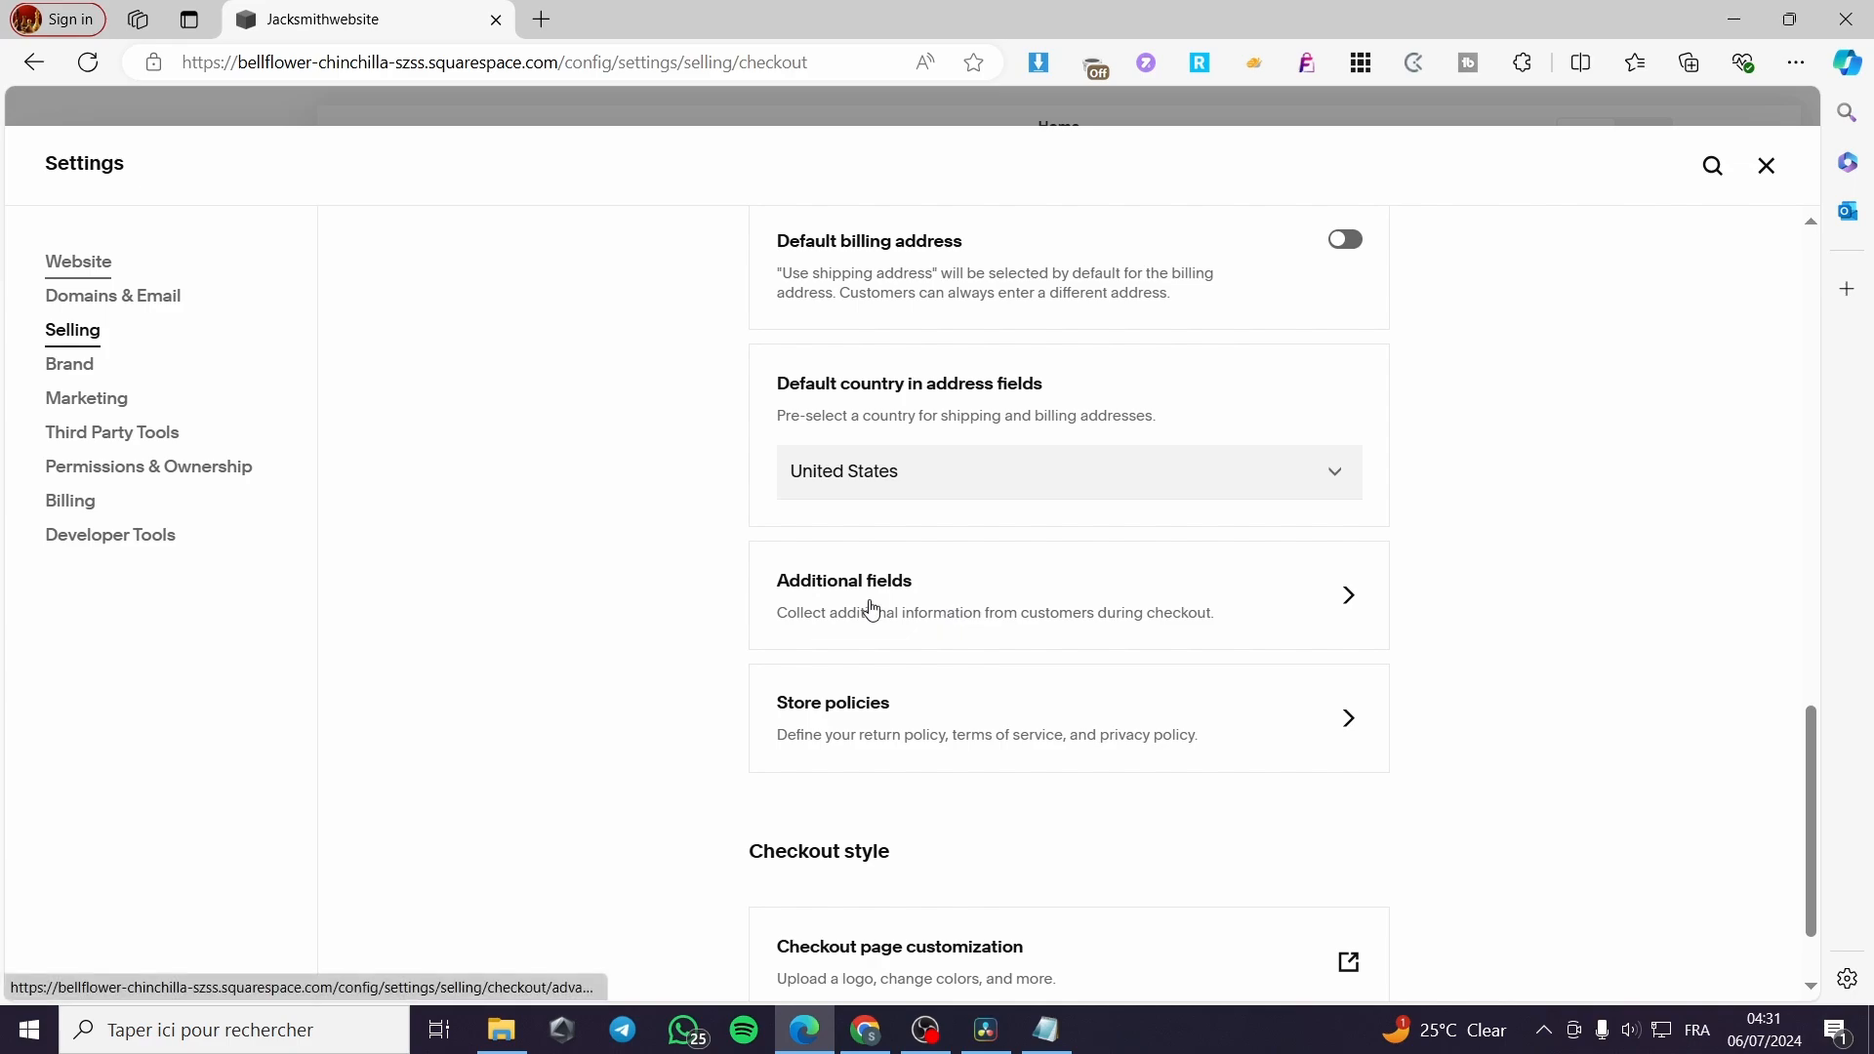
# Enable the custom checkout form in the checkout's Additional Fields settings
pyautogui.click(871, 610)
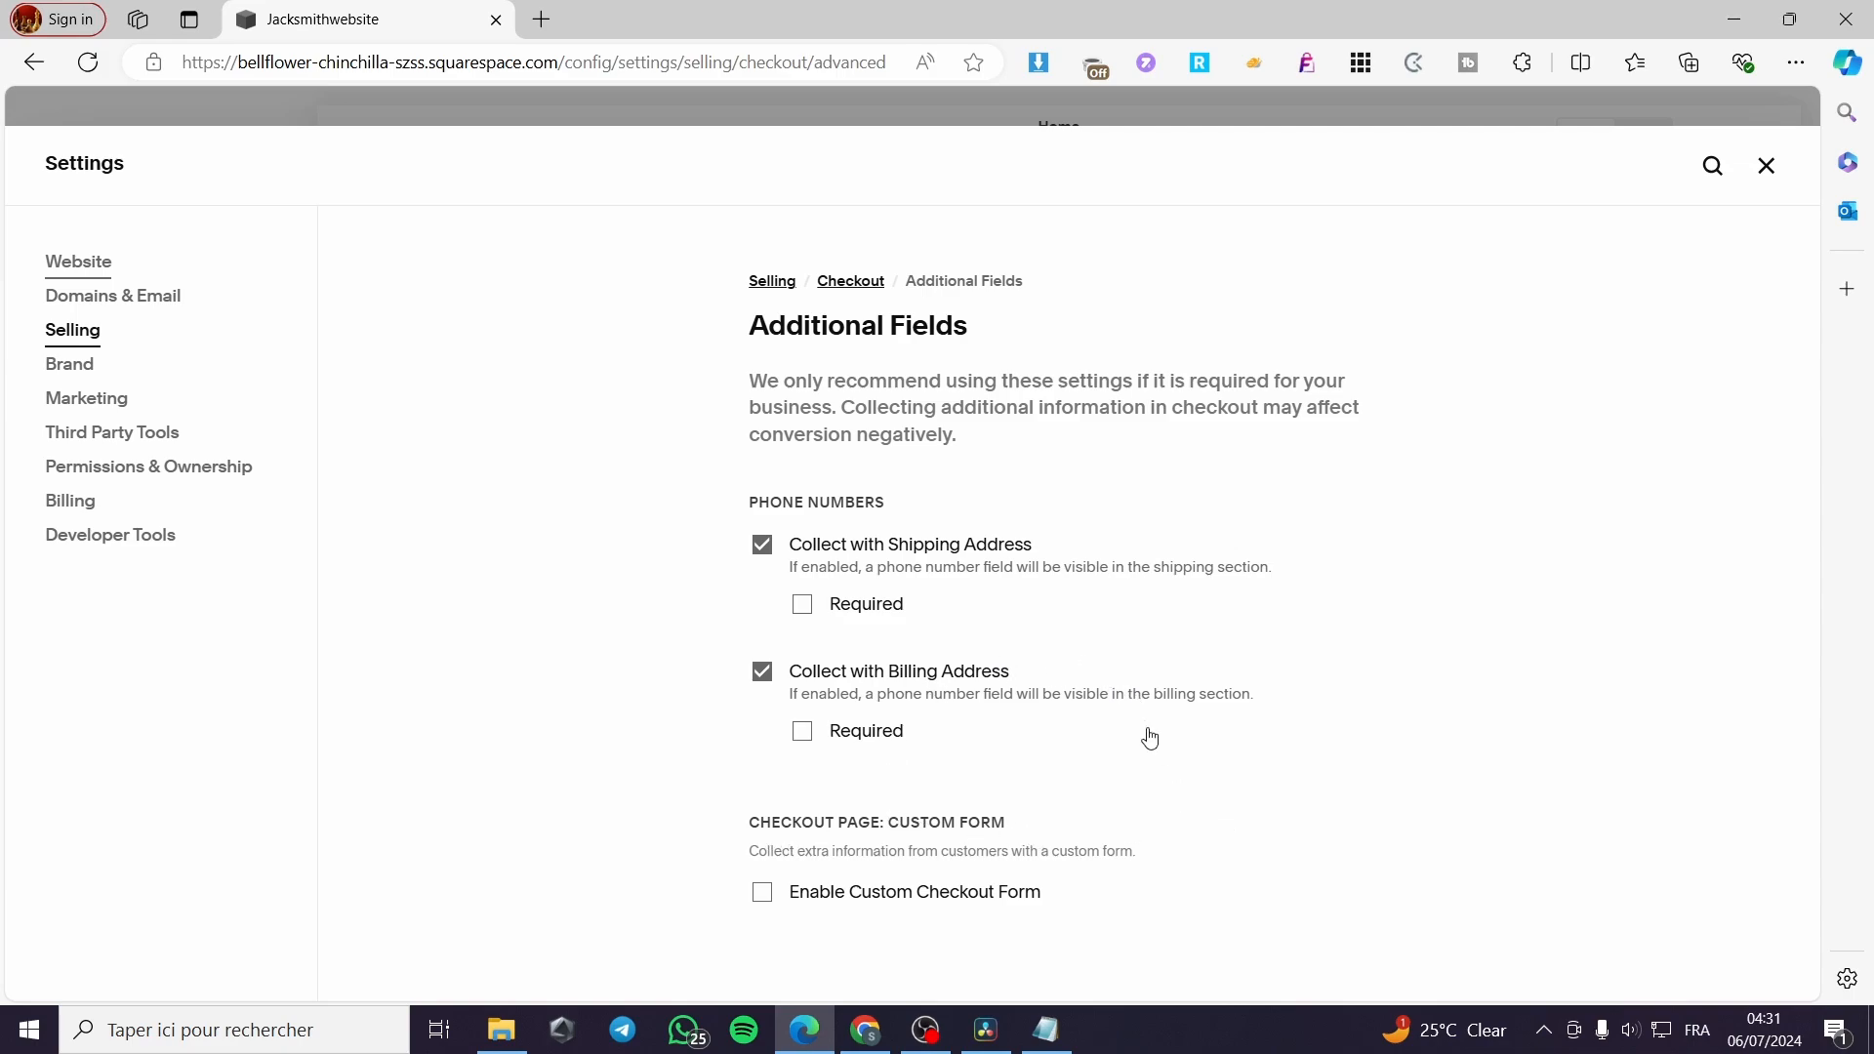
pyautogui.click(762, 894)
pyautogui.scroll(-1, 1226, 846)
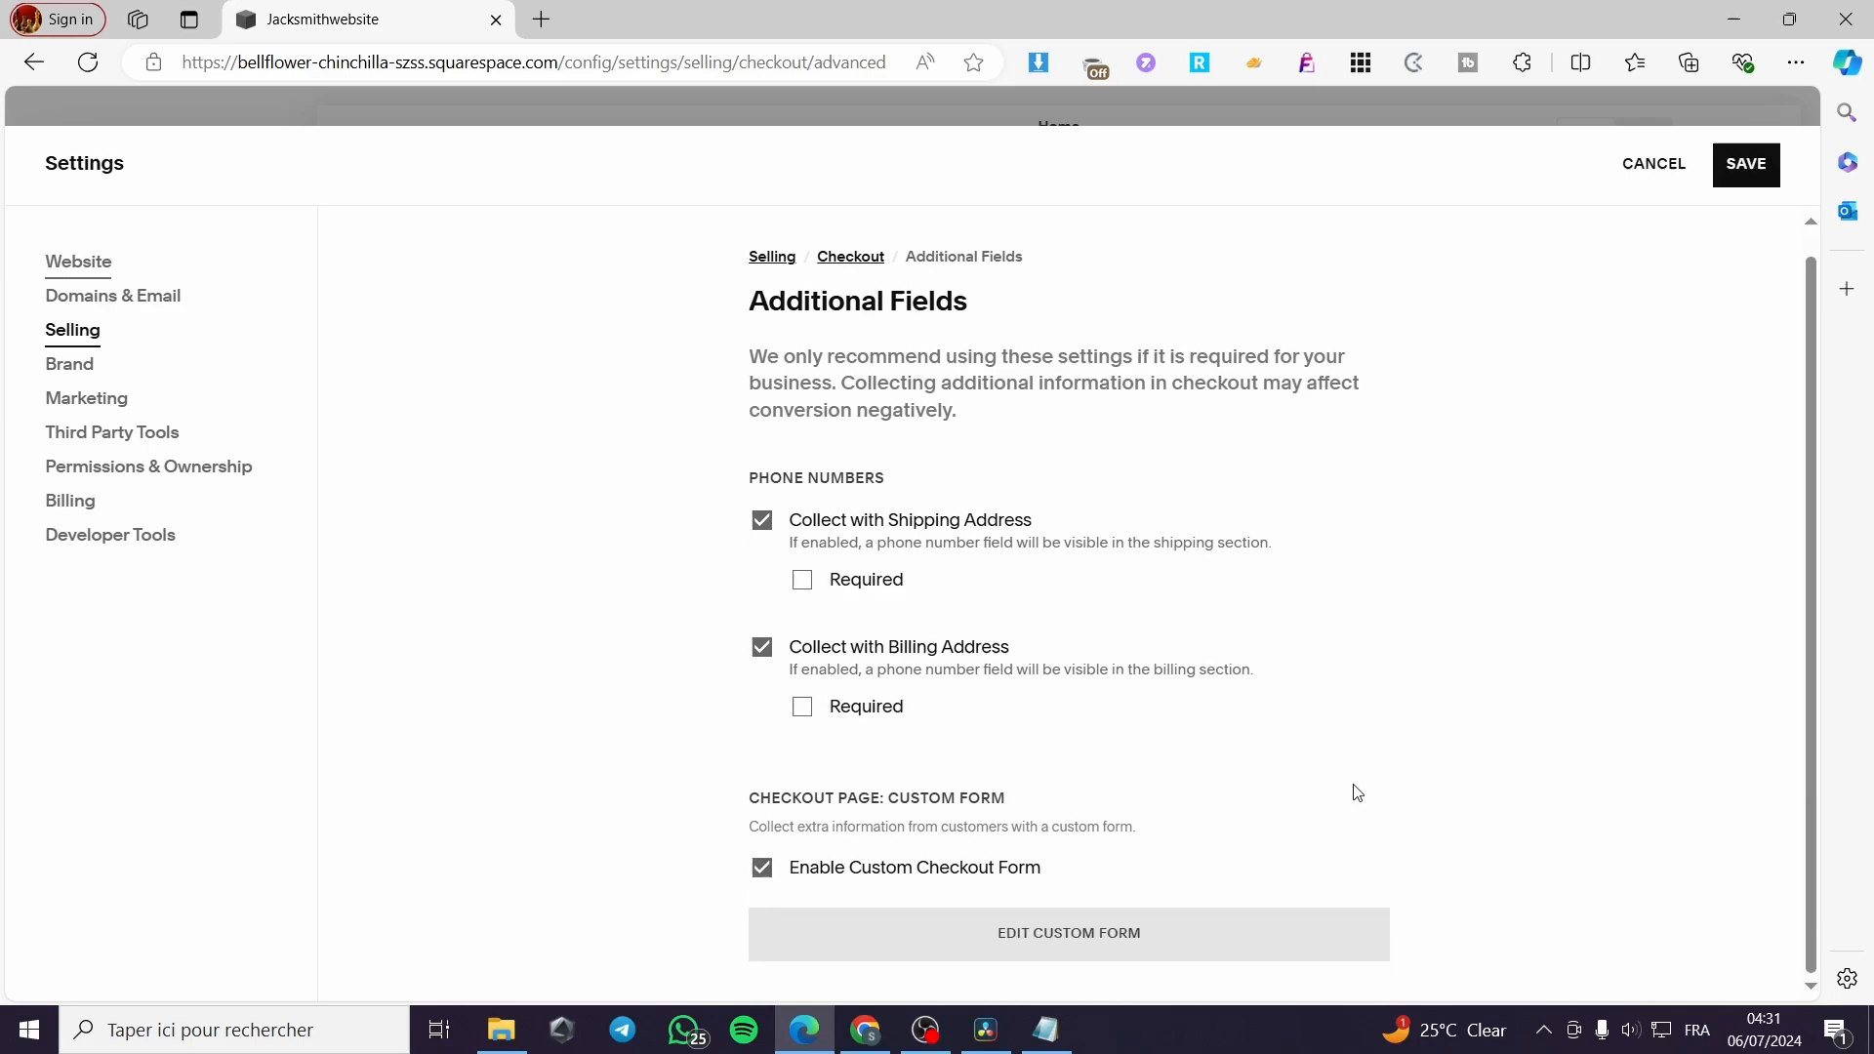
# Open the custom checkout form for editing and rename it "Custom Checkout"
pyautogui.click(1068, 935)
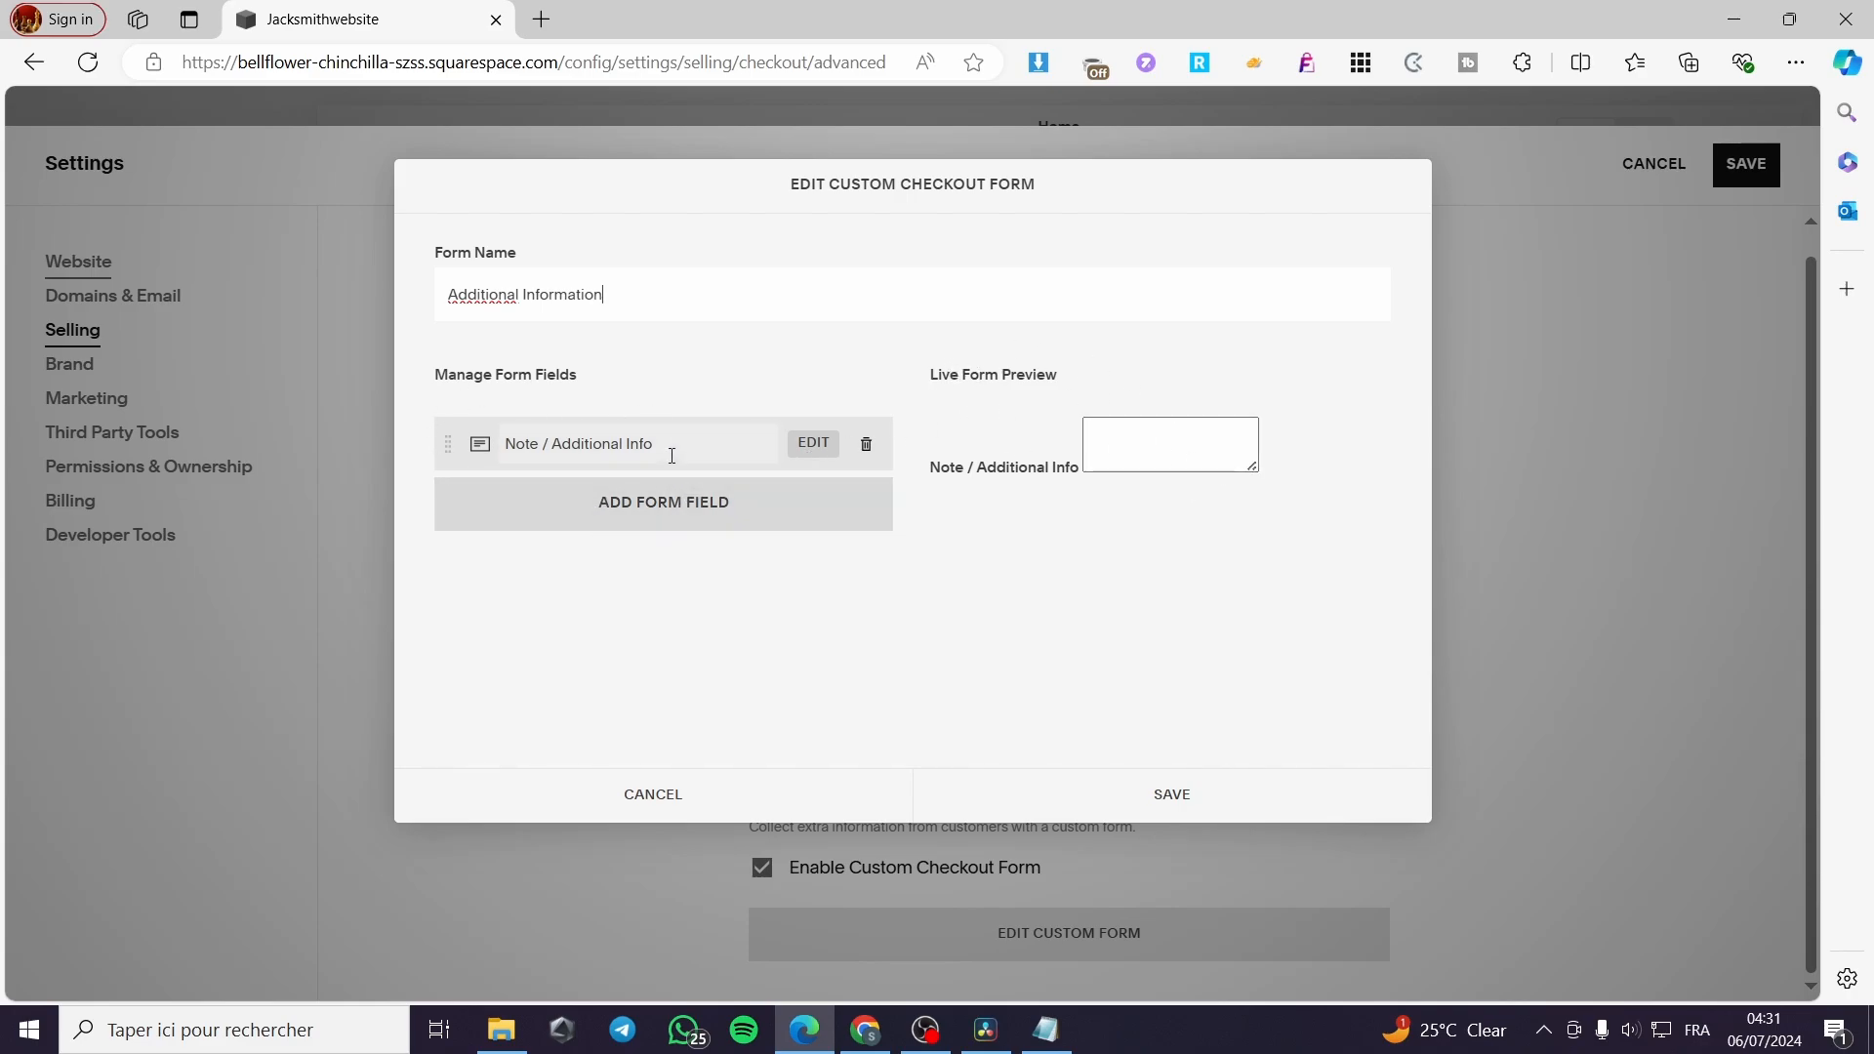
pyautogui.moveTo(640, 293); pyautogui.dragTo(399, 295)
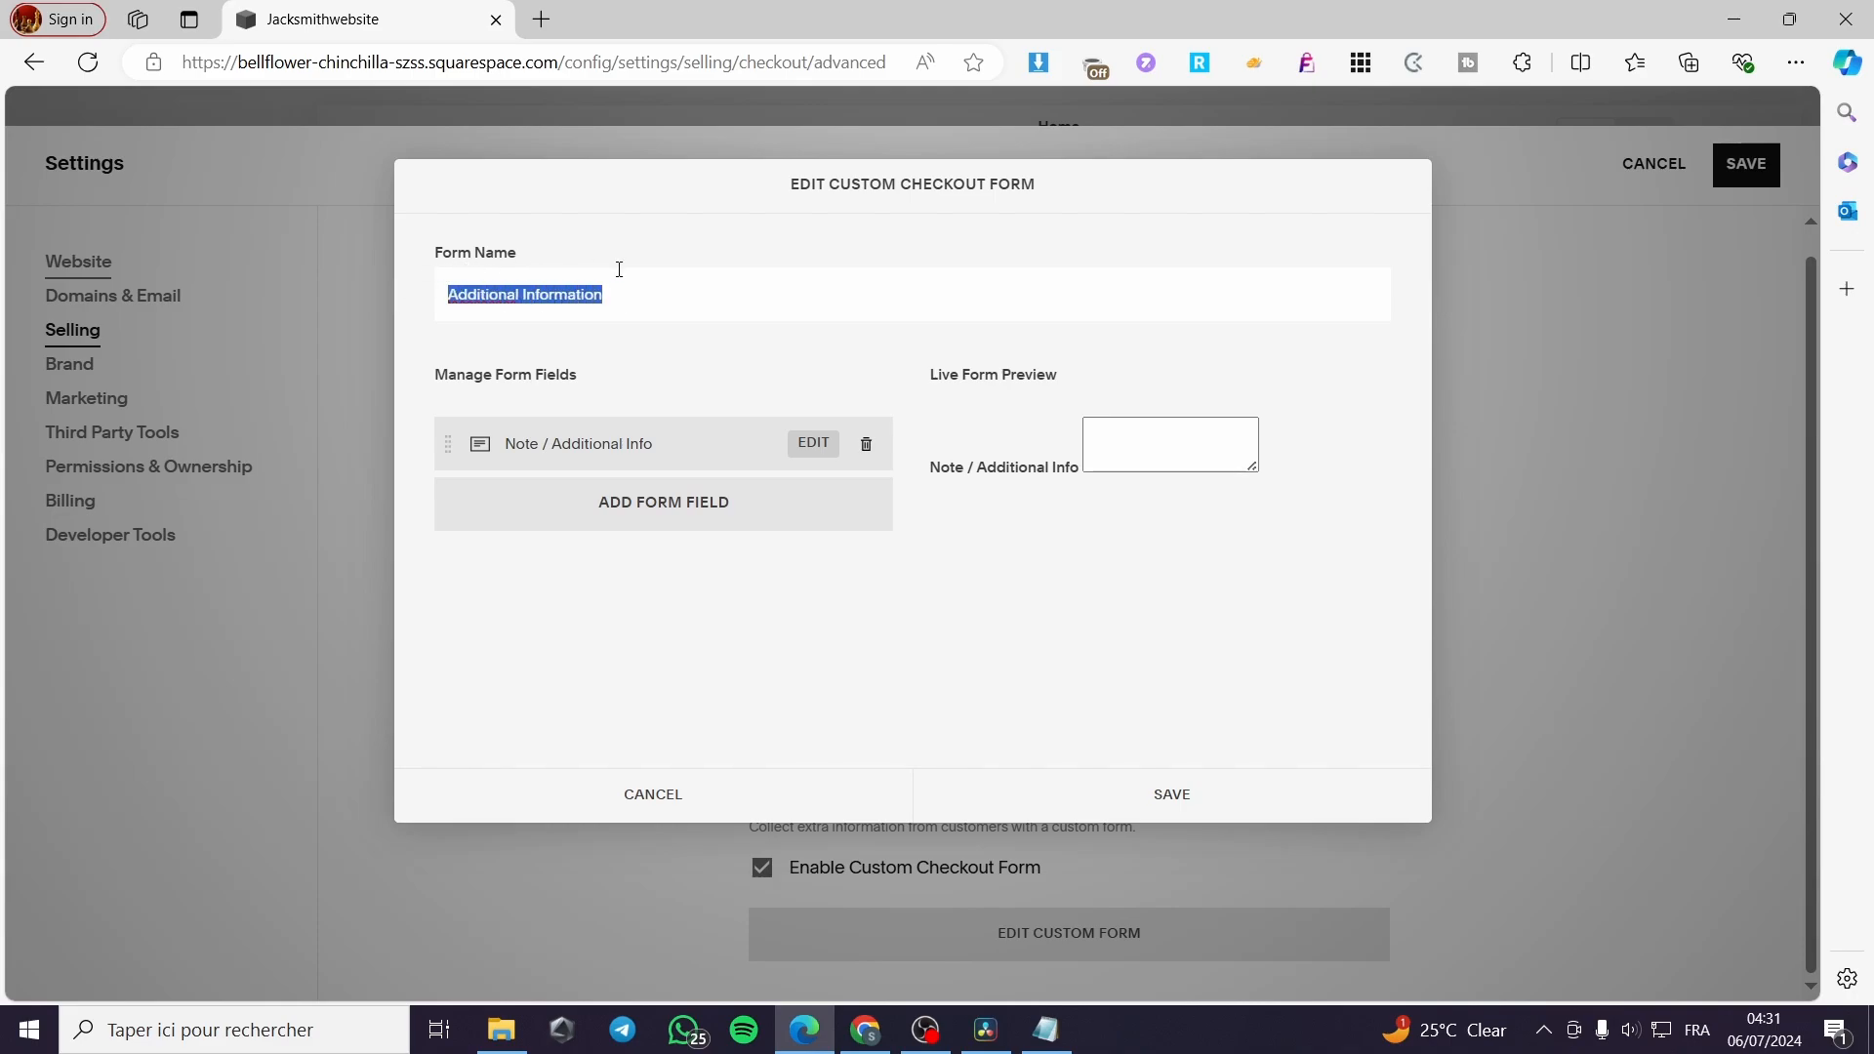
pyautogui.write('Cu')
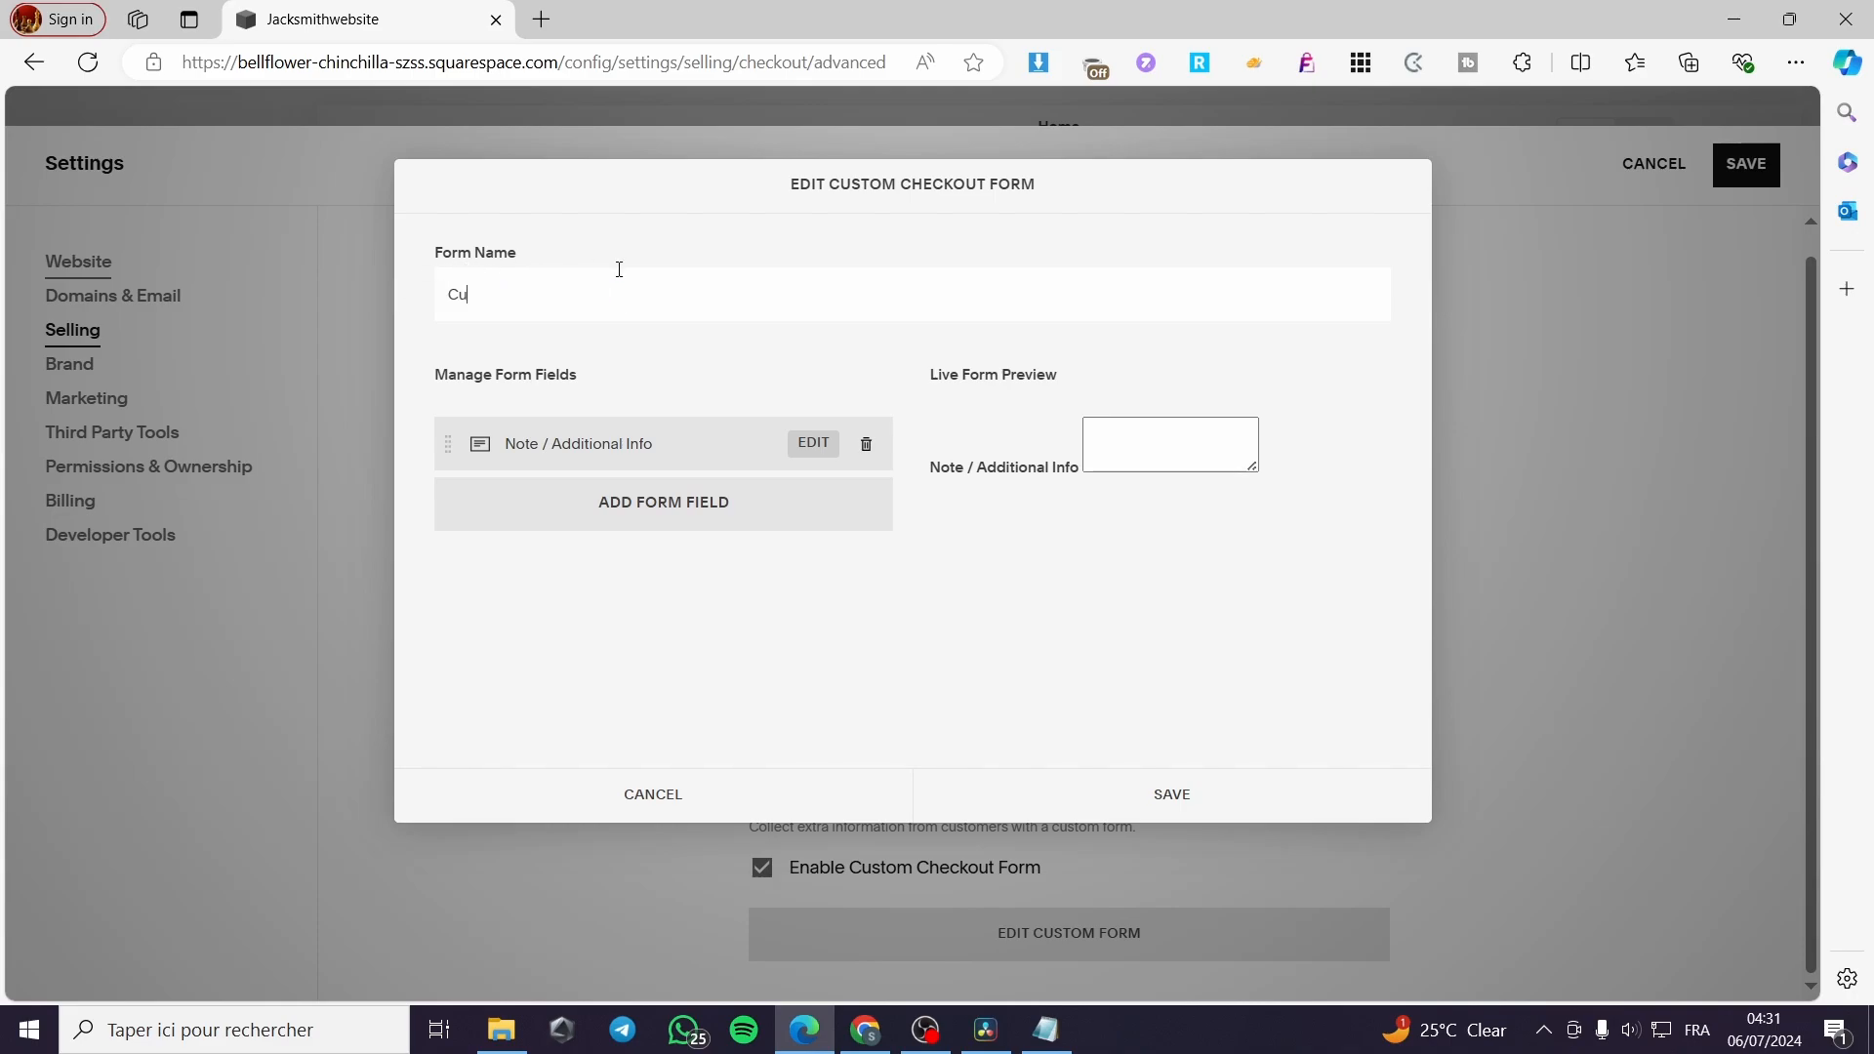
pyautogui.write('stom checkout')
pyautogui.hotkey('shift', 'Right')
pyautogui.write('C')
# Add a Text field to the custom checkout form and label it "Address"
pyautogui.click(688, 518)
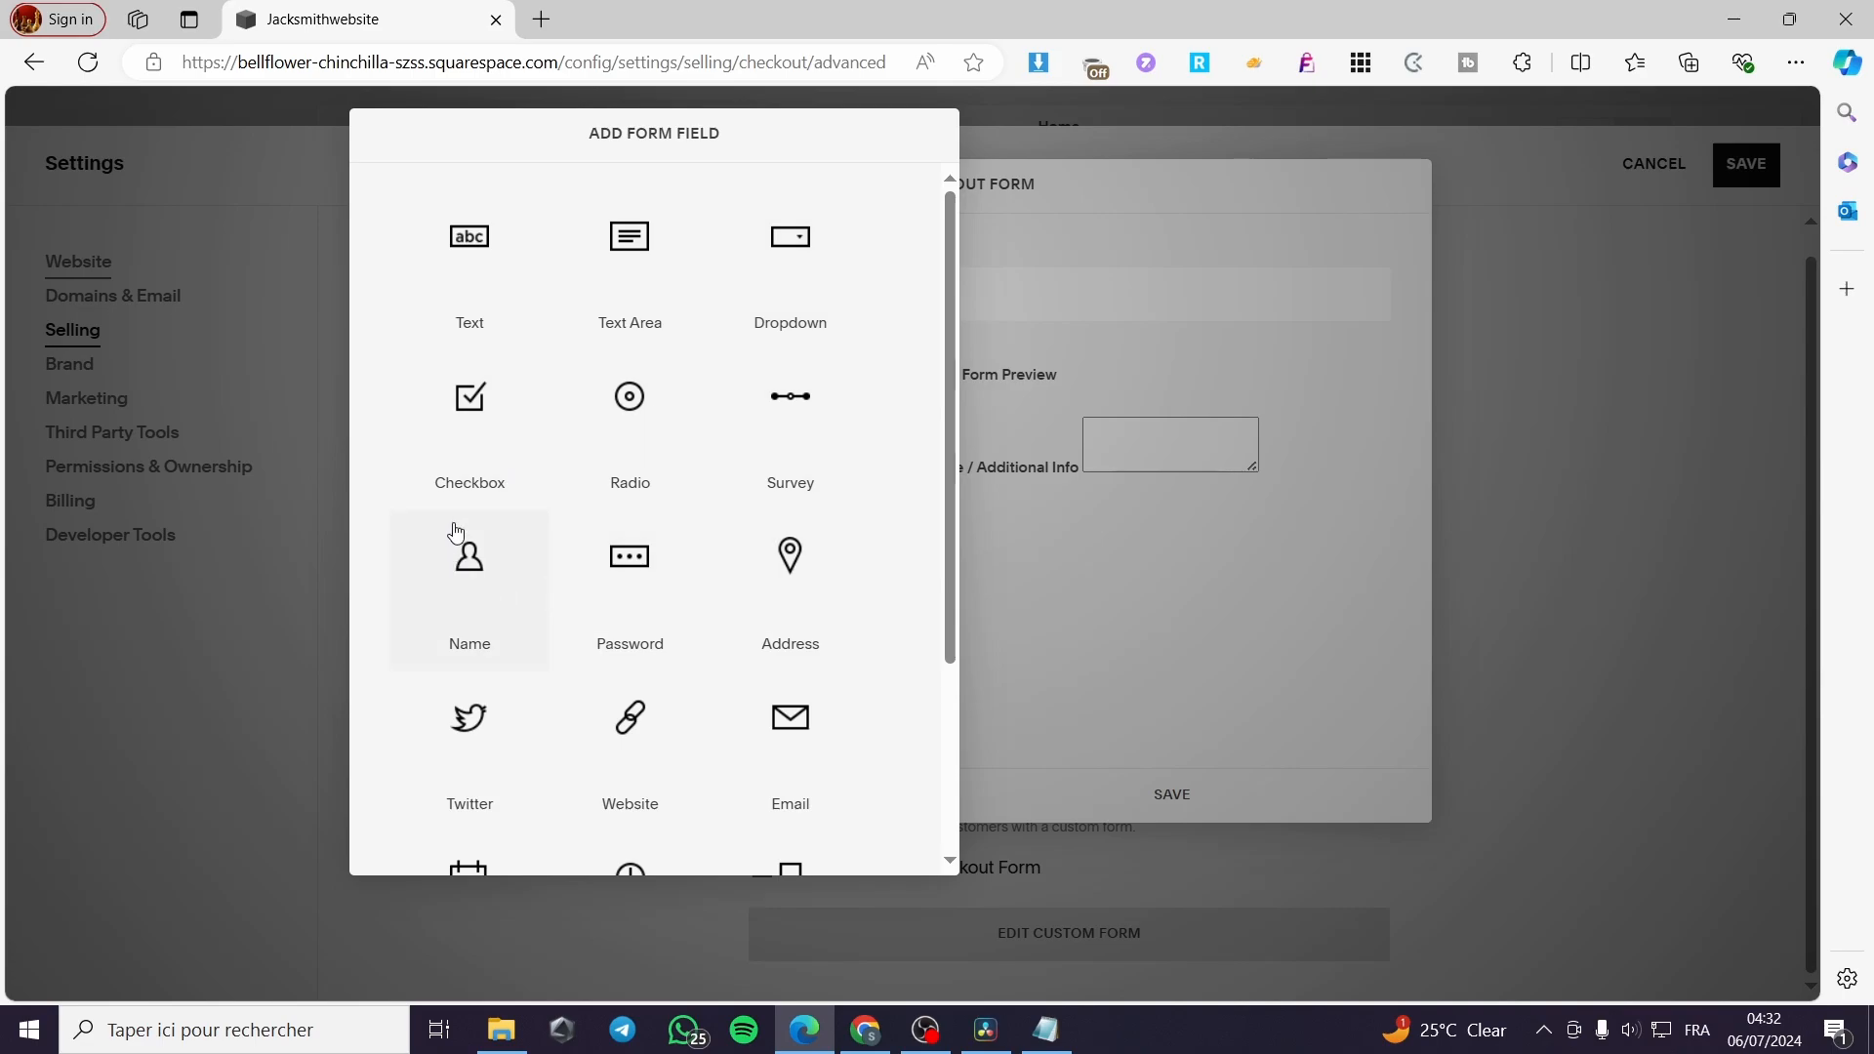
pyautogui.scroll(-3, 459, 527)
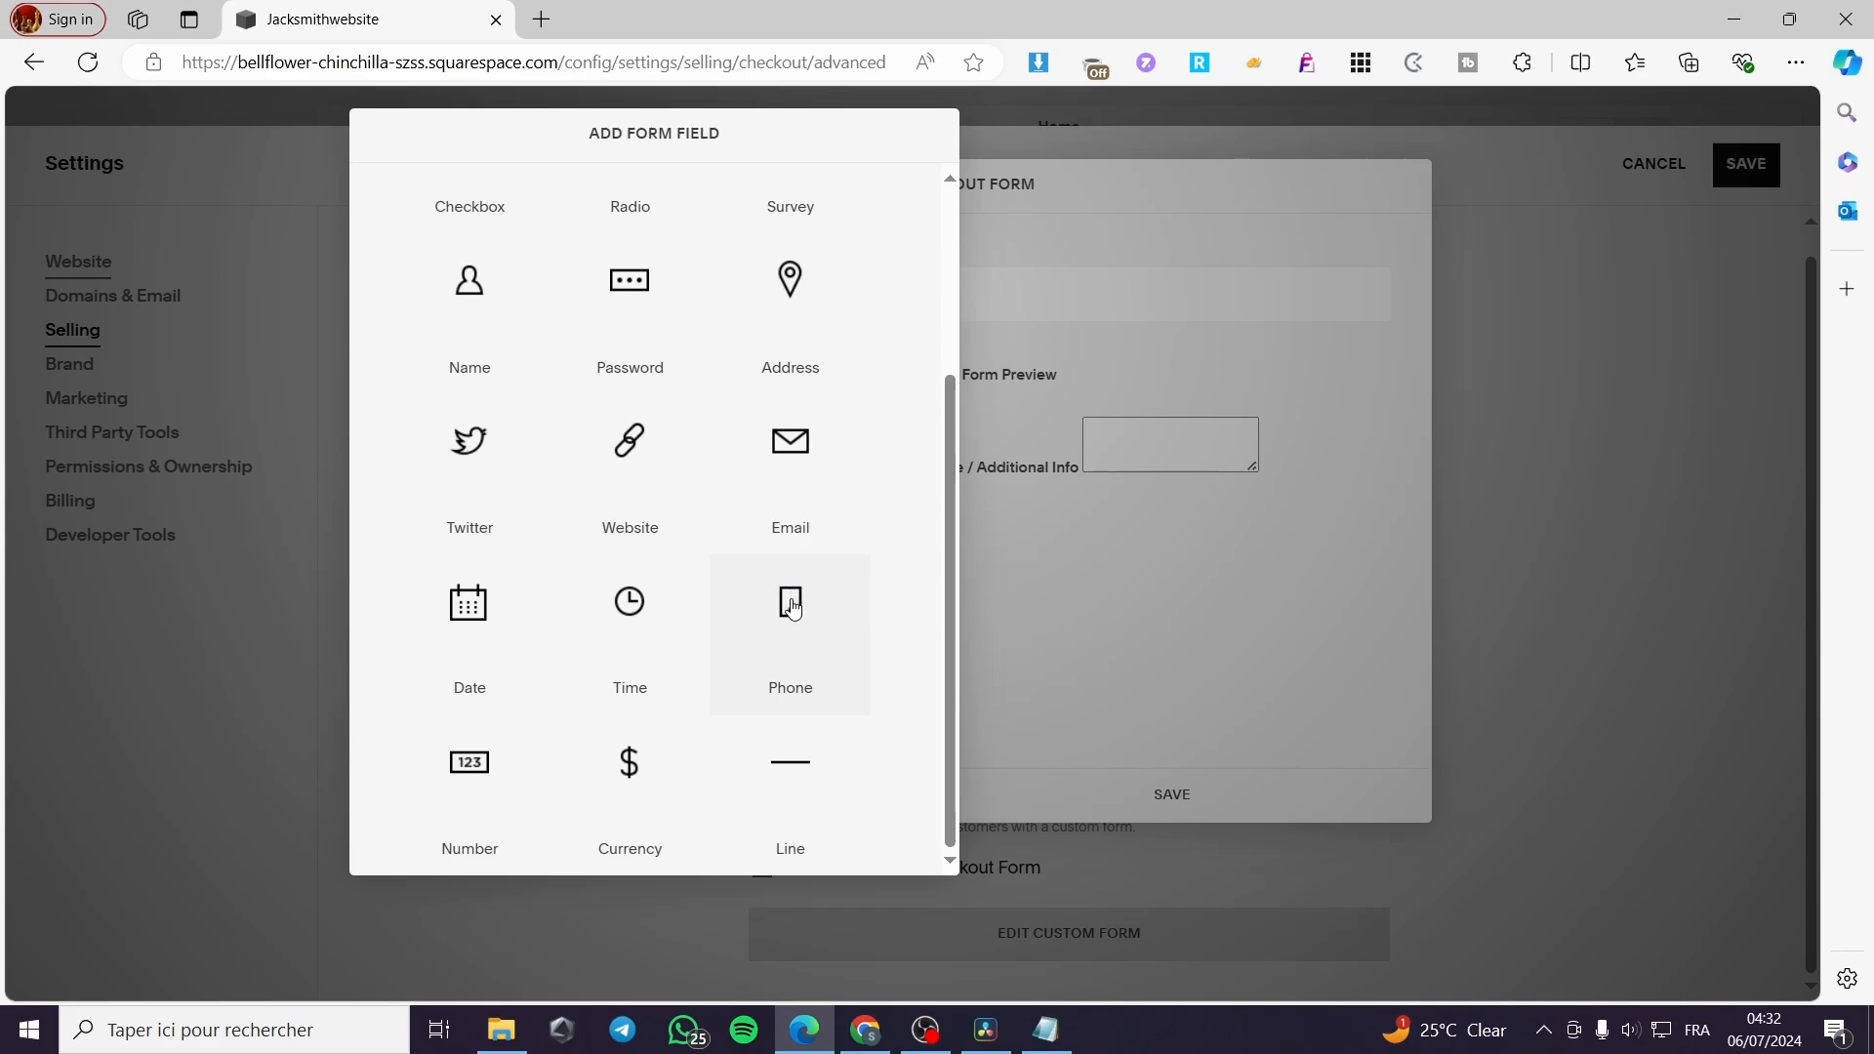
pyautogui.scroll(3, 684, 674)
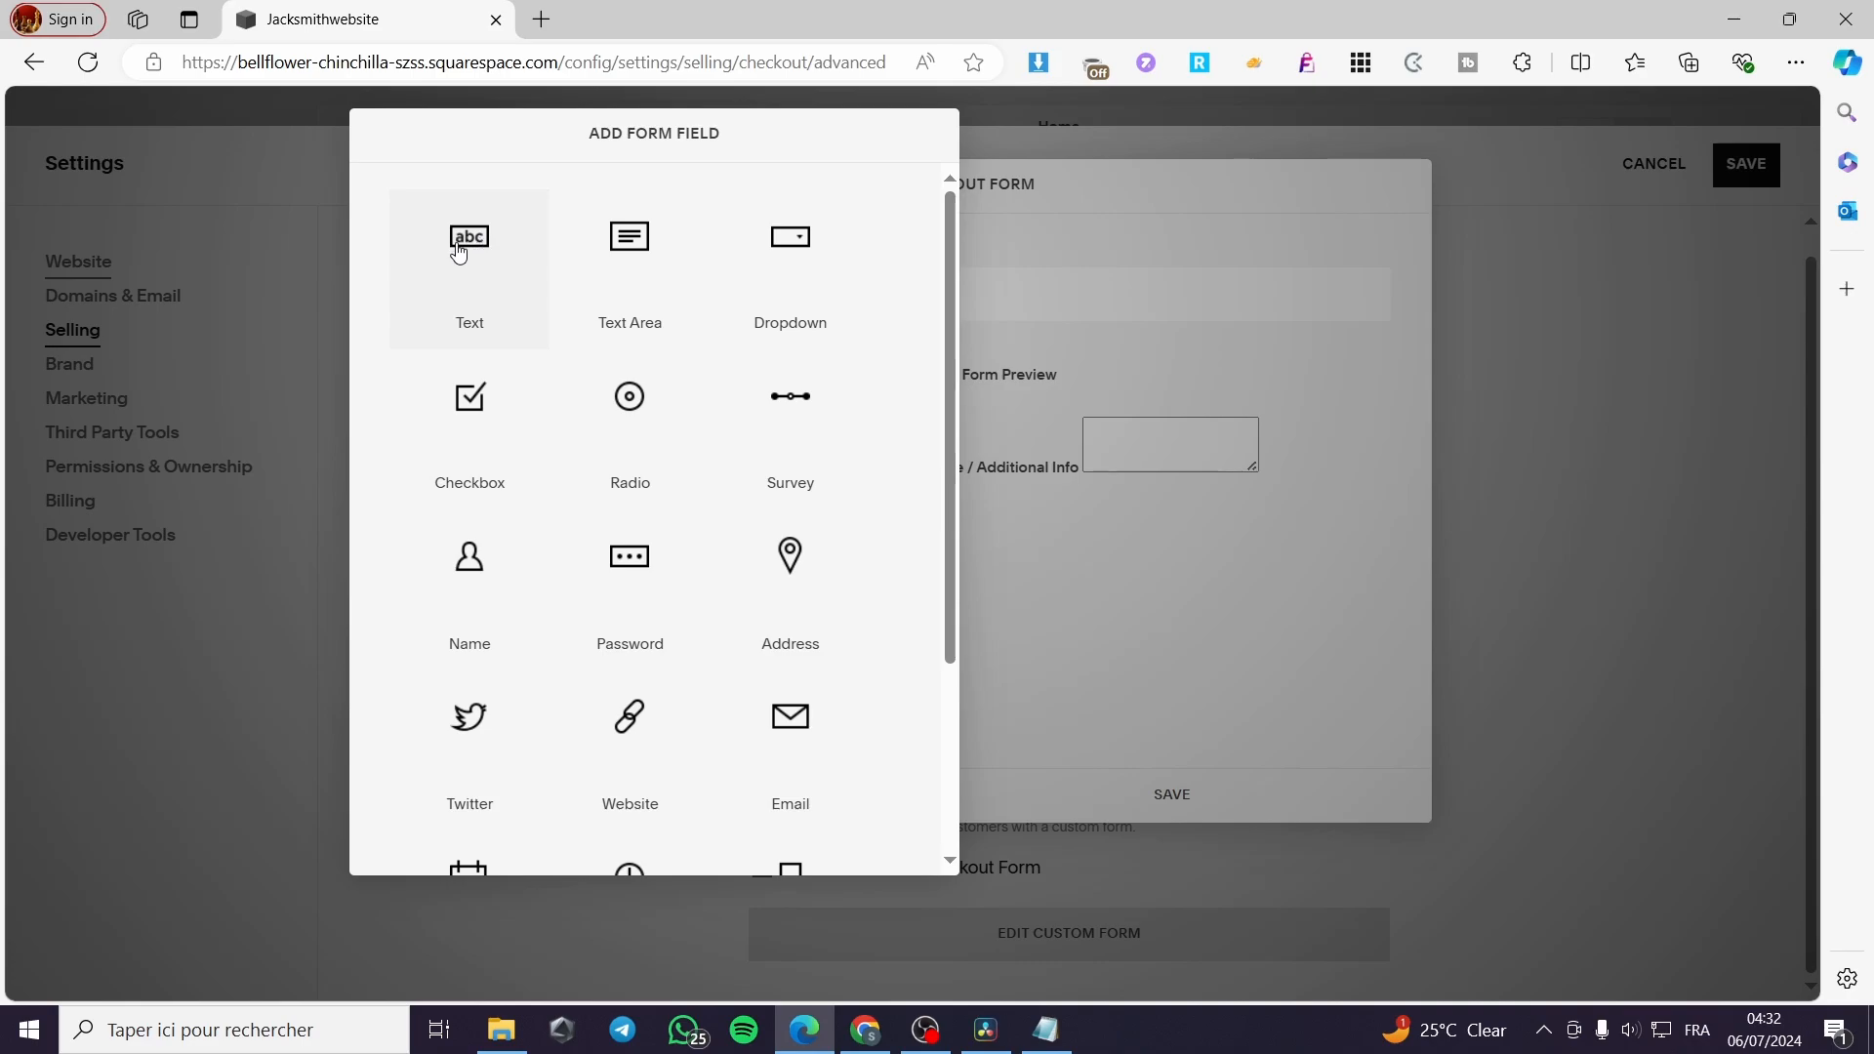
pyautogui.click(469, 256)
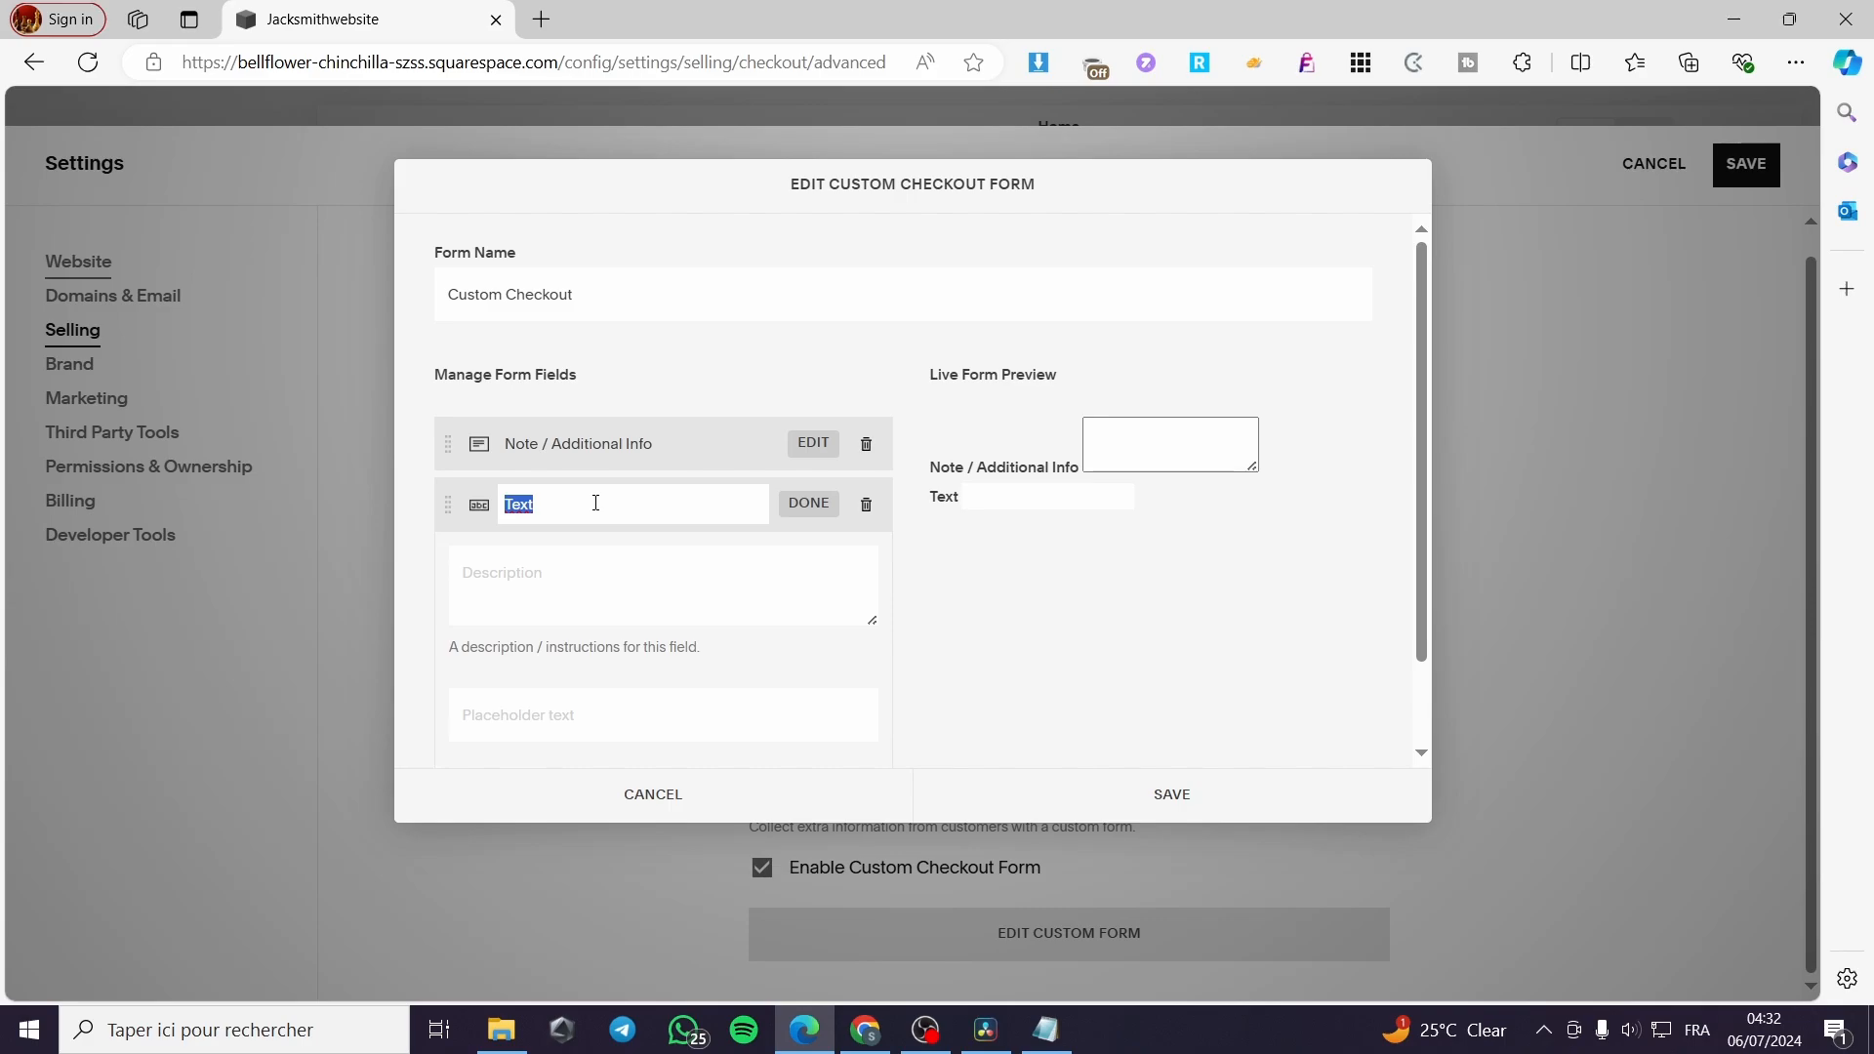
pyautogui.write('Adress')
pyautogui.click(525, 506)
pyautogui.write('d')
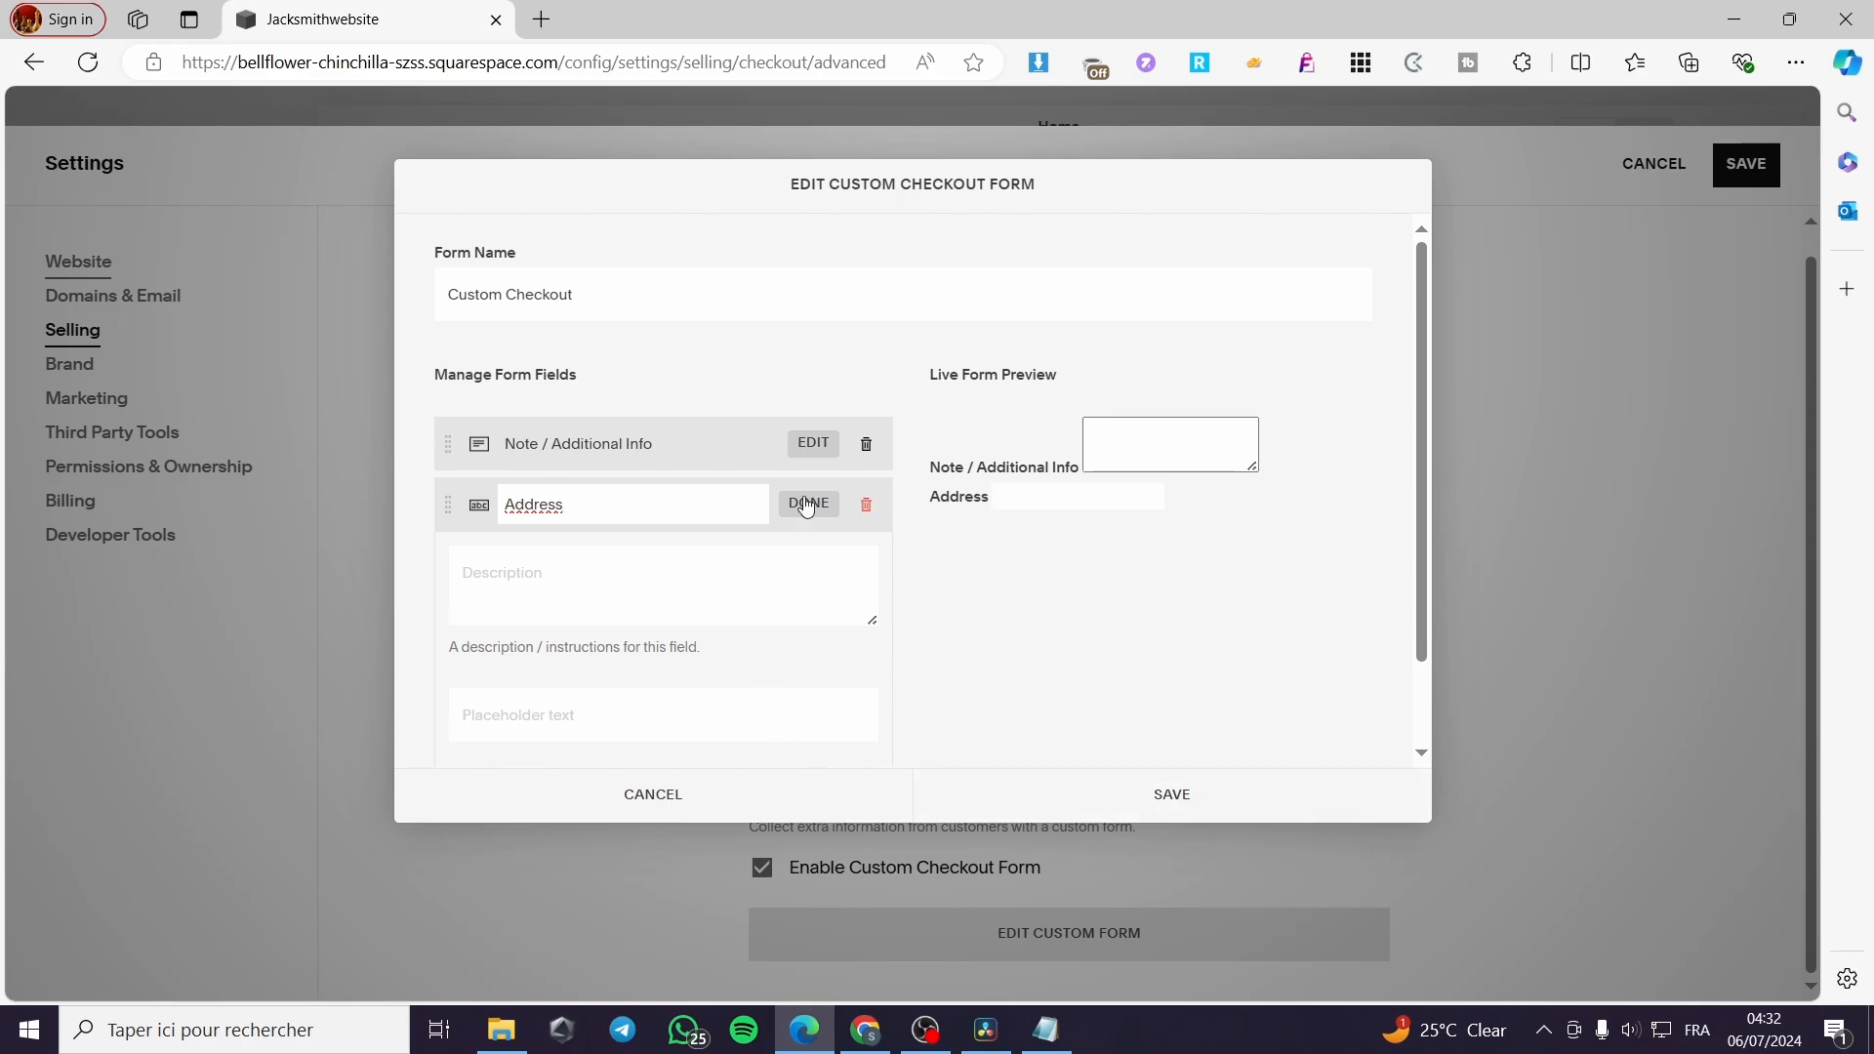
# Make the Address field required, leaving its placeholder text empty
pyautogui.scroll(-1, 633, 767)
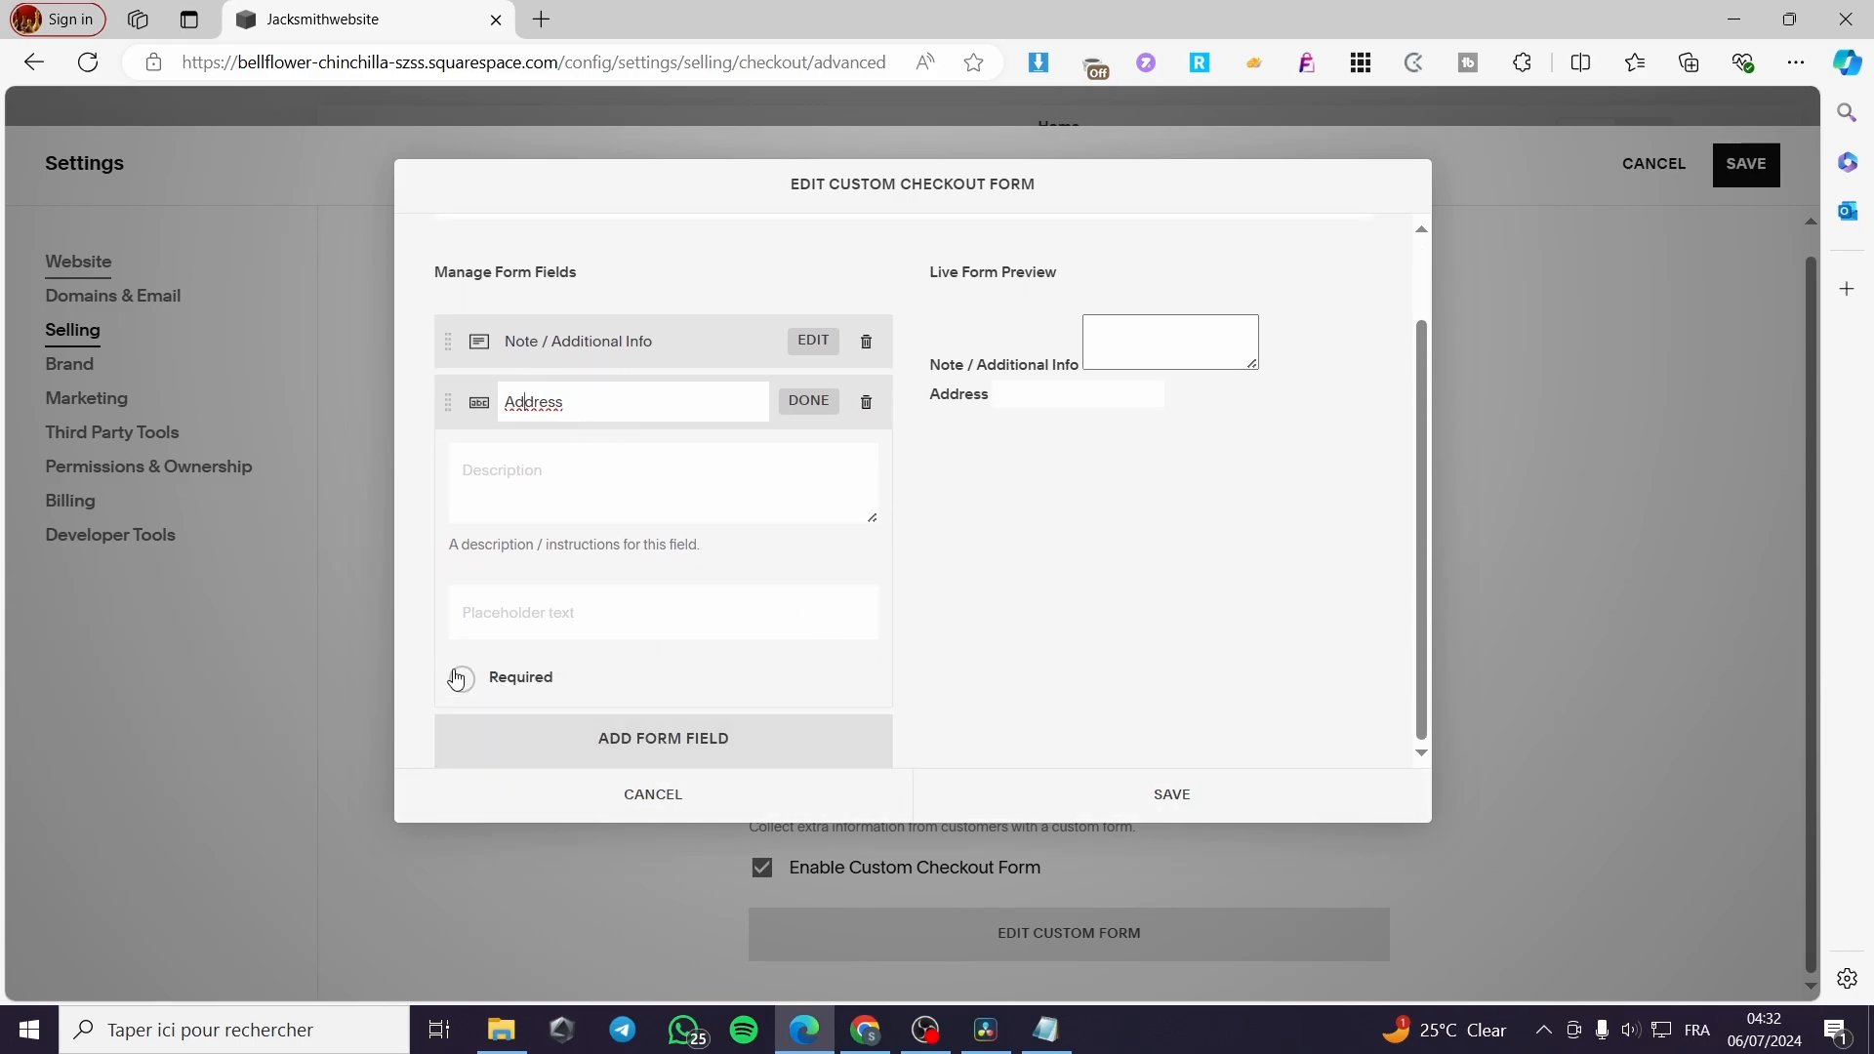
pyautogui.click(462, 680)
pyautogui.click(610, 617)
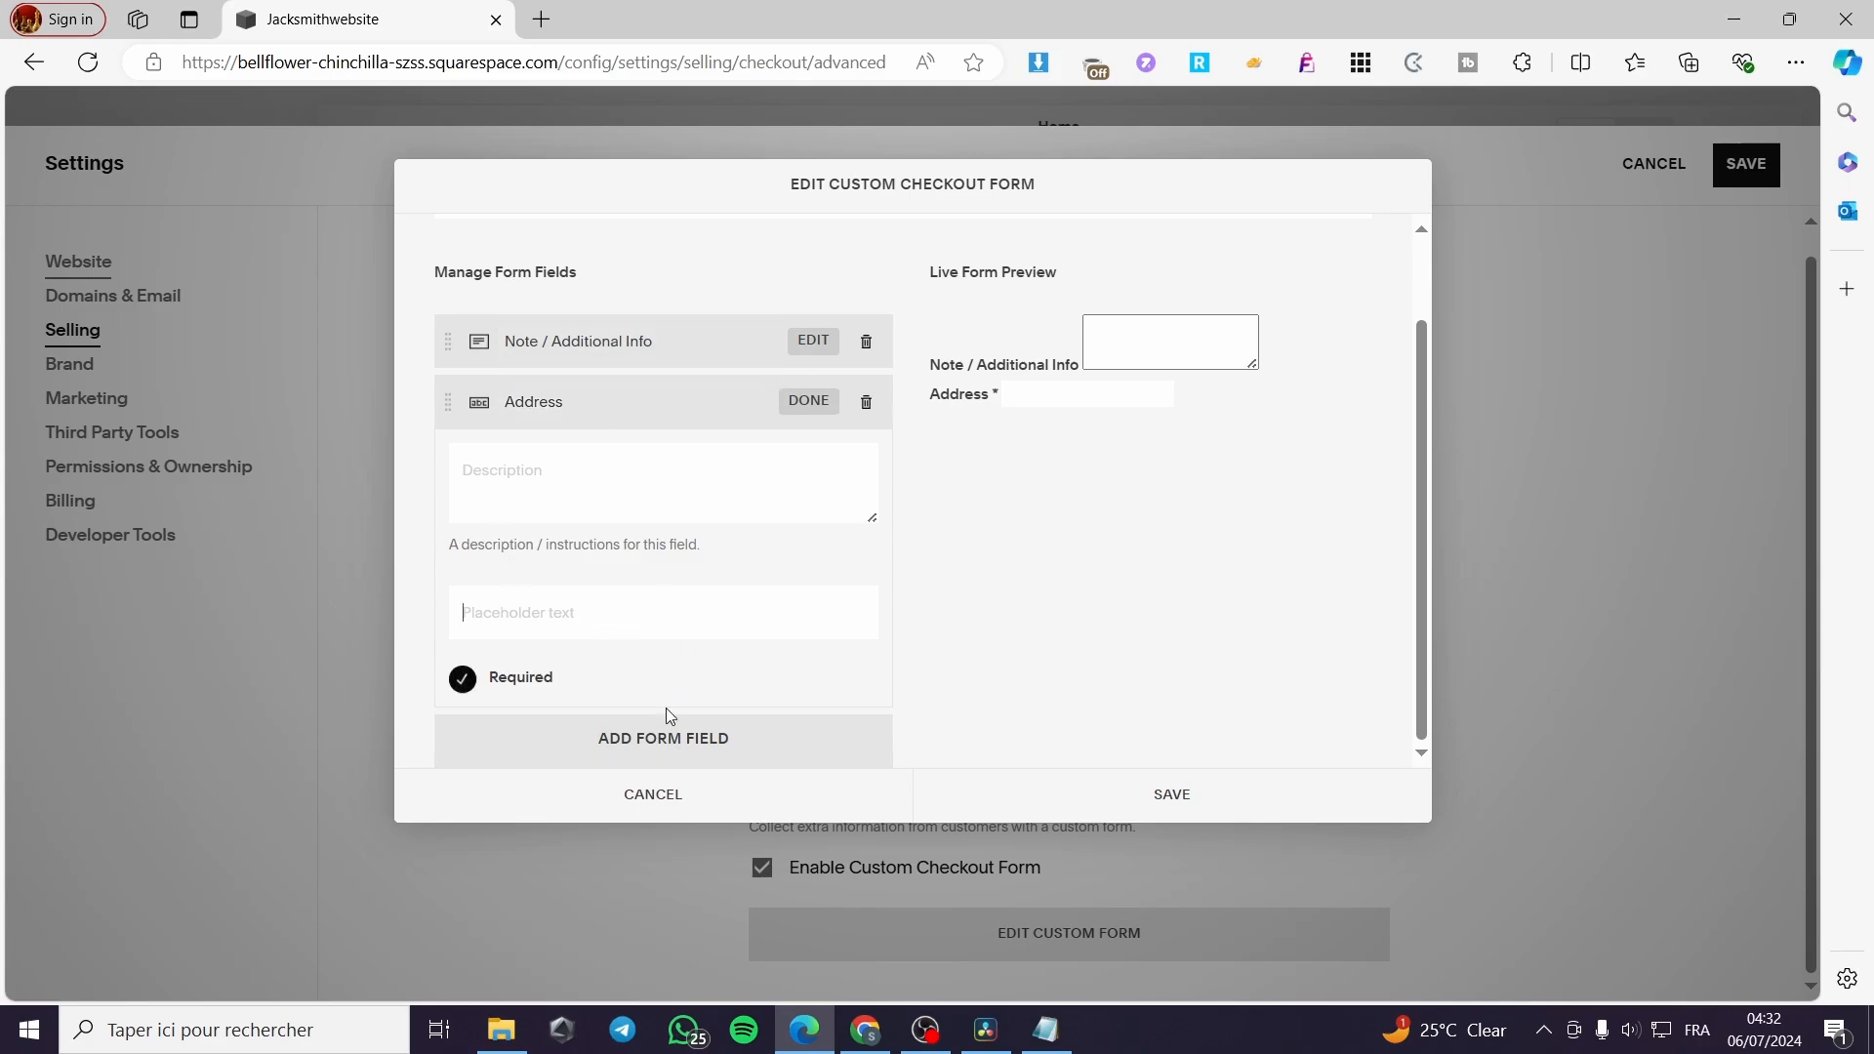
# Add a Checkbox field to the form and title it "How did you find the shoping experience ?"
pyautogui.click(665, 756)
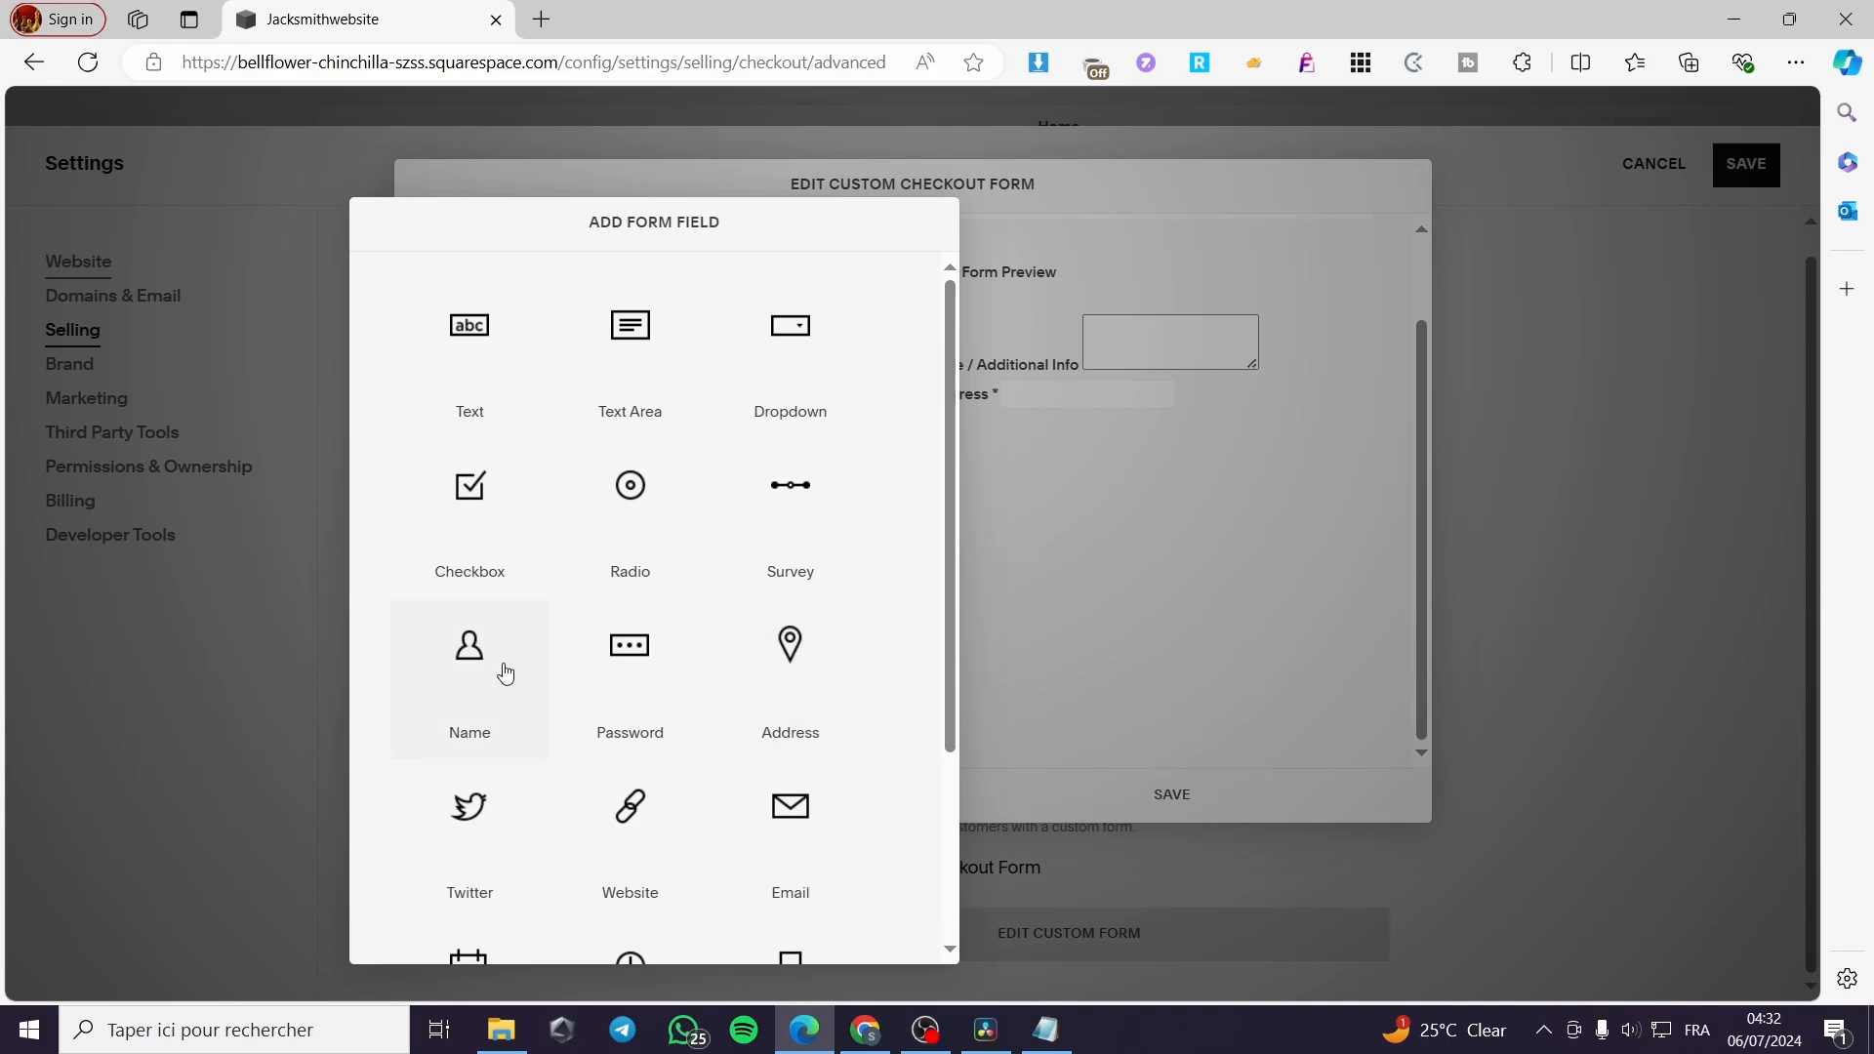
pyautogui.click(501, 500)
pyautogui.scroll(-1, 552, 708)
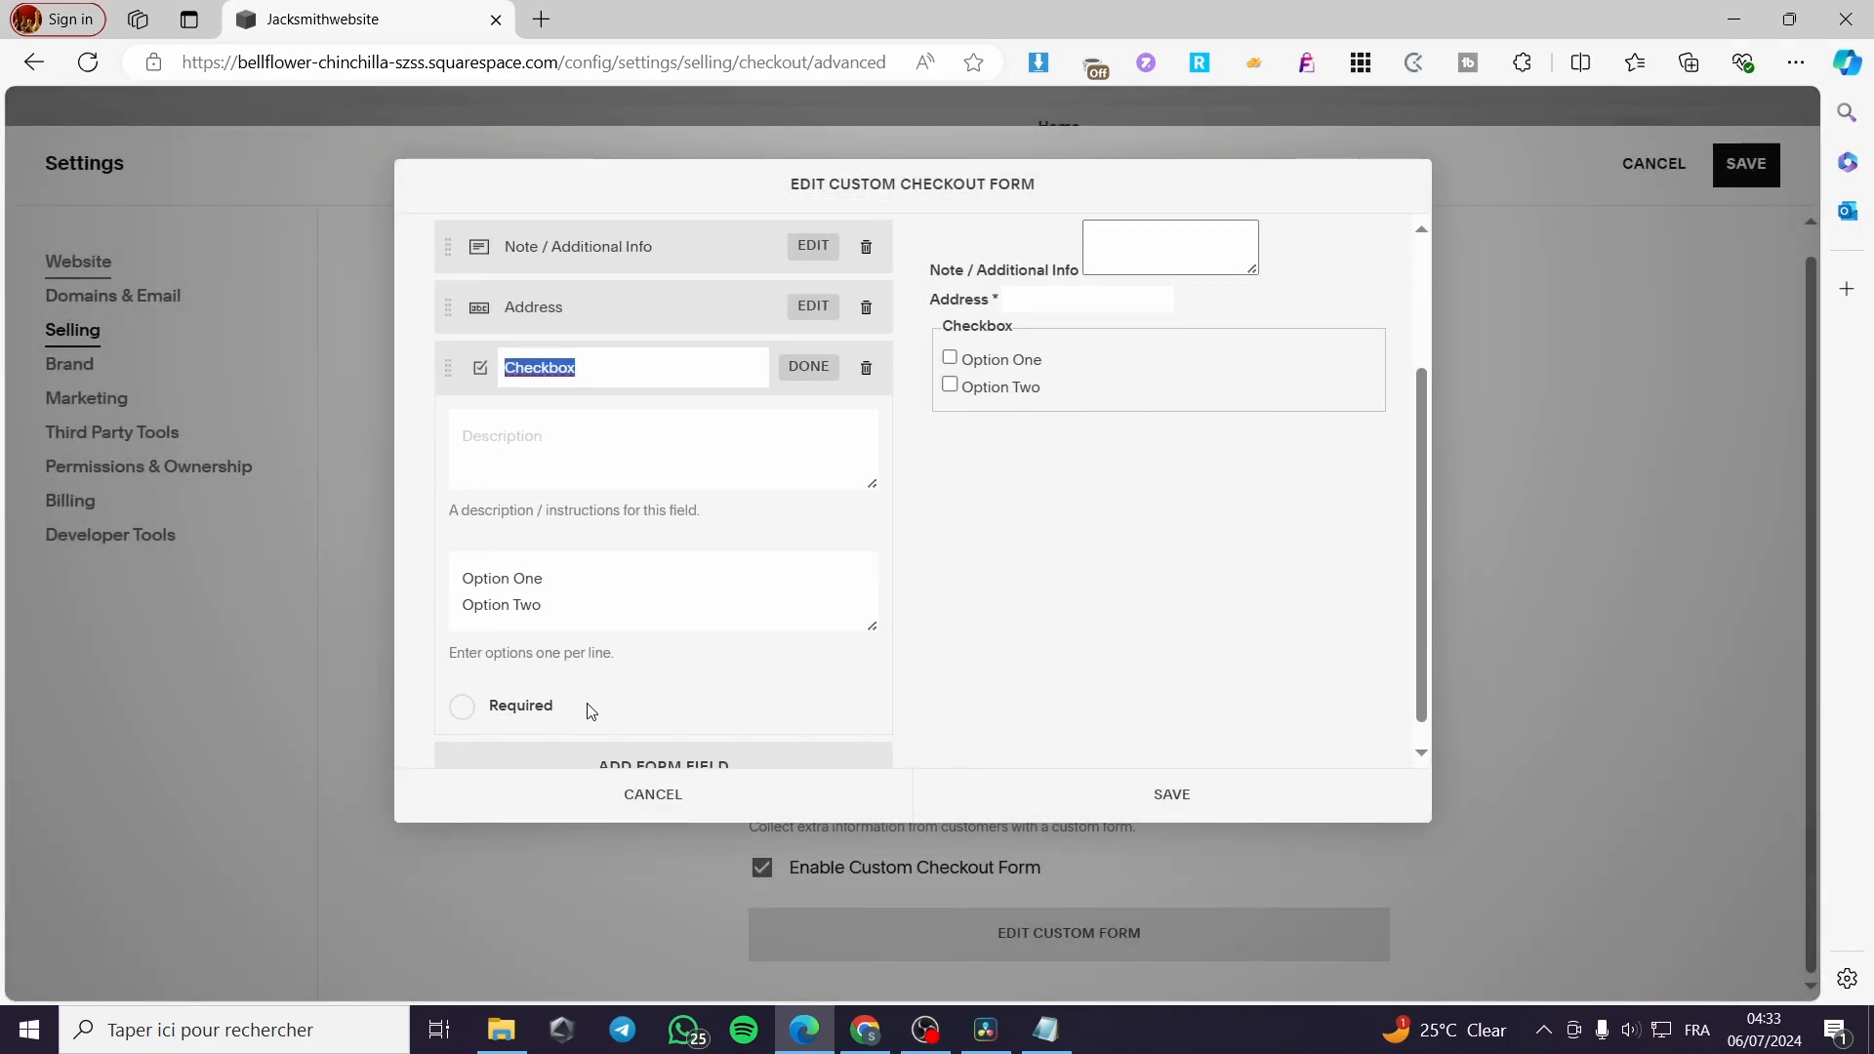
pyautogui.scroll(1, 586, 711)
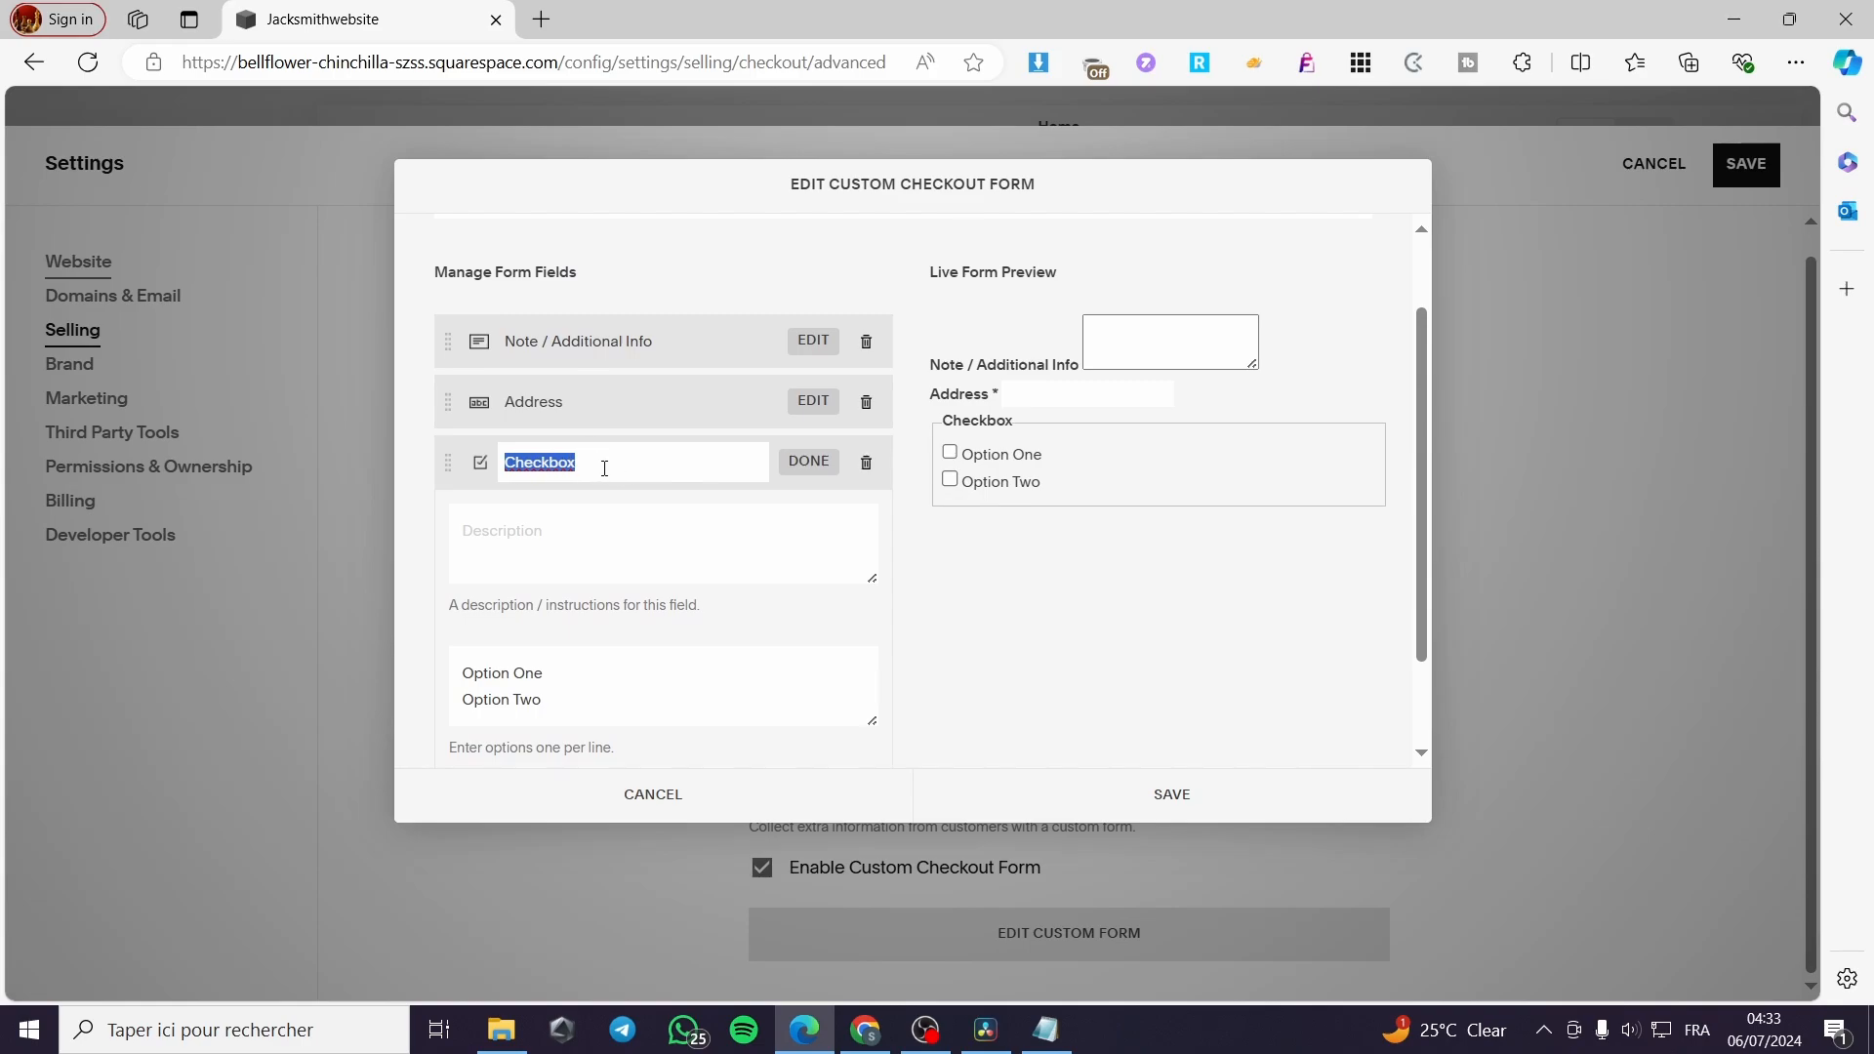
pyautogui.write('How')
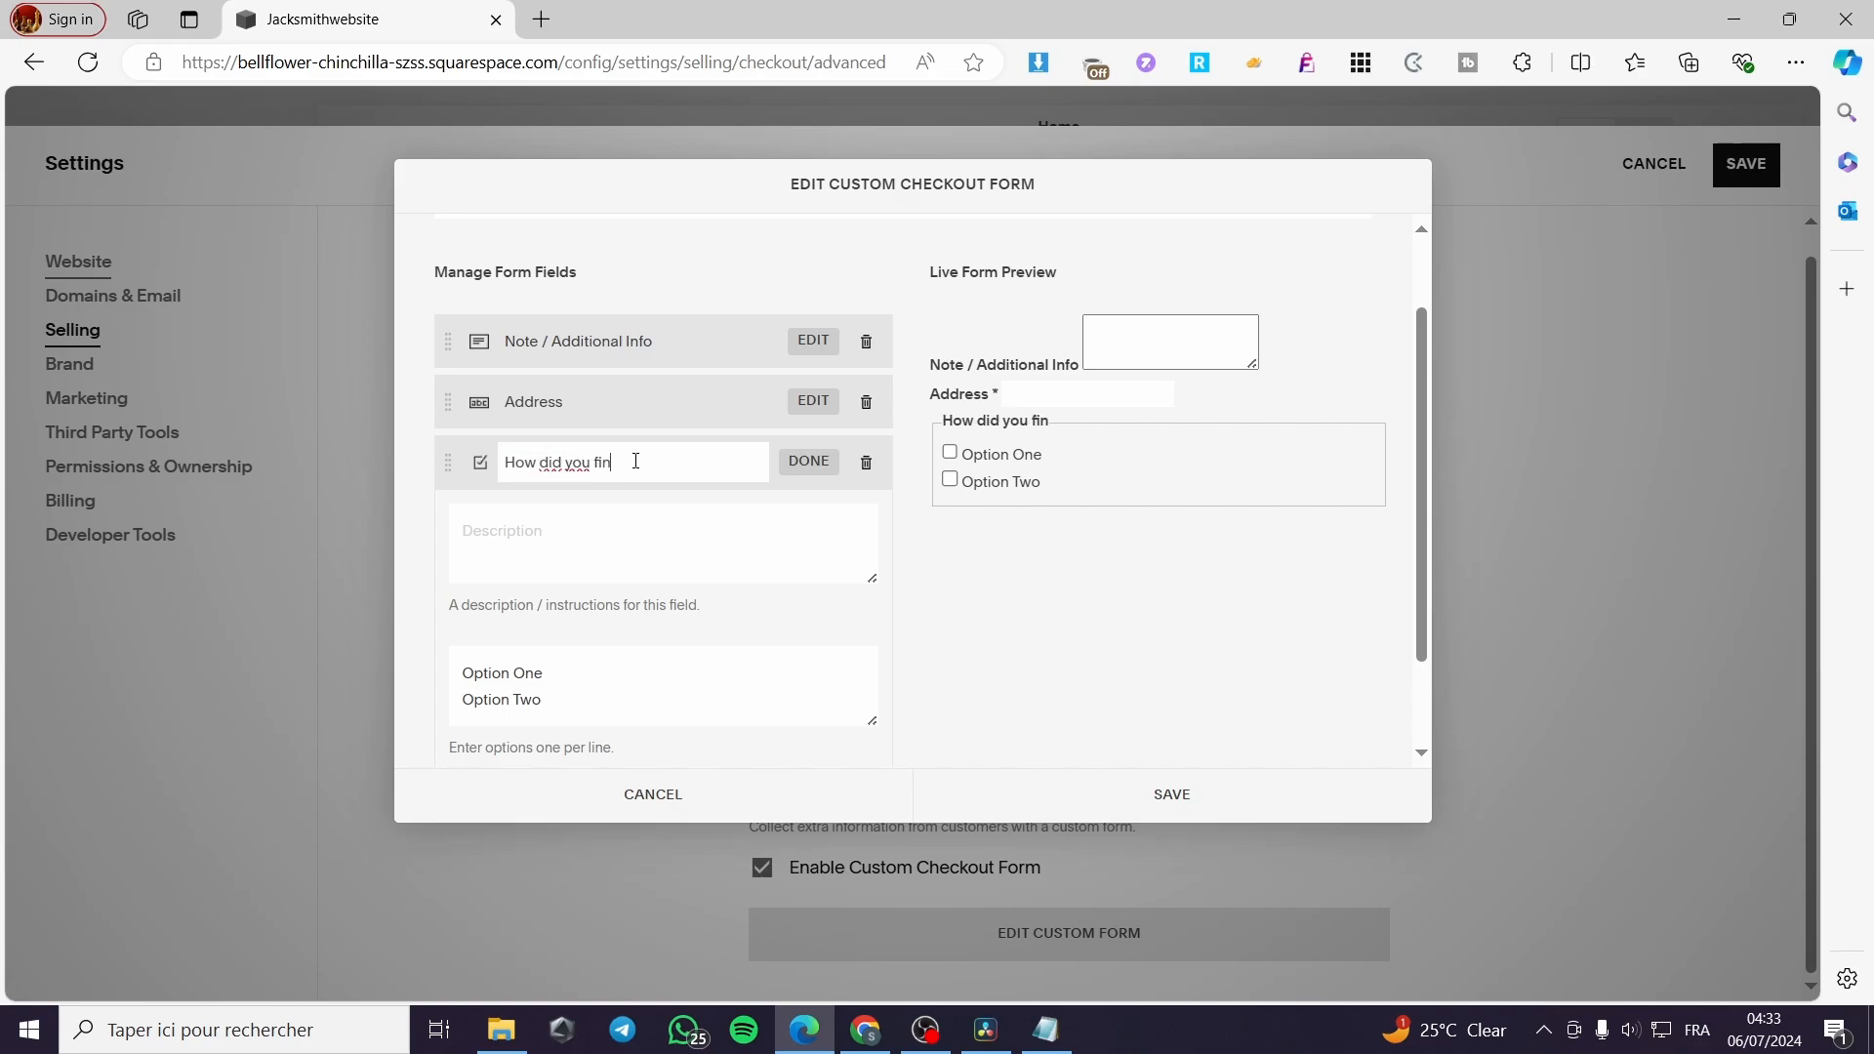
pyautogui.write('did you find the shoping experi')
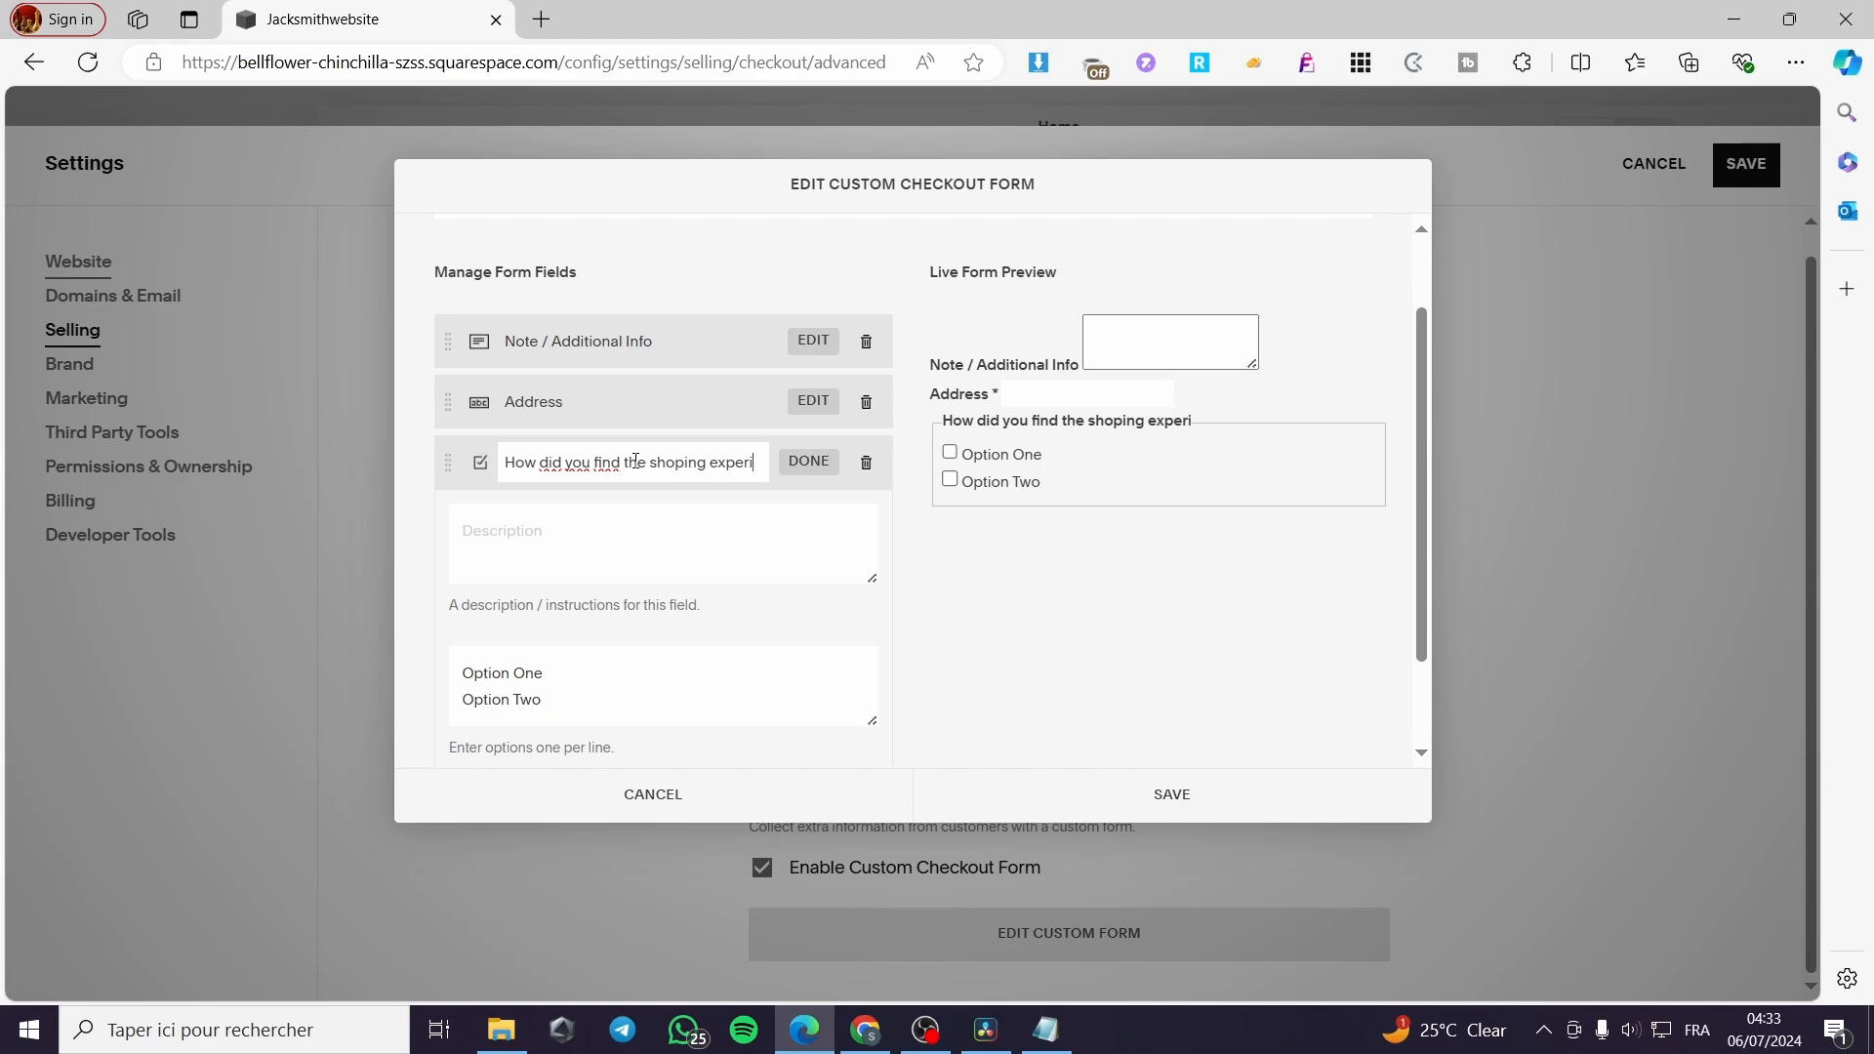
pyautogui.write('ence')
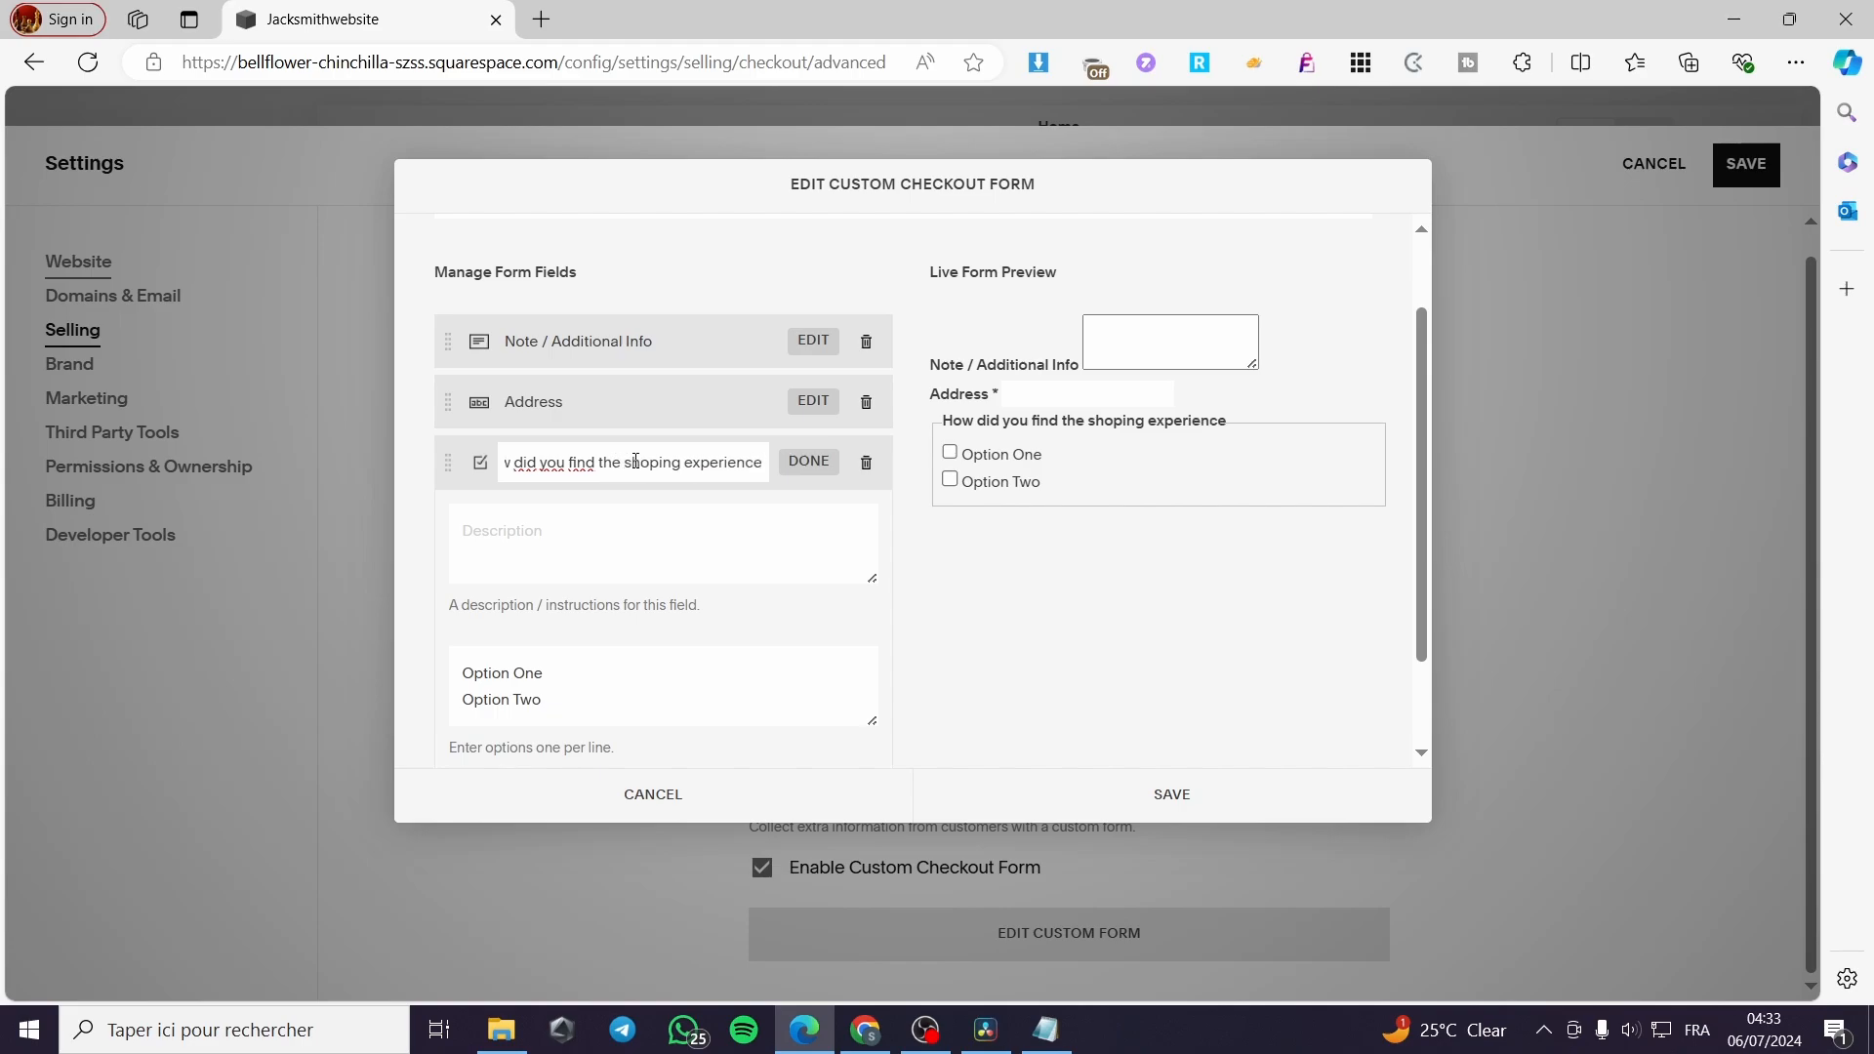
pyautogui.write(' ?')
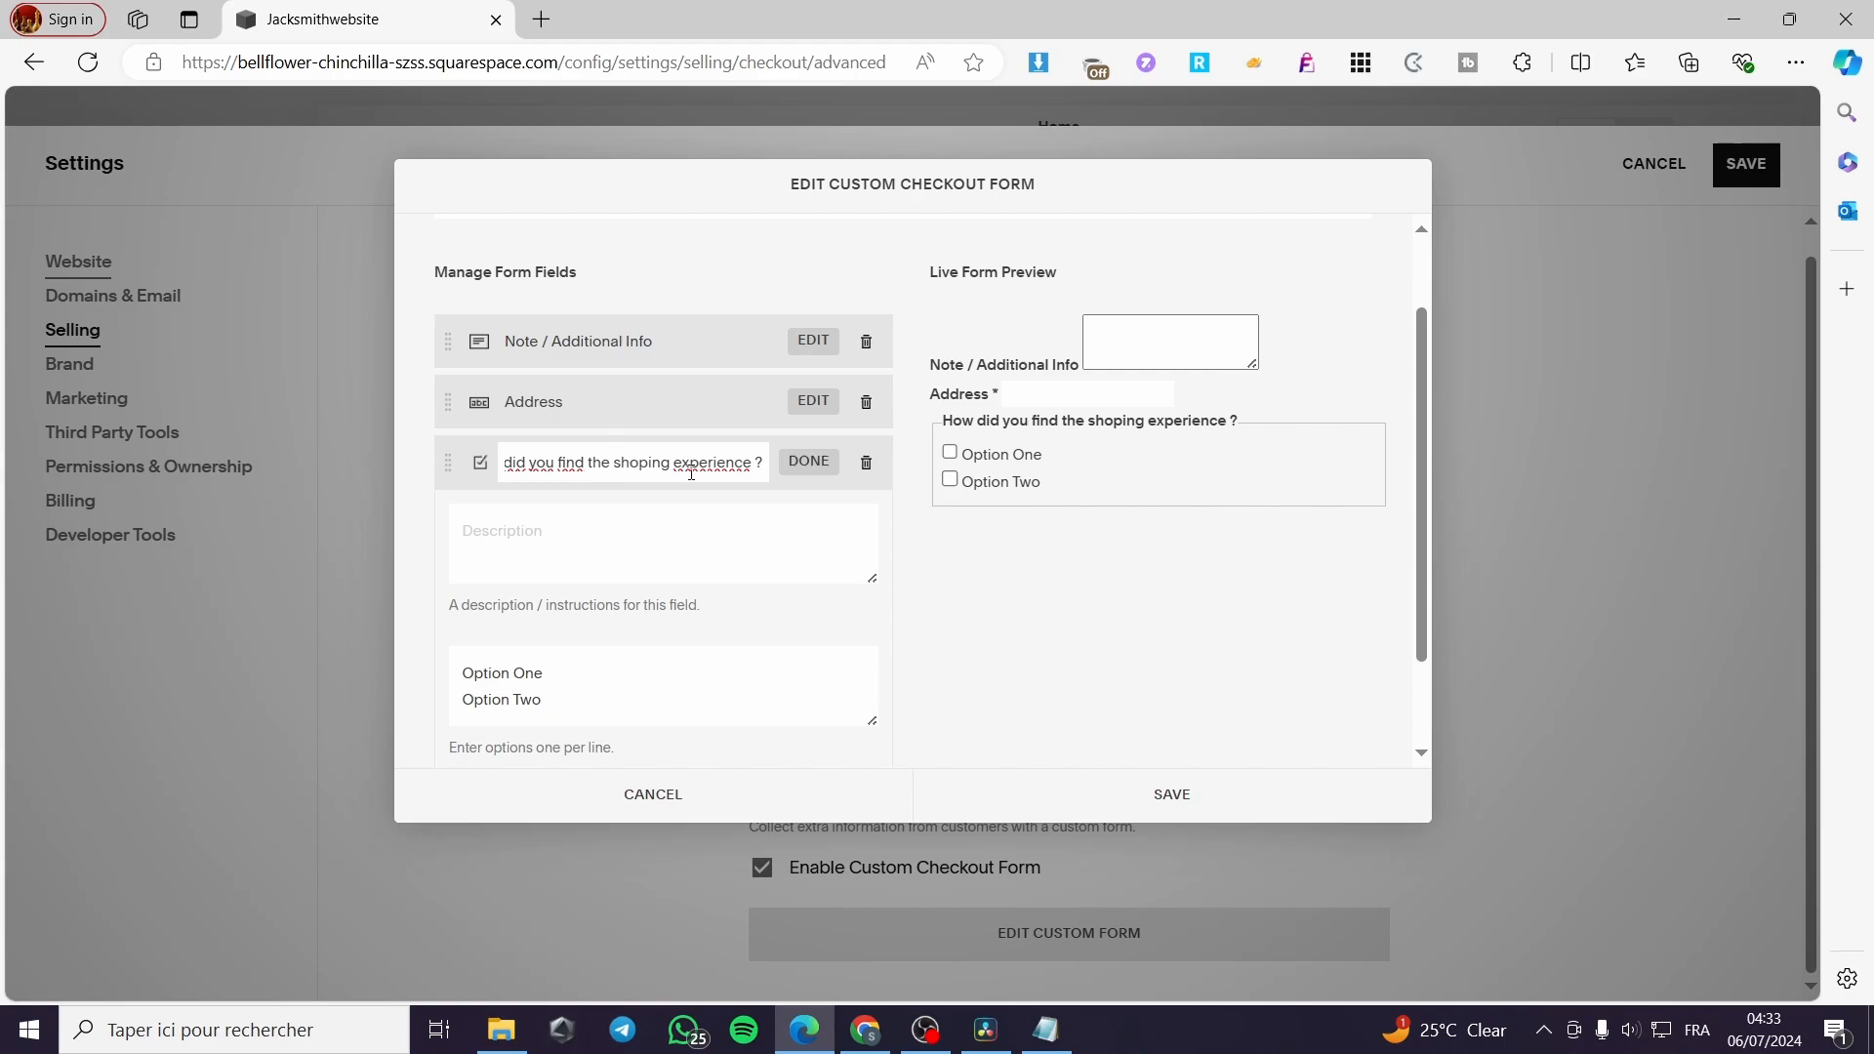
# Replace the shopping experience checkbox field's options with "Good" and "Bad" and make the field required
pyautogui.click(825, 465)
pyautogui.click(718, 564)
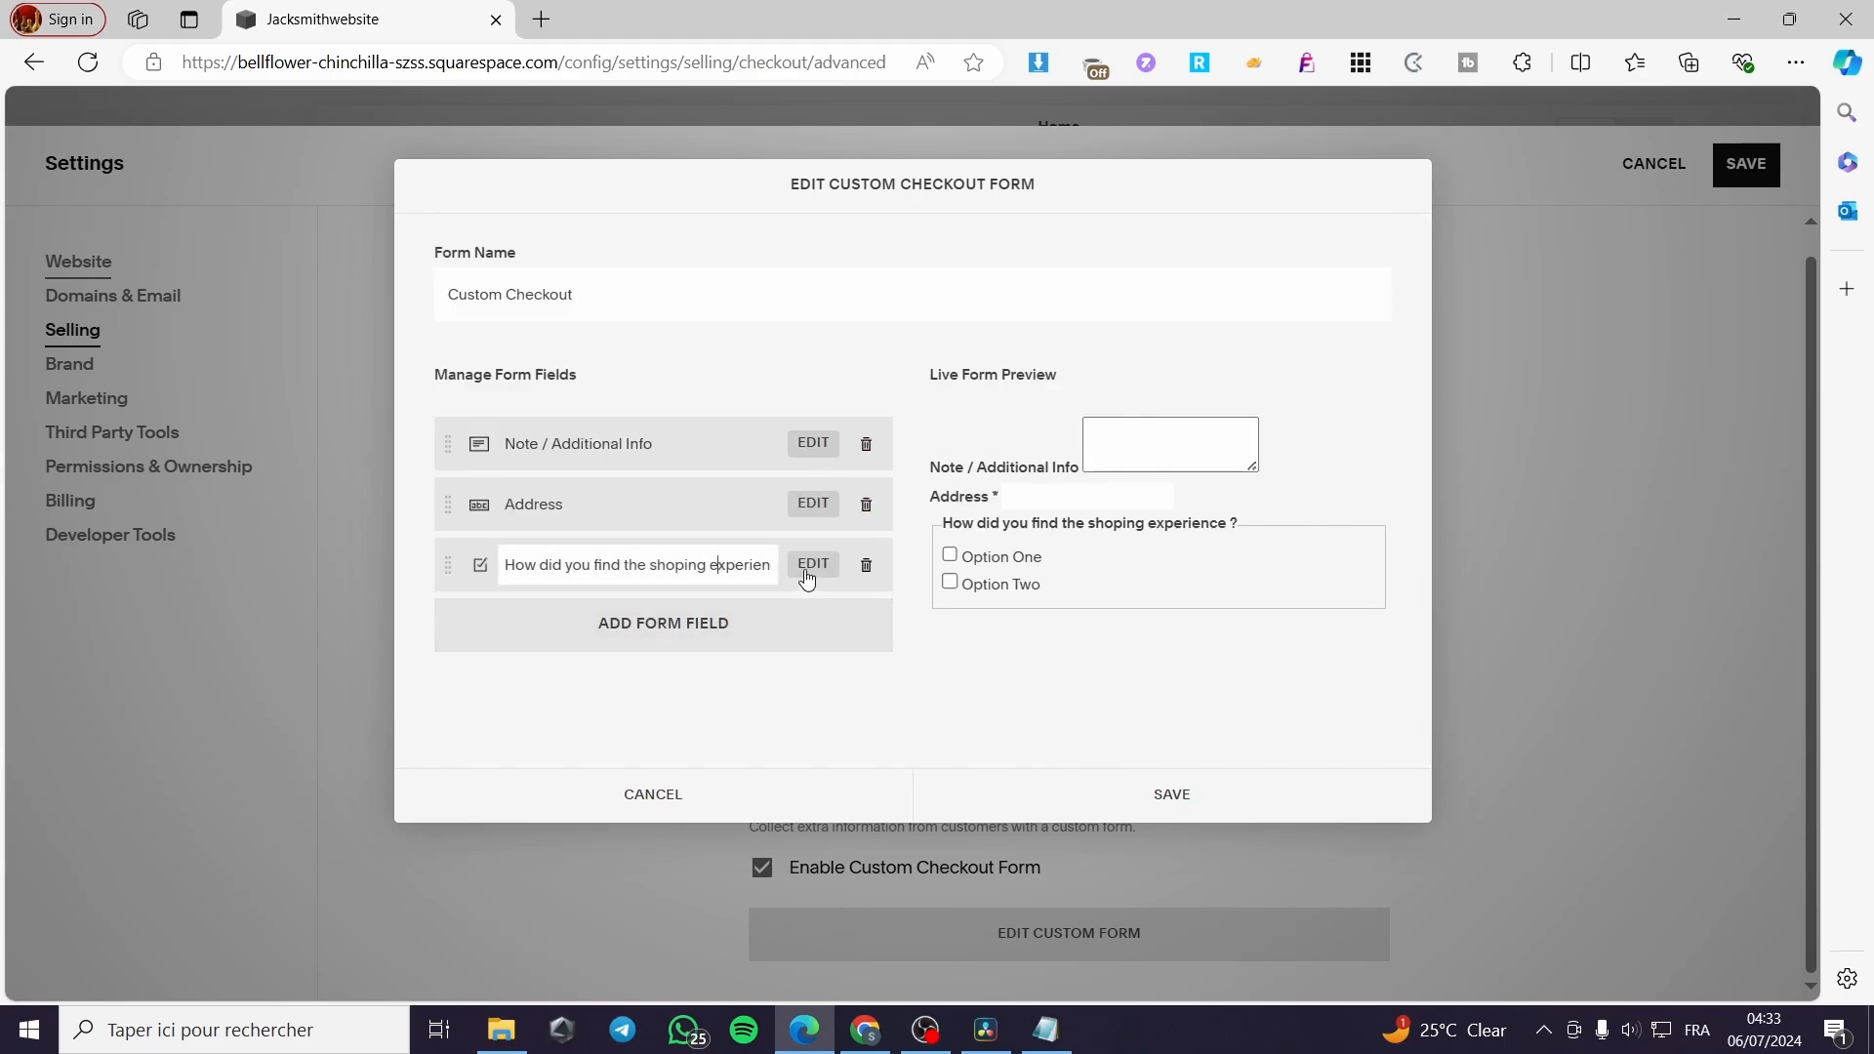
pyautogui.click(812, 564)
pyautogui.scroll(-3, 728, 619)
pyautogui.doubleClick(527, 552)
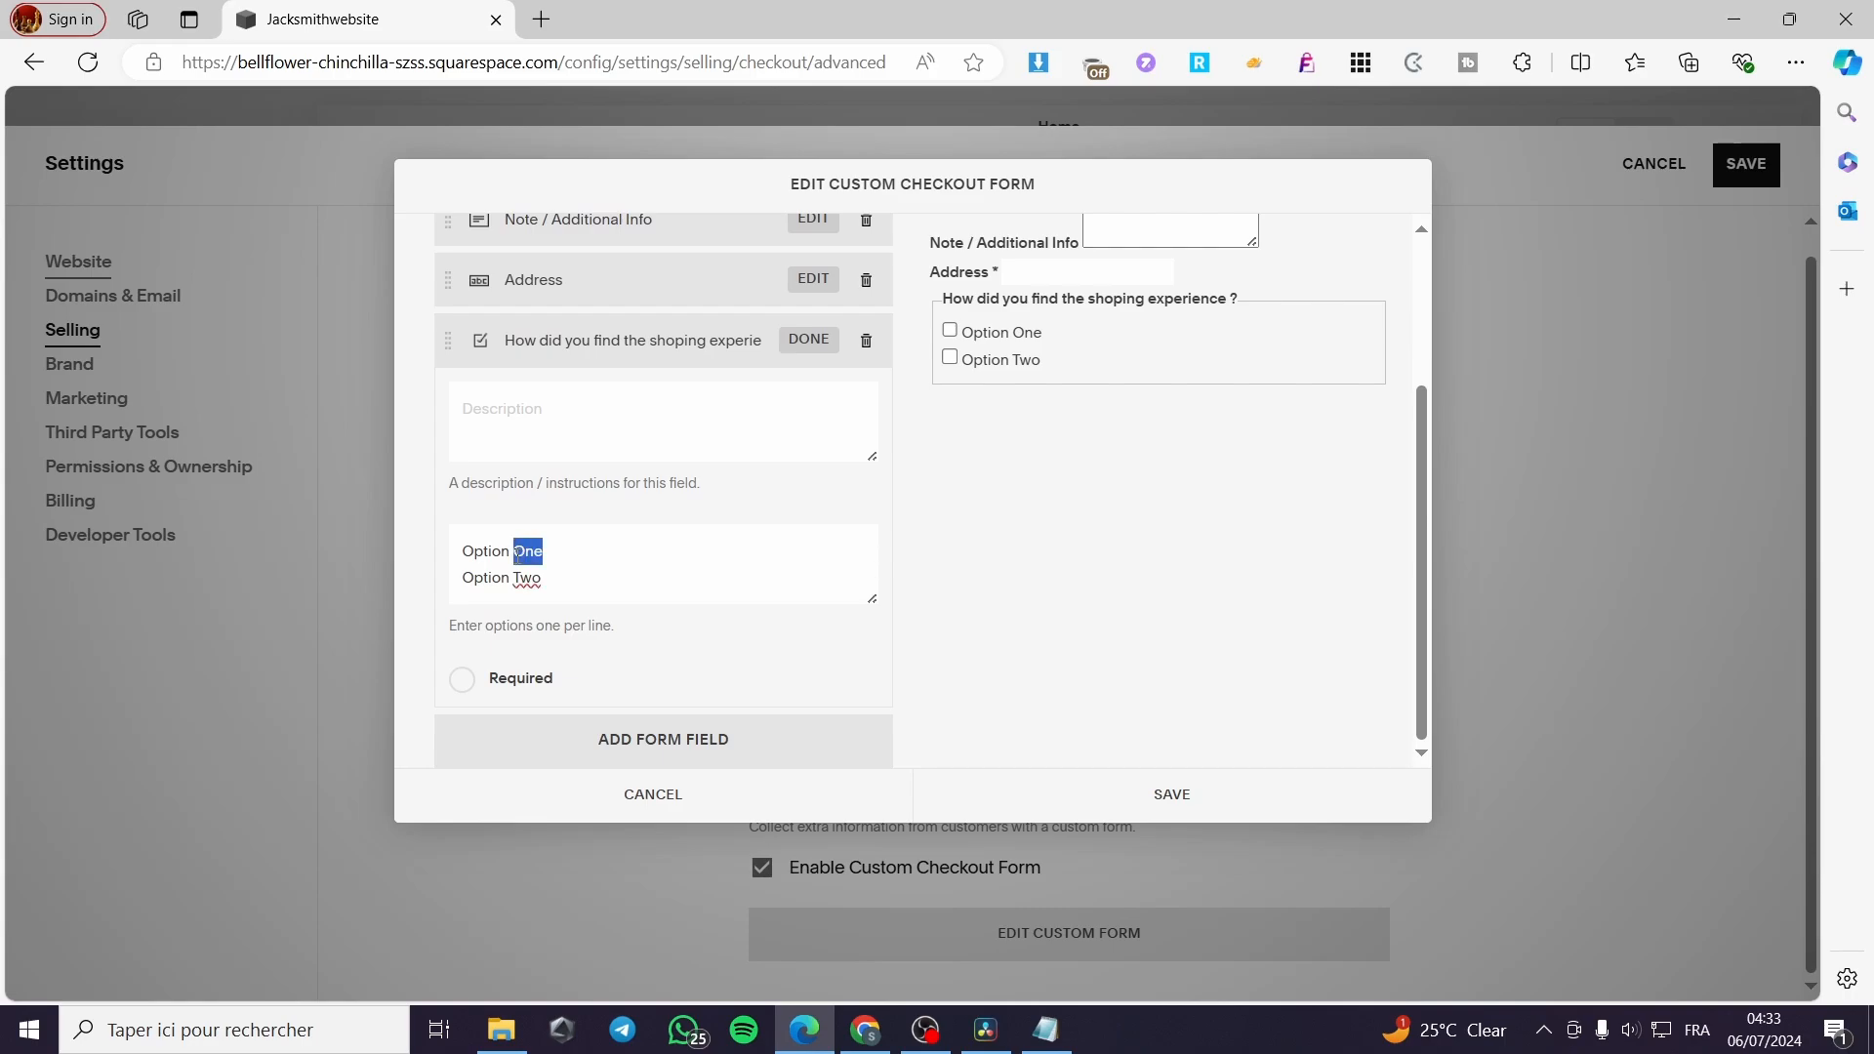
pyautogui.moveTo(517, 552); pyautogui.dragTo(465, 559)
pyautogui.write('Good')
pyautogui.moveTo(543, 578); pyautogui.dragTo(373, 571)
pyautogui.write('Bad')
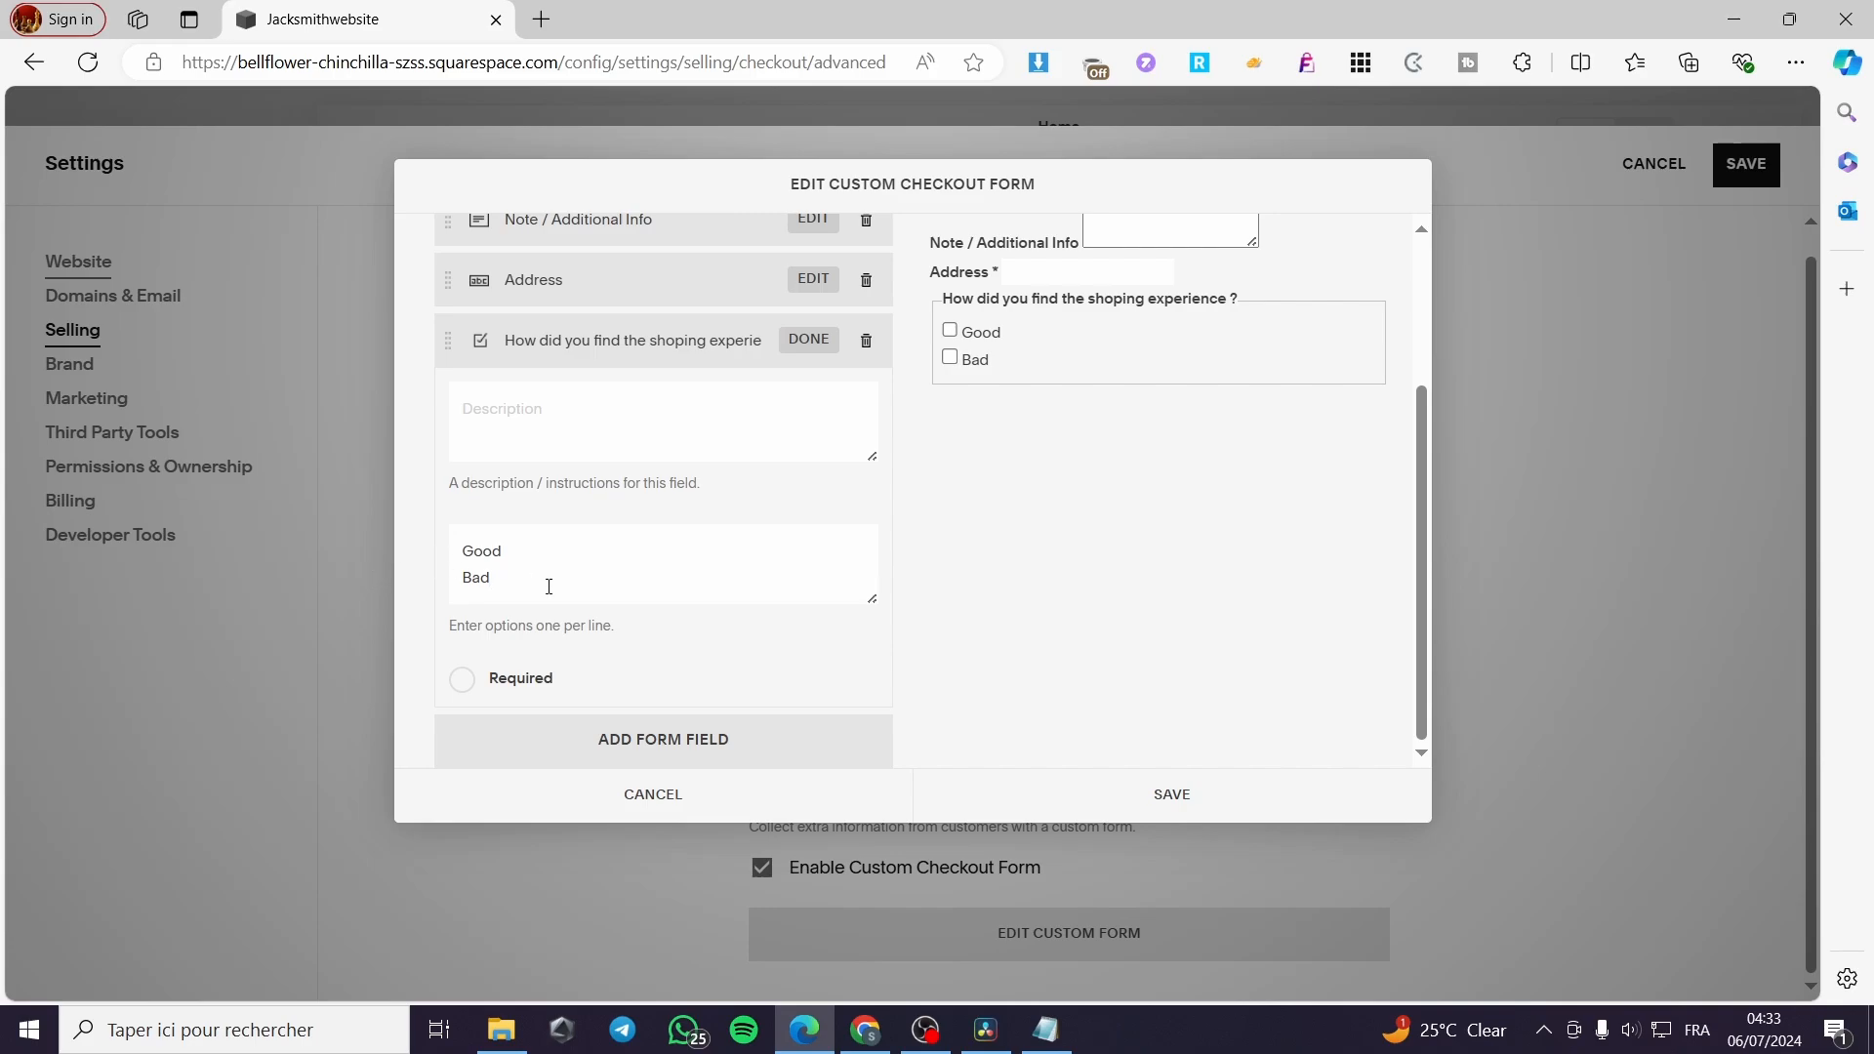
pyautogui.click(504, 685)
pyautogui.scroll(3, 908, 611)
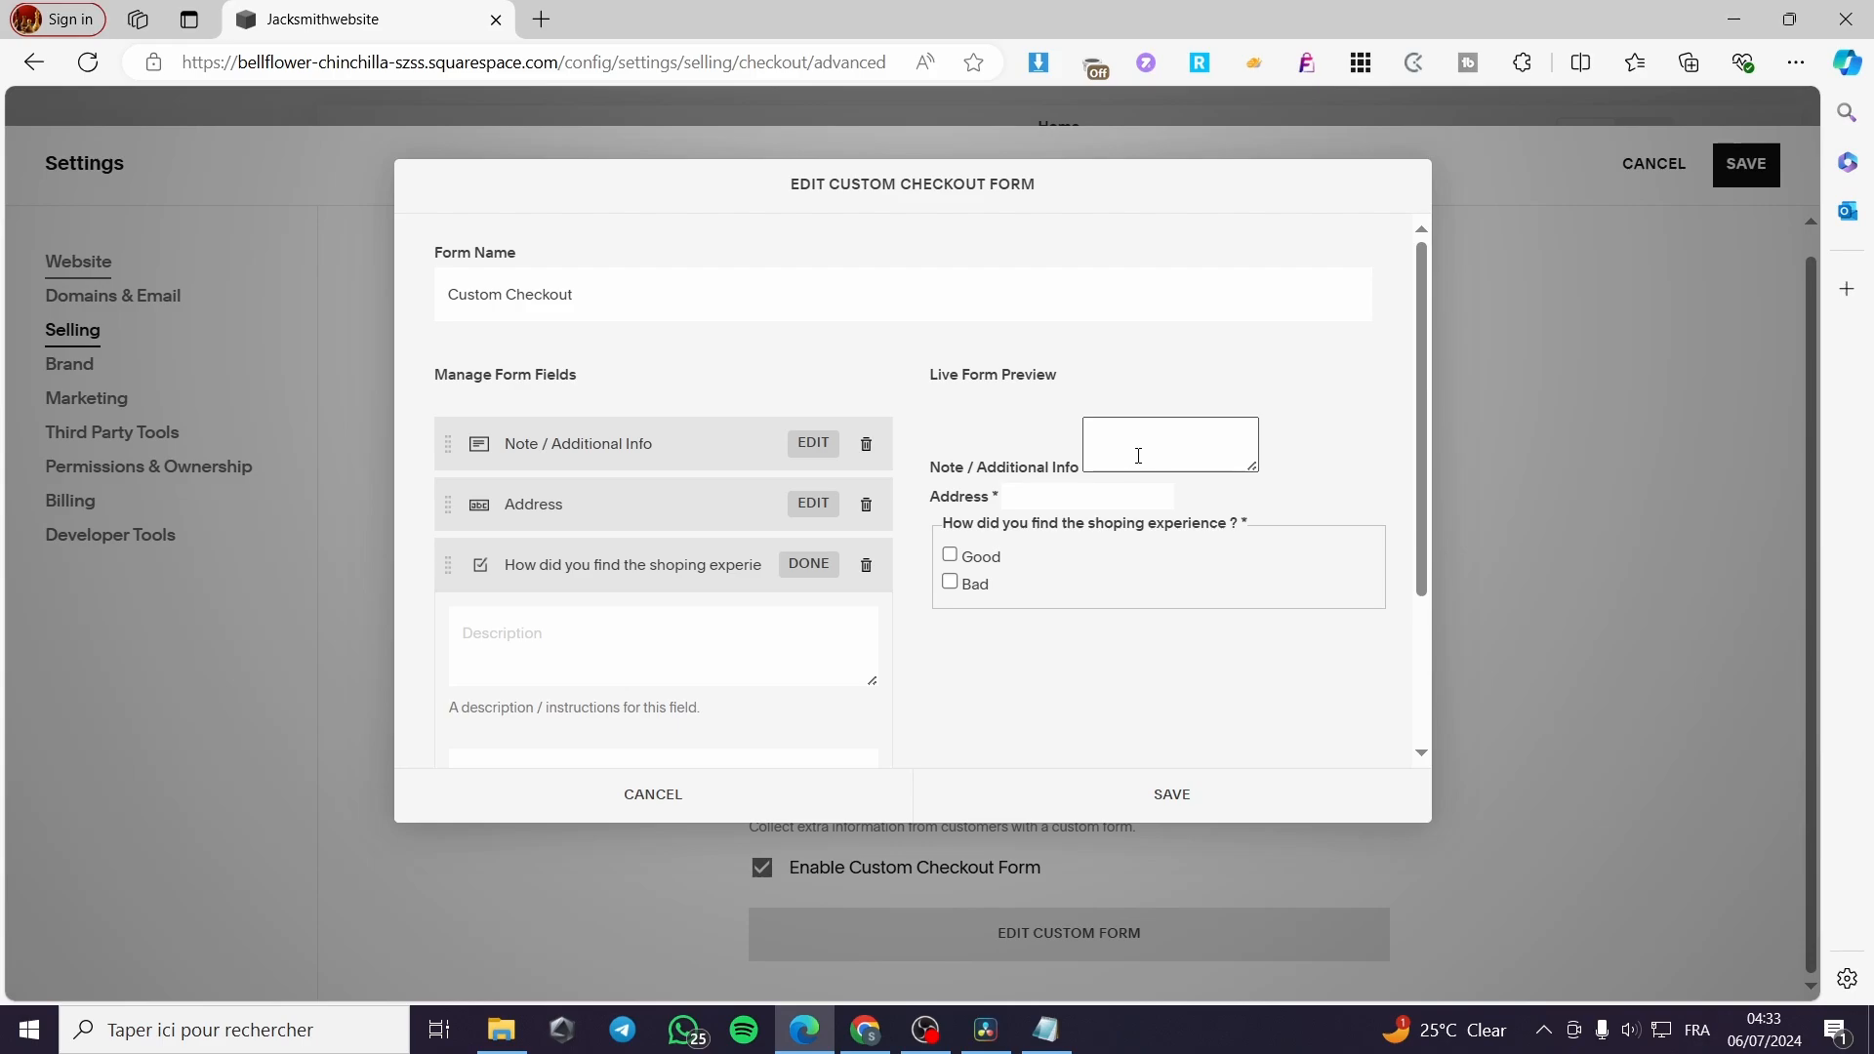
# Delete the Note / Additional Info field from the custom checkout form and save the form
pyautogui.click(868, 447)
pyautogui.click(963, 506)
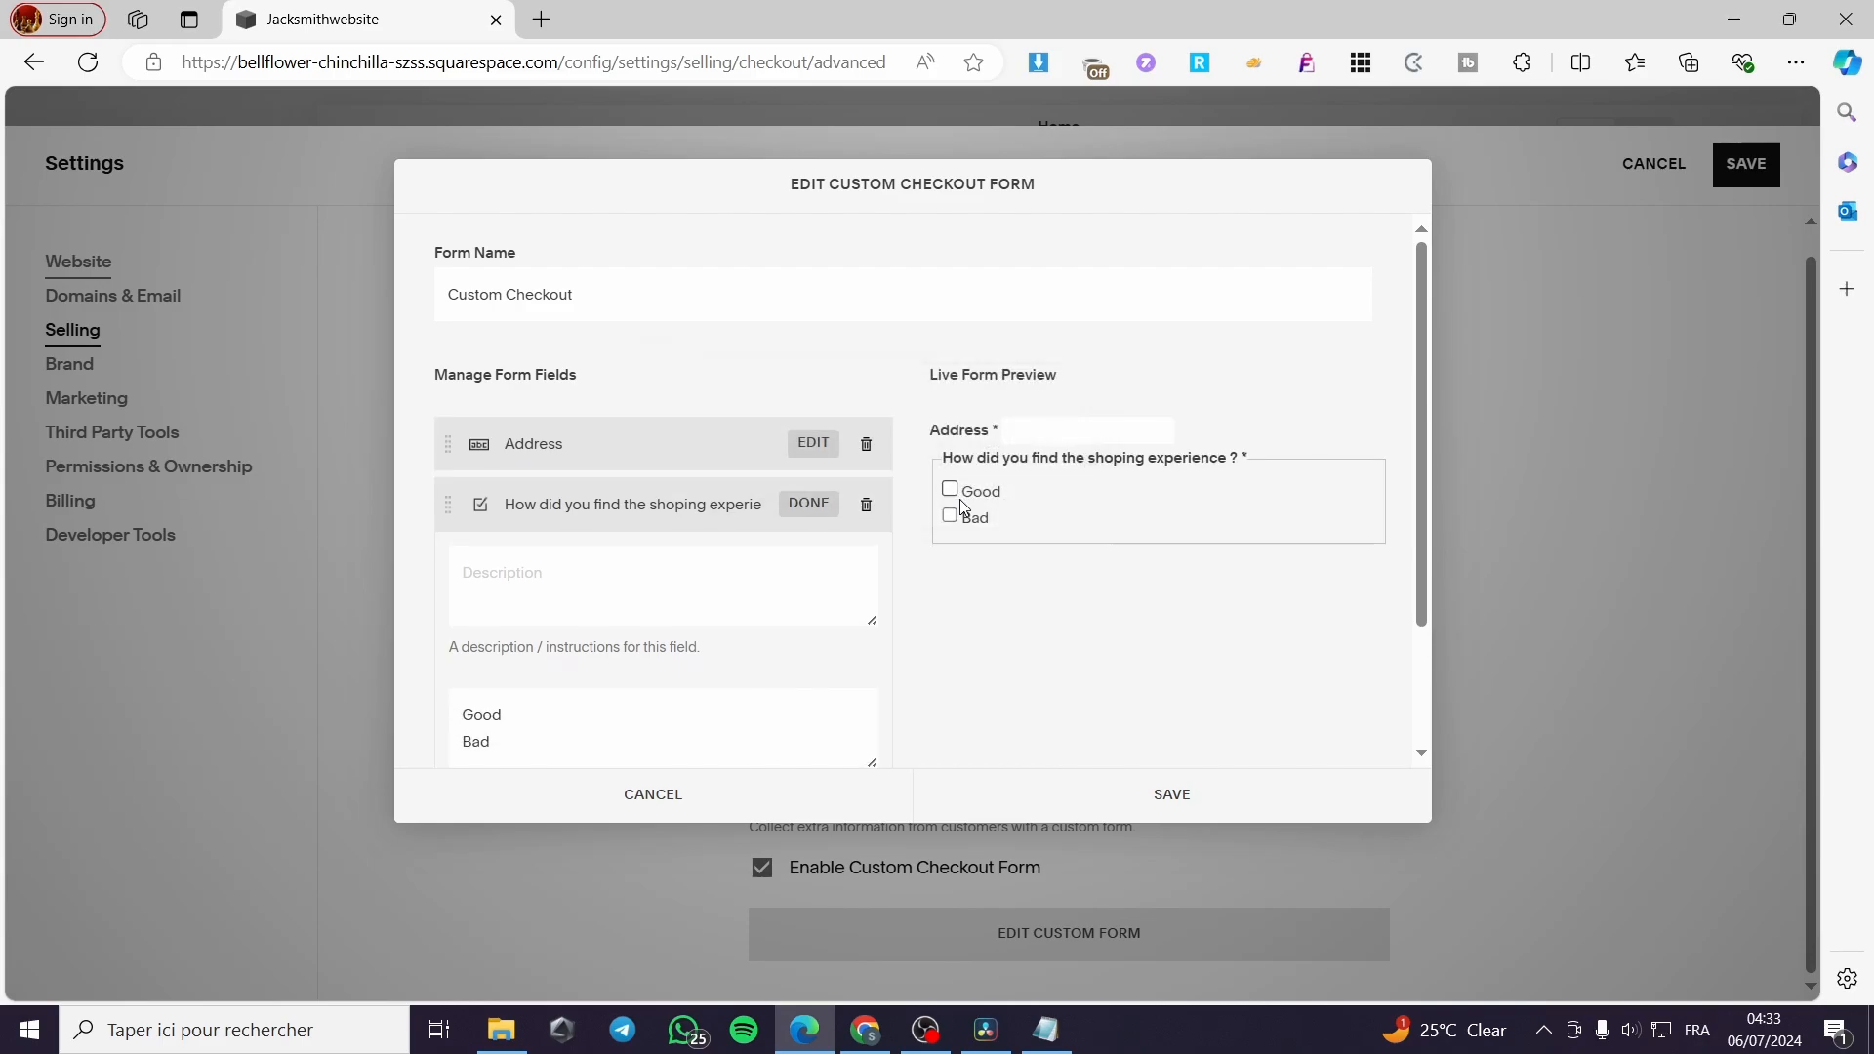
pyautogui.scroll(-2, 1064, 666)
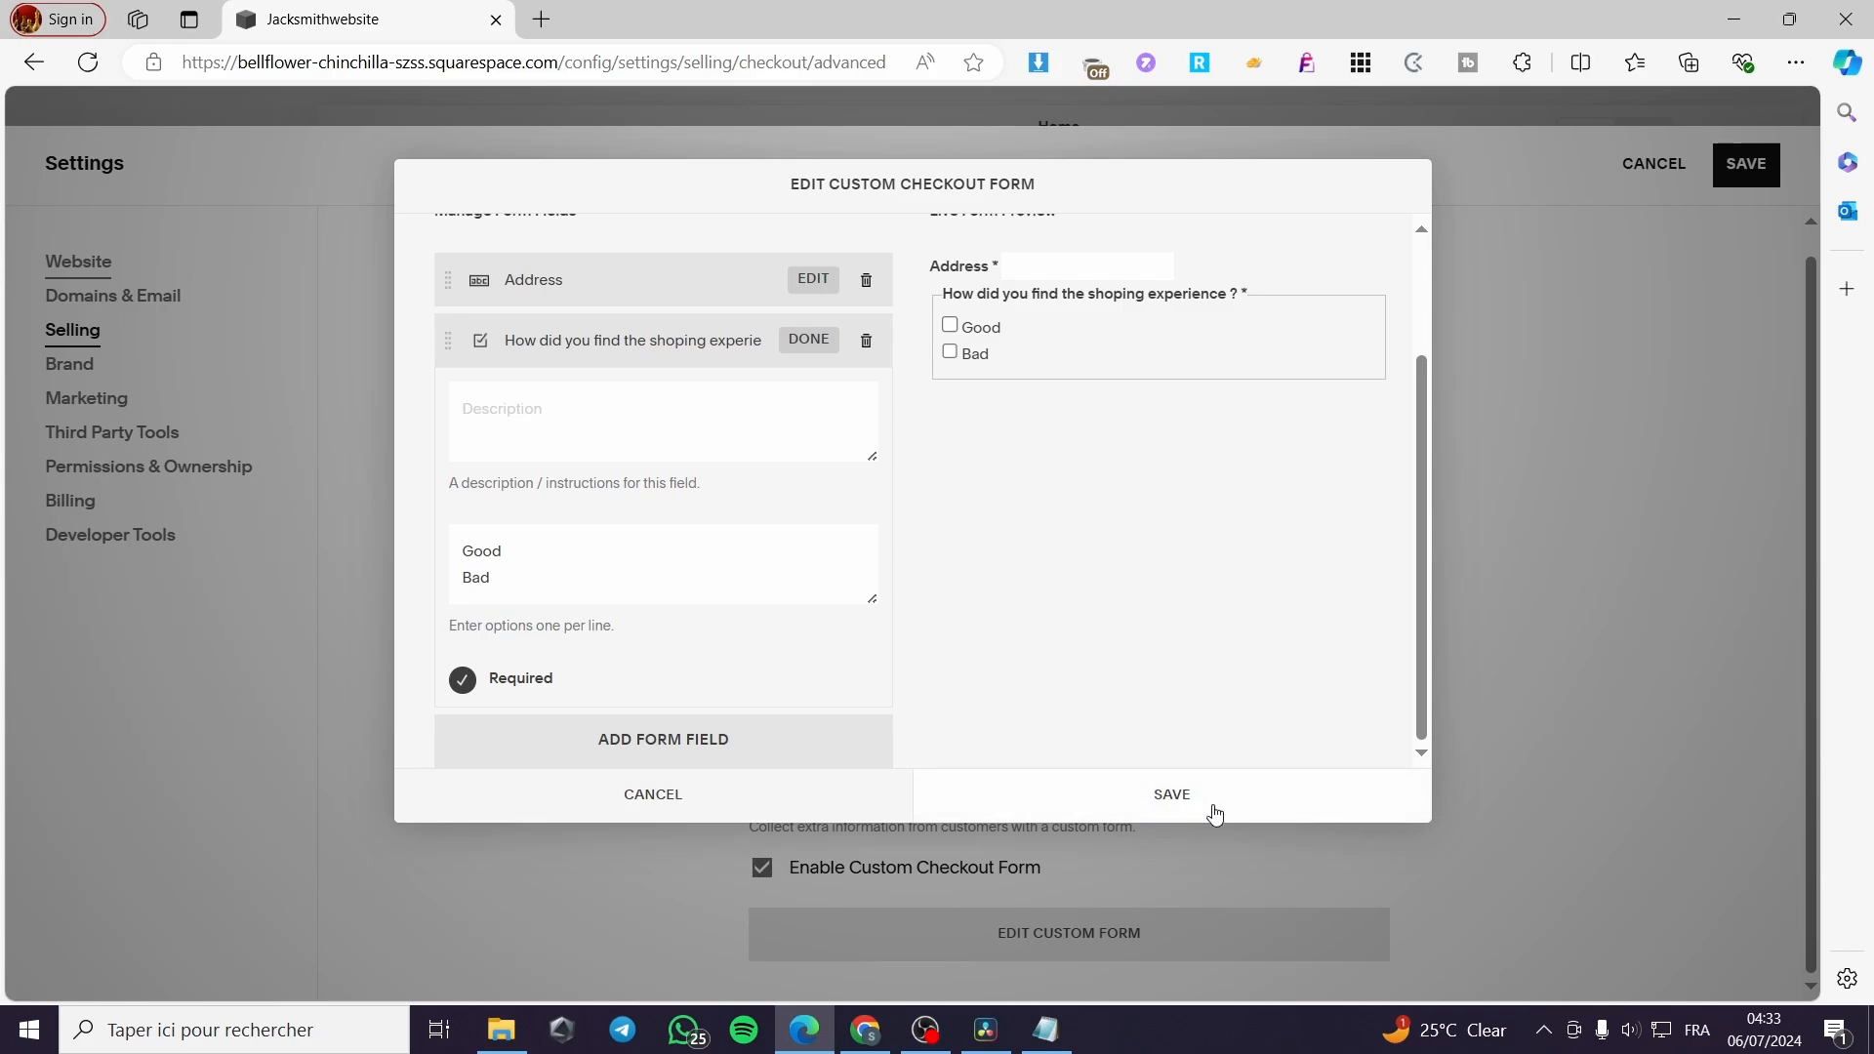
pyautogui.click(1159, 813)
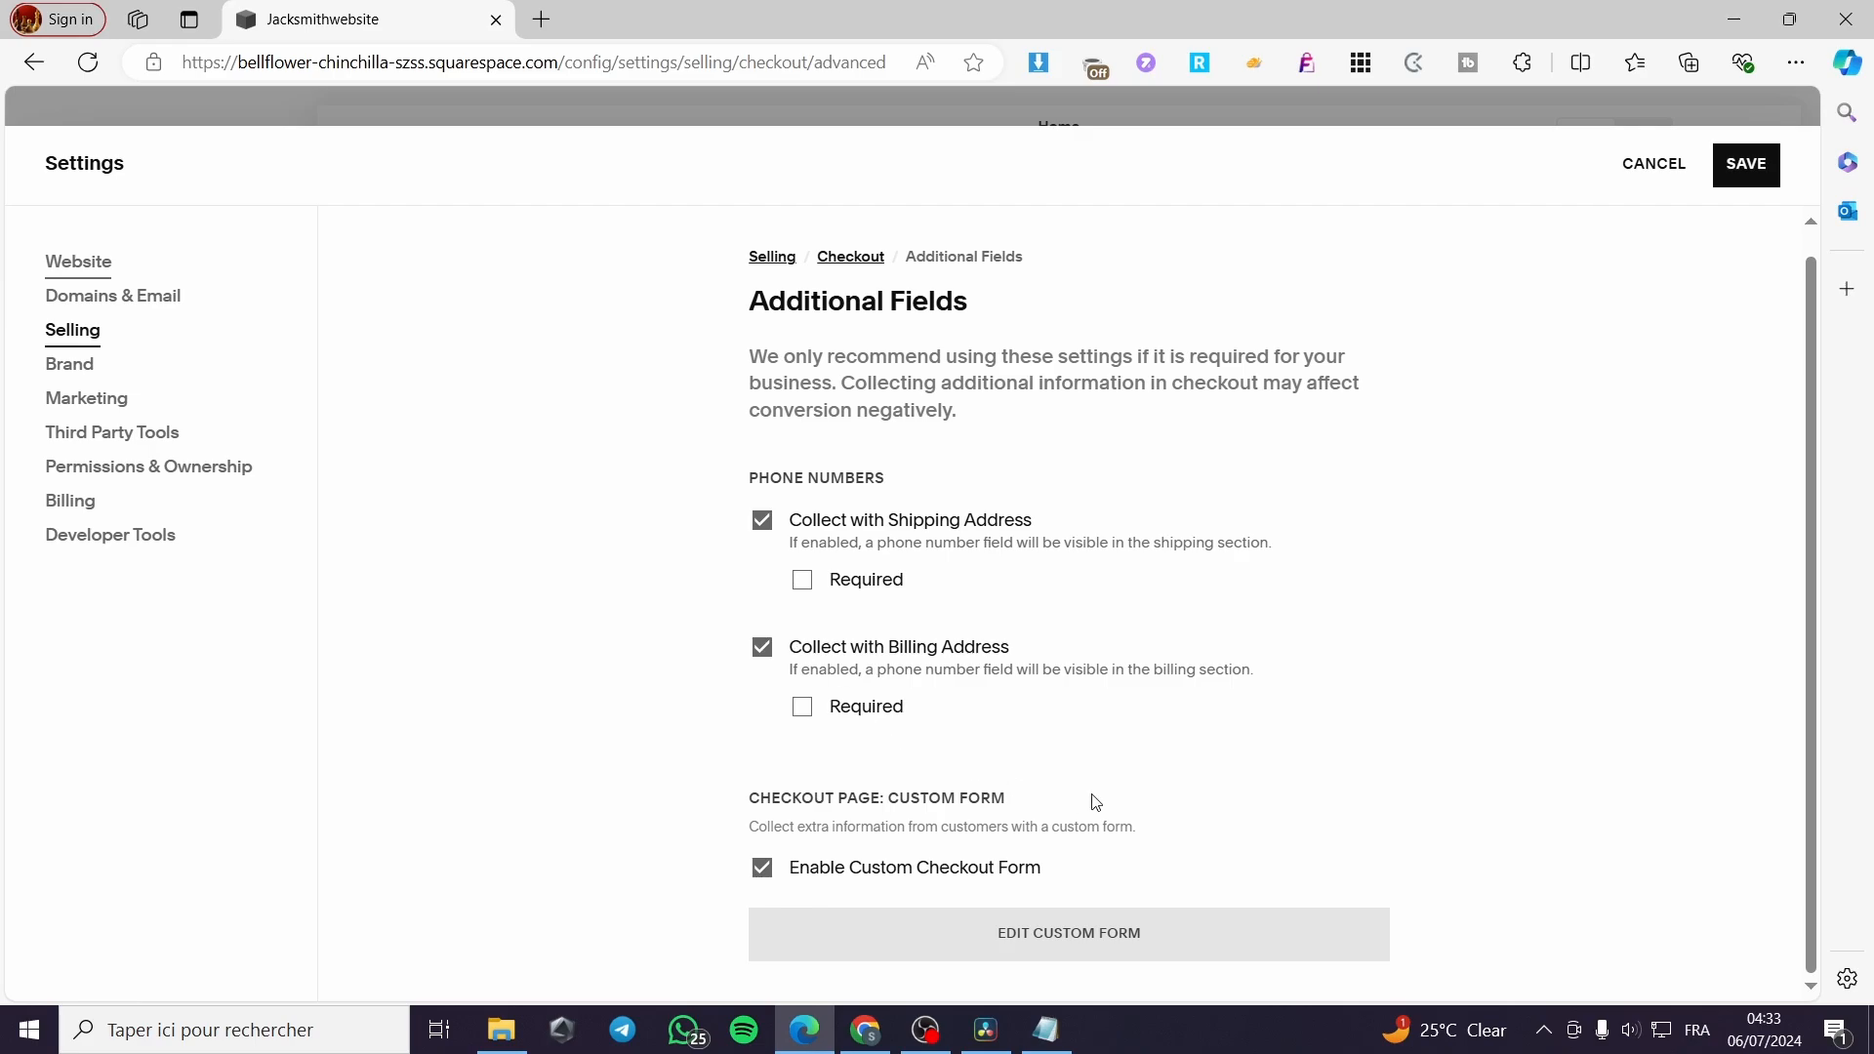
# Leave the Additional Fields page without saving and open Checkout page customization from the Checkout settings
pyautogui.click(73, 332)
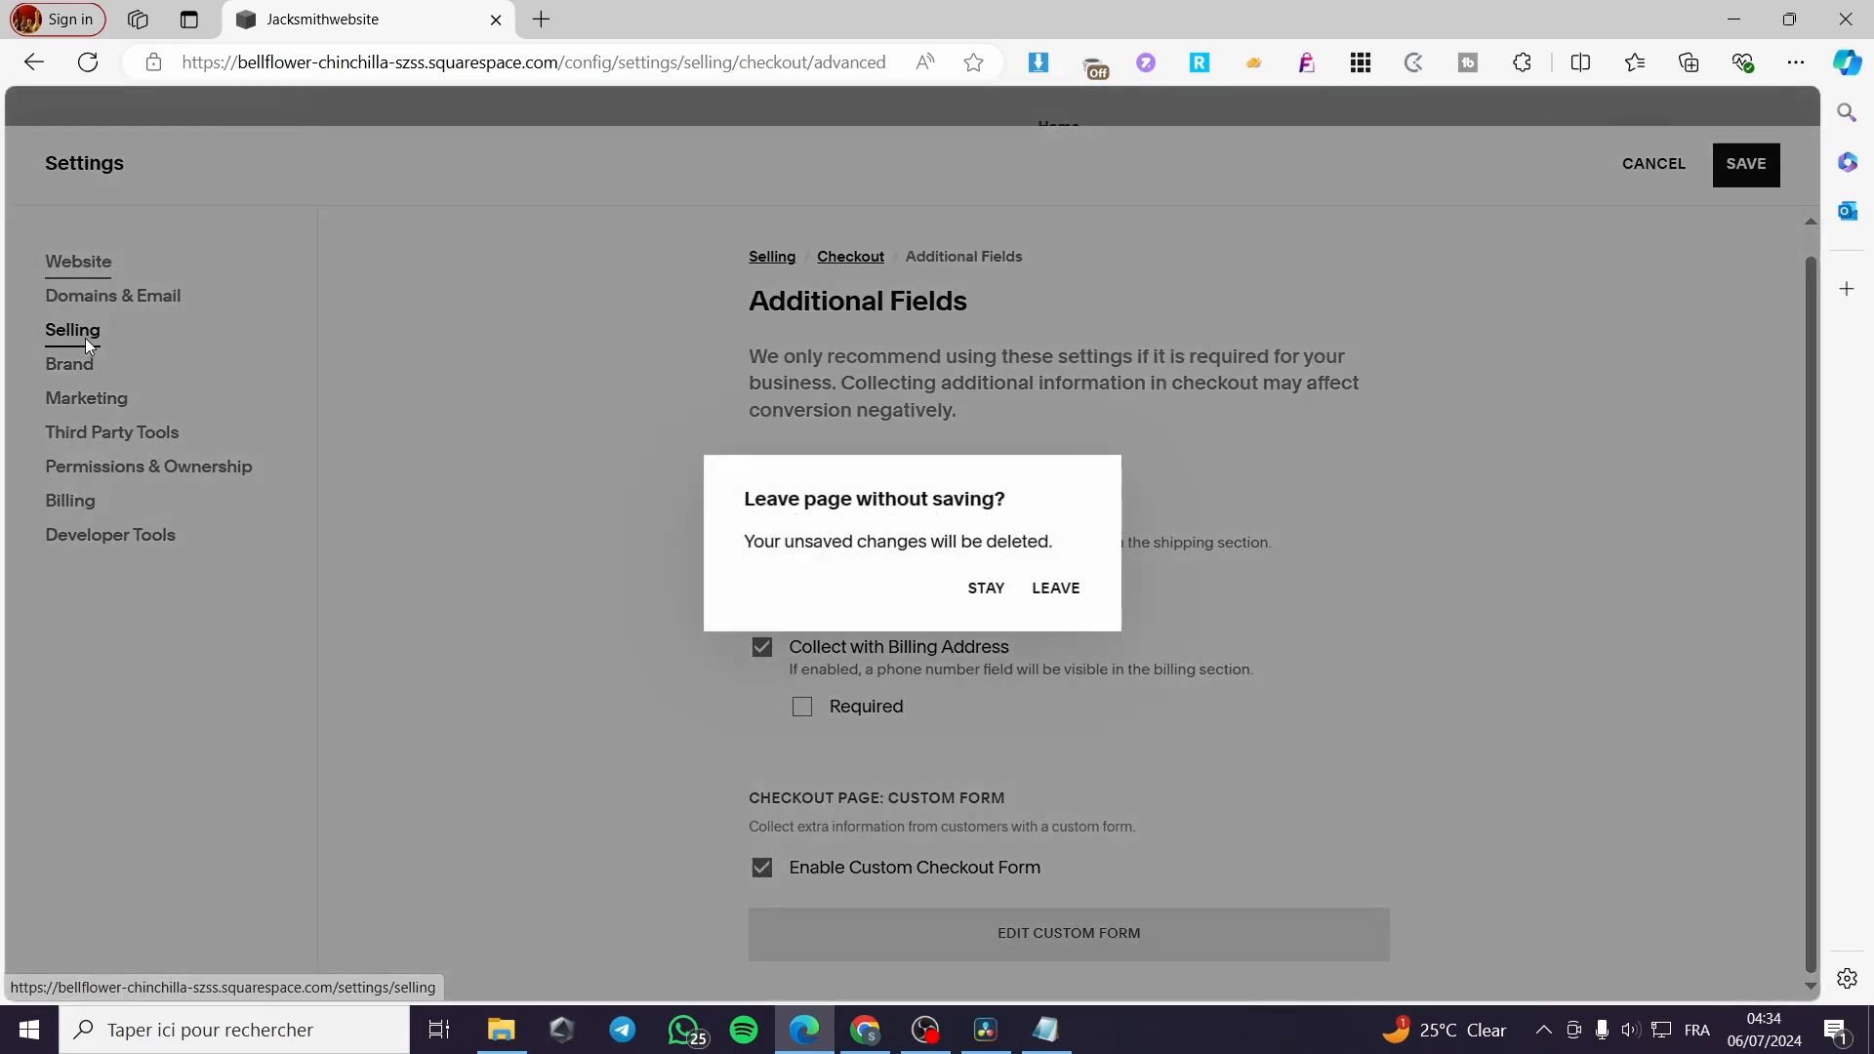
pyautogui.click(1054, 598)
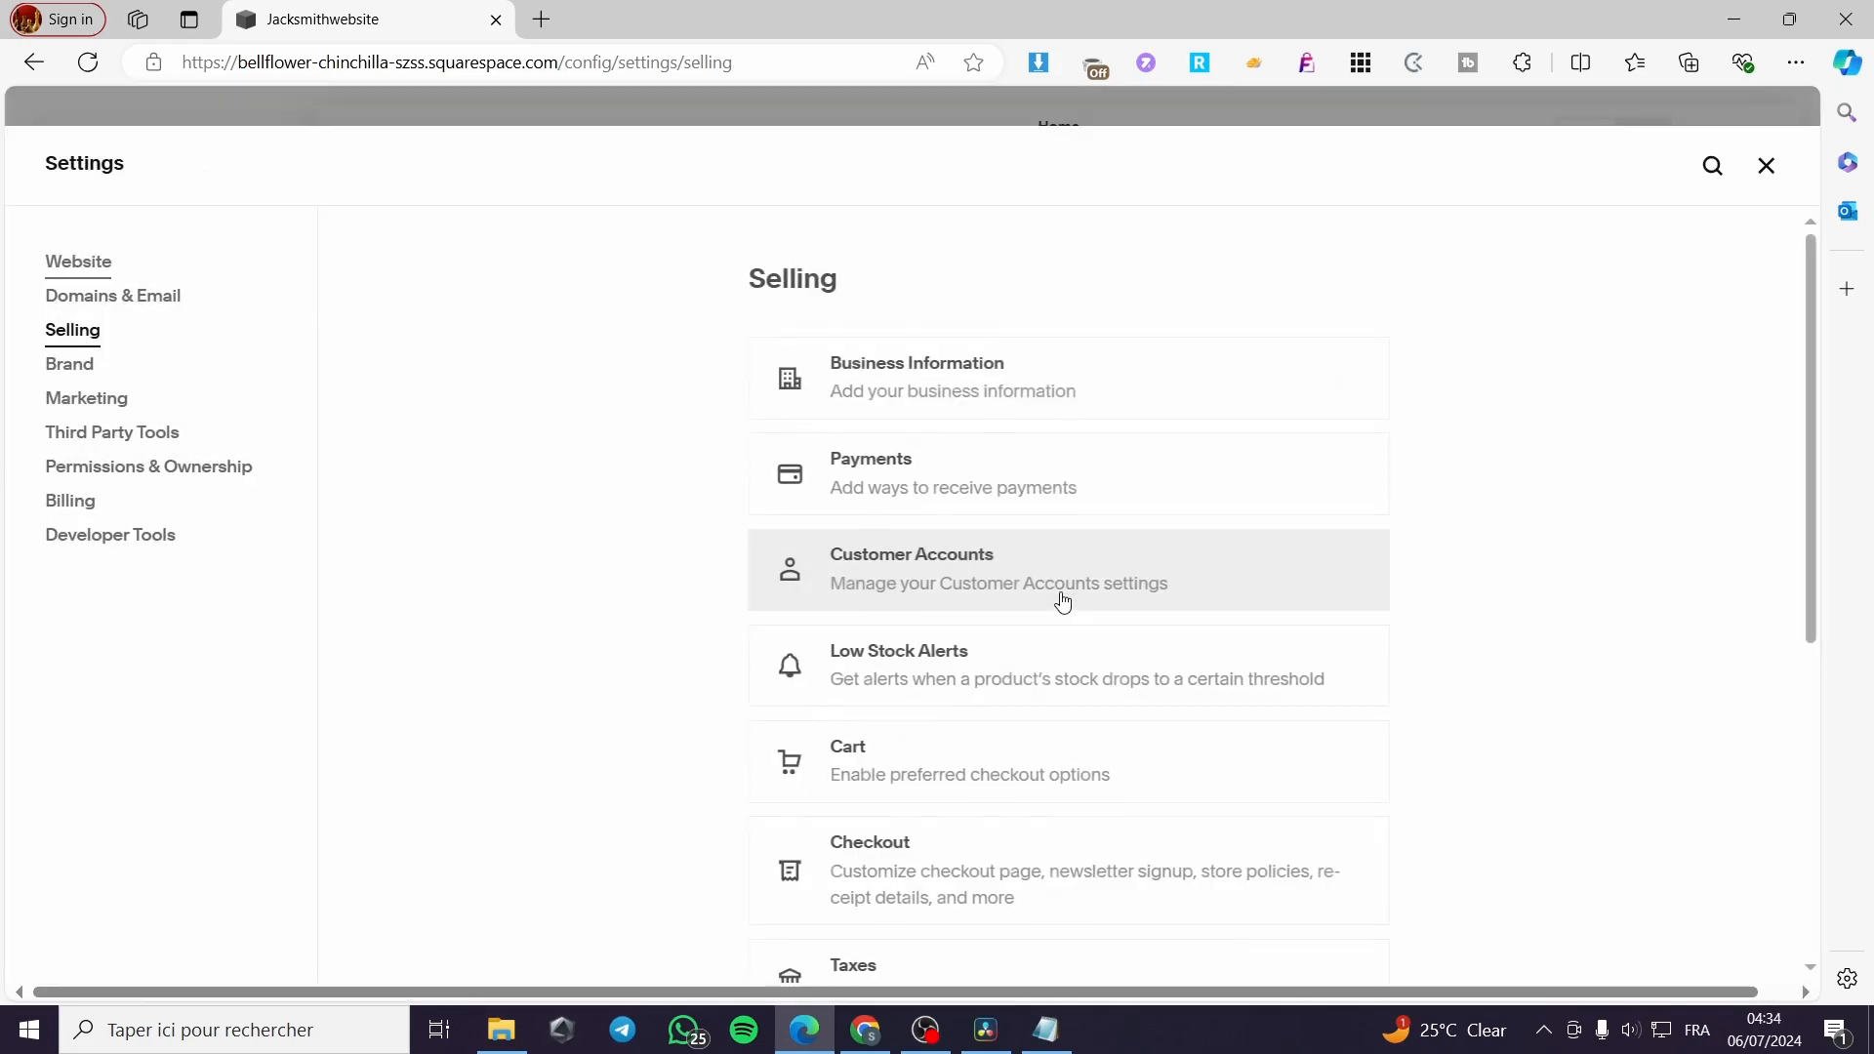
pyautogui.scroll(-6, 1196, 749)
pyautogui.scroll(3, 1046, 628)
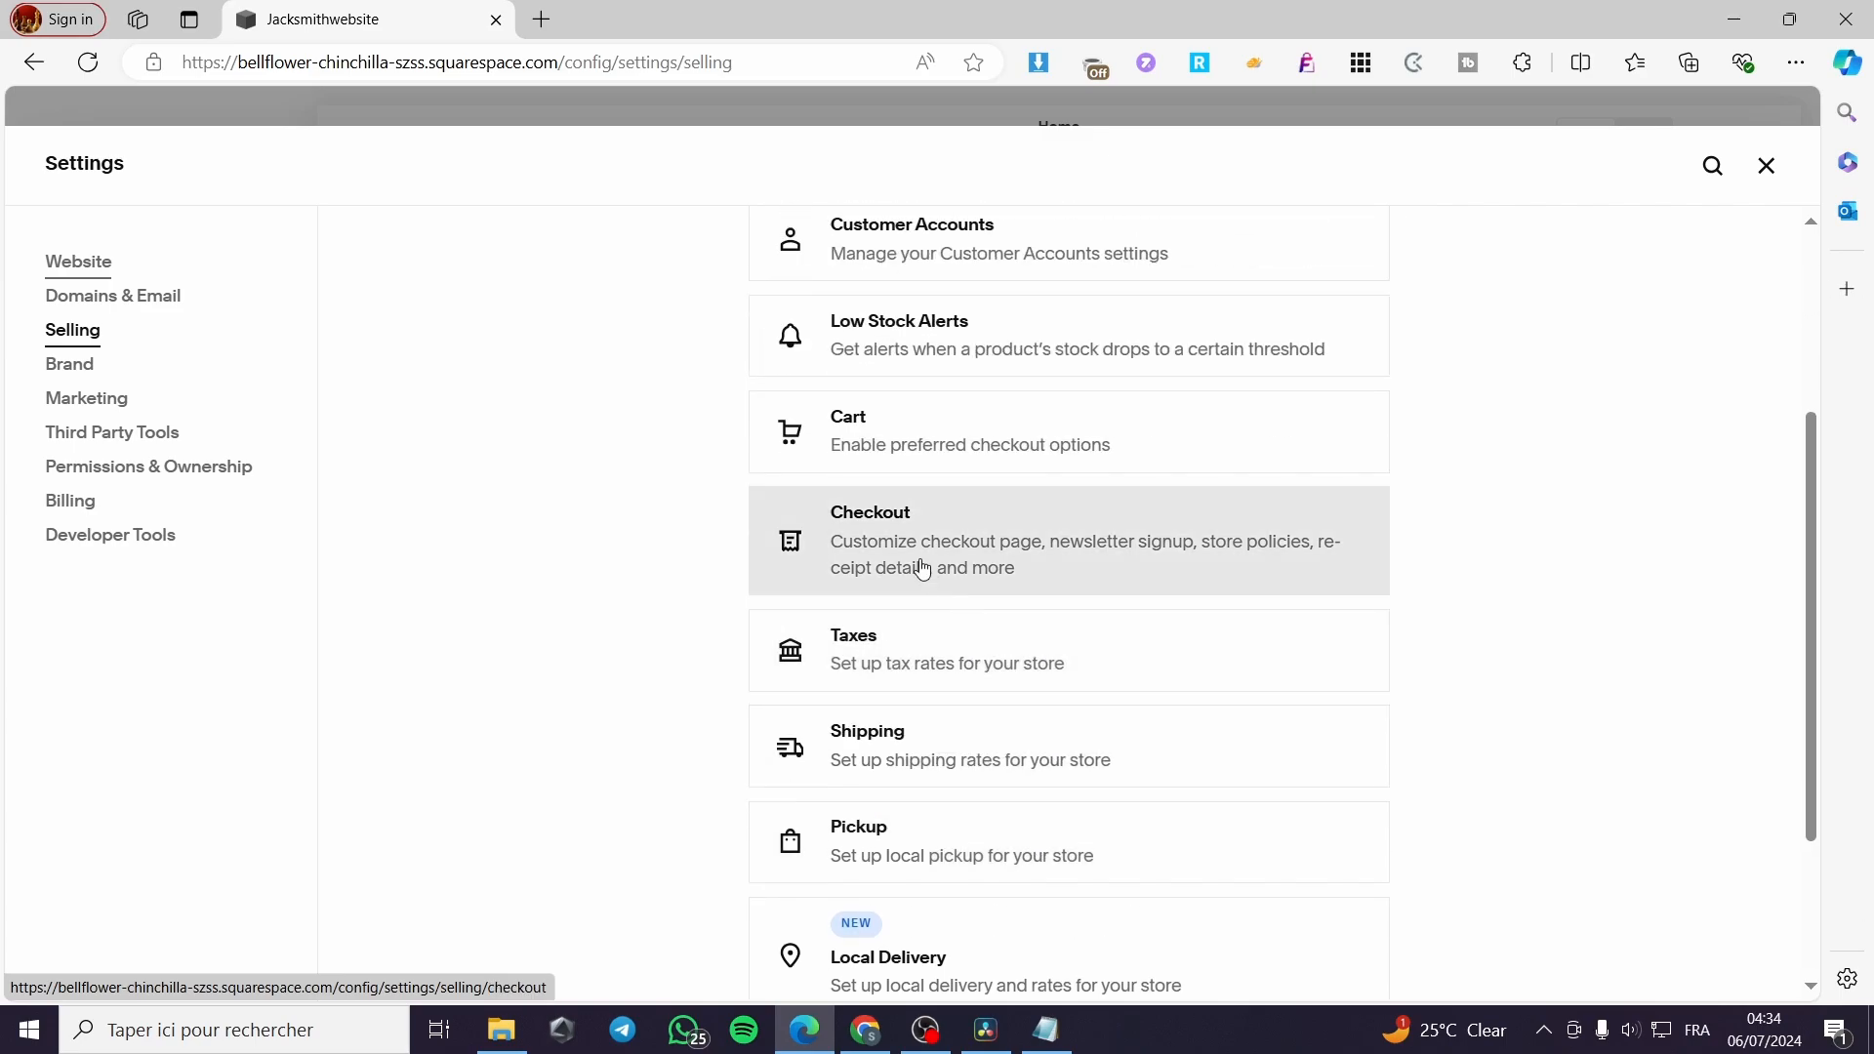
pyautogui.click(925, 547)
pyautogui.scroll(-10, 1435, 611)
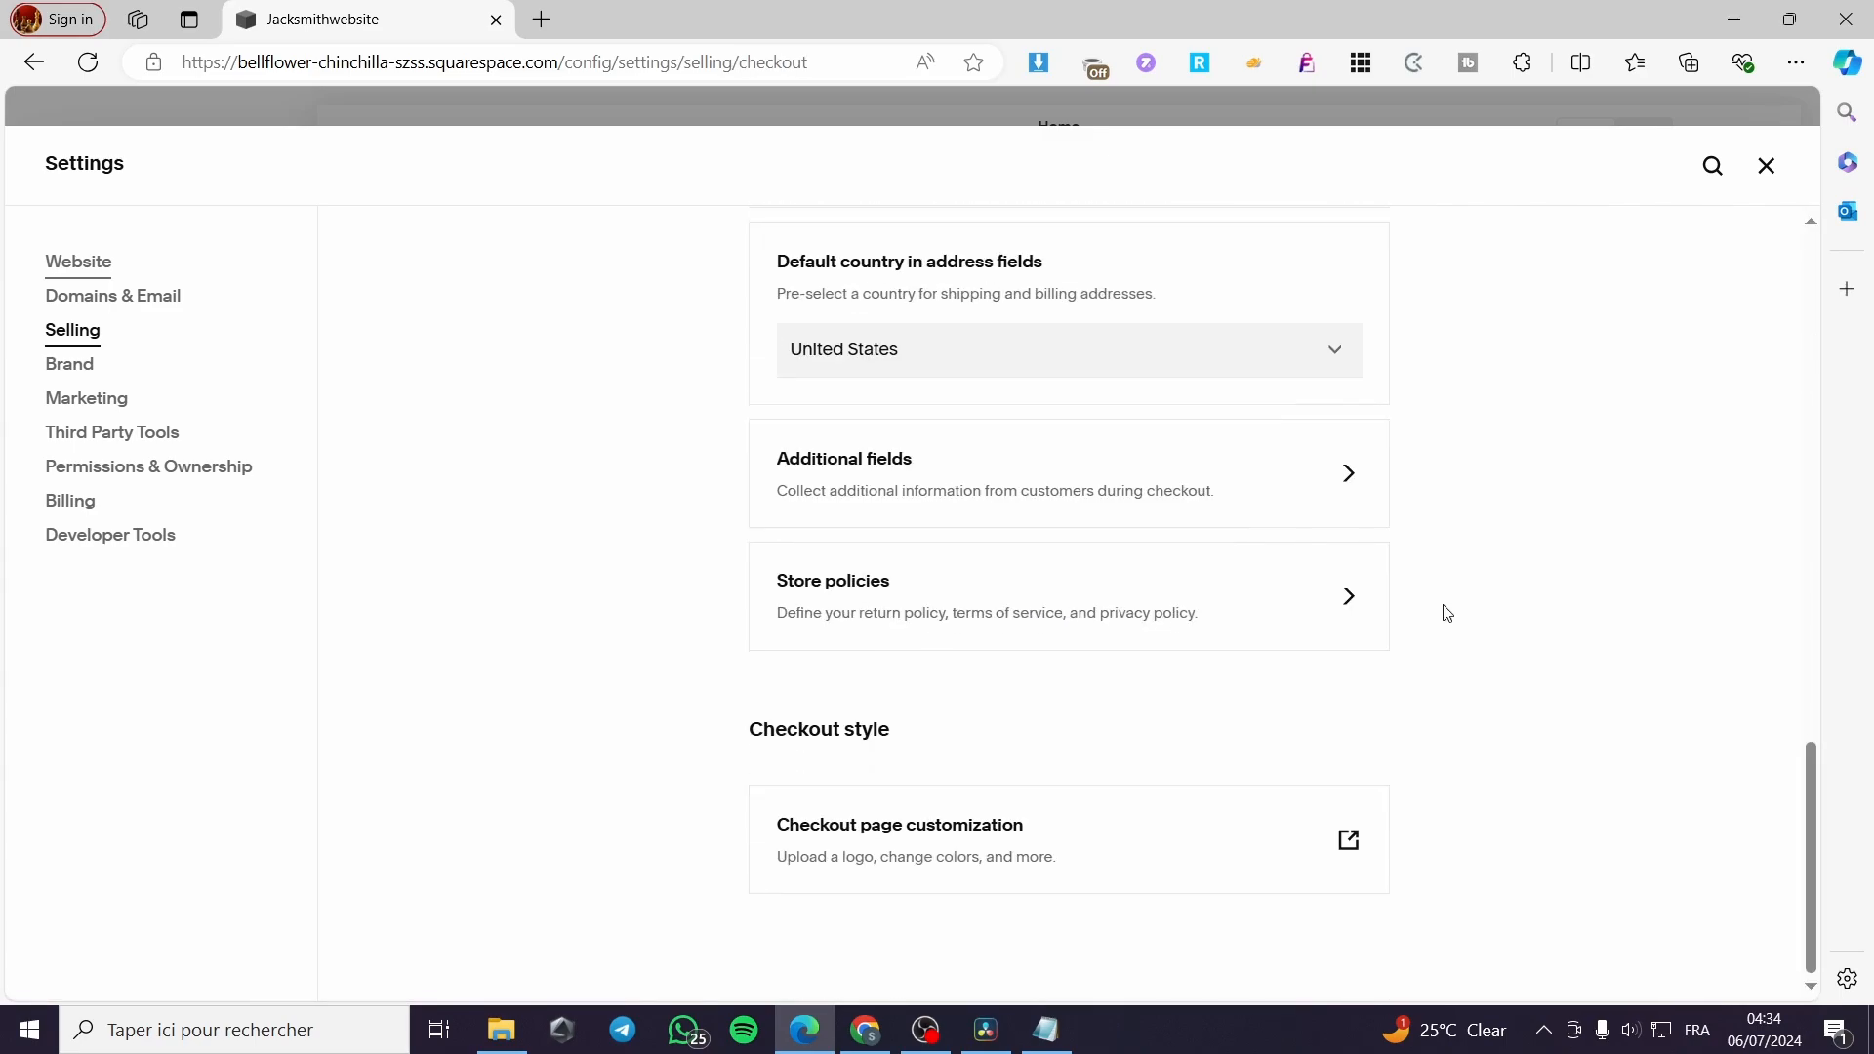
pyautogui.click(1353, 845)
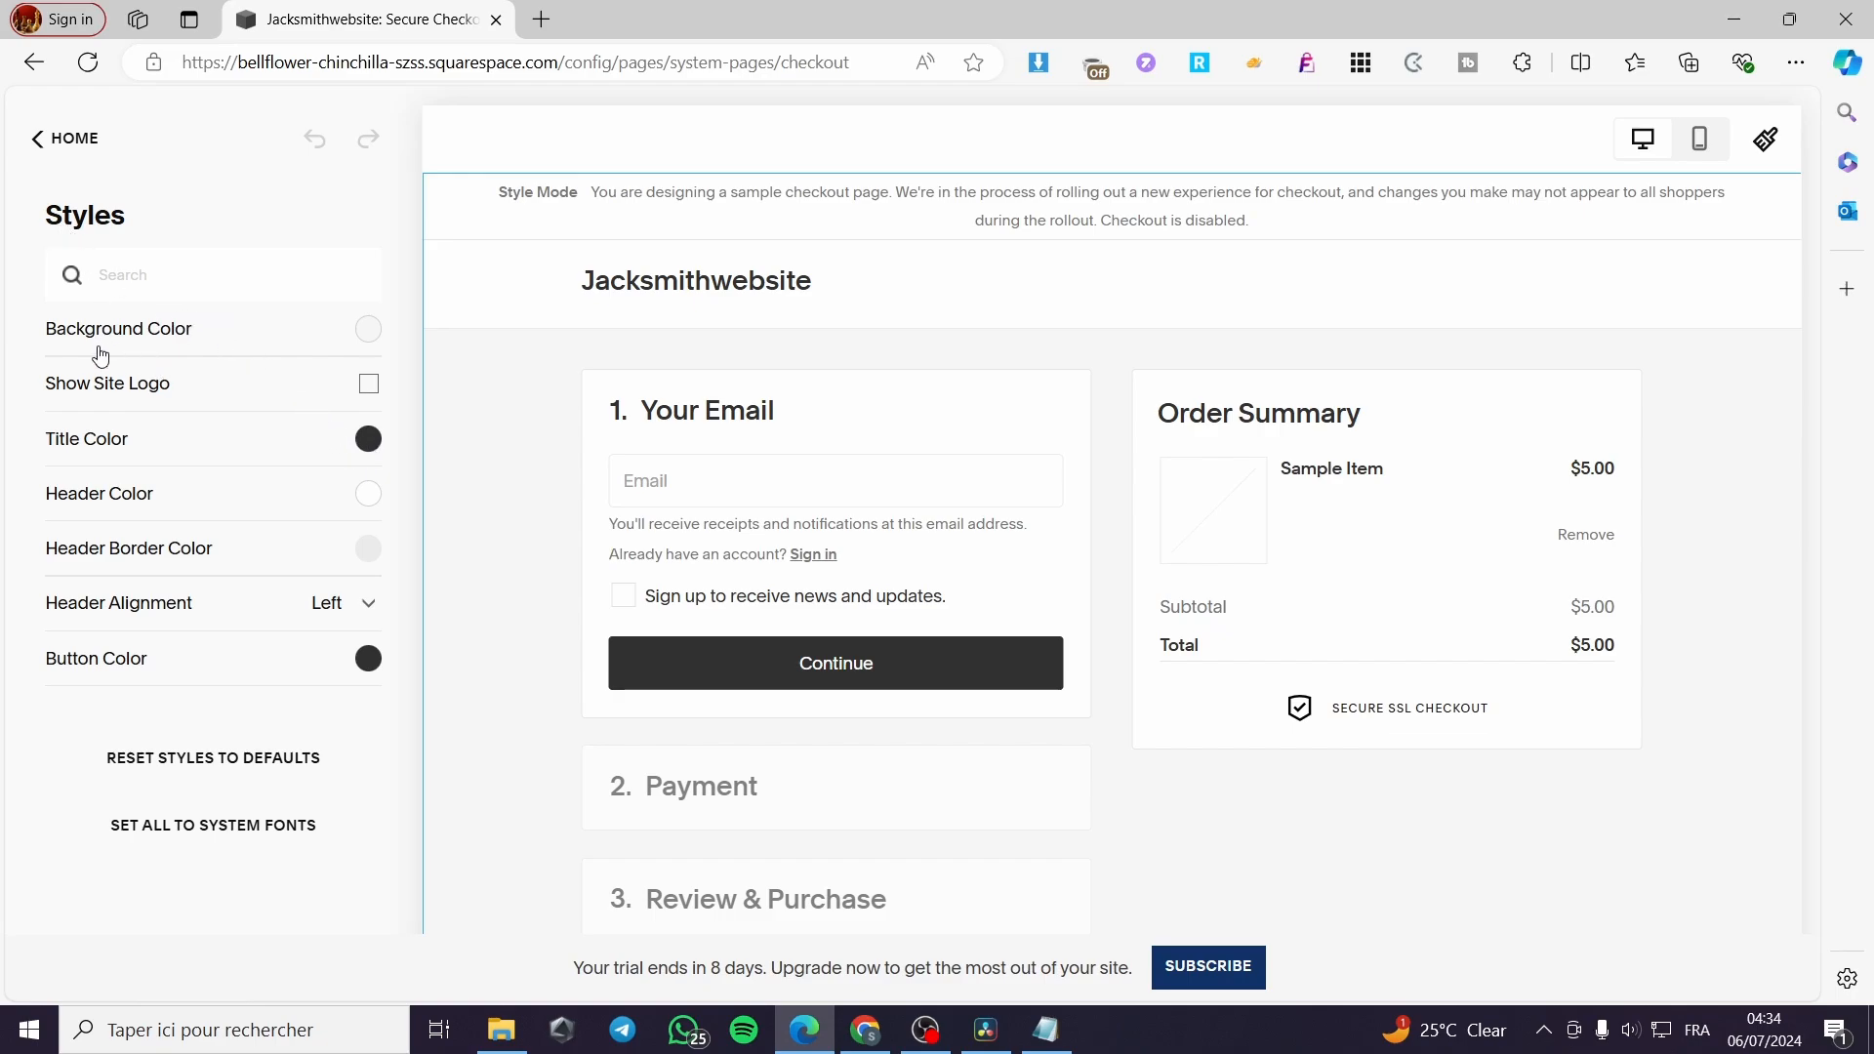
# Set the checkout page's background color to a light periwinkle blue and turn on Show Site Logo
pyautogui.click(369, 330)
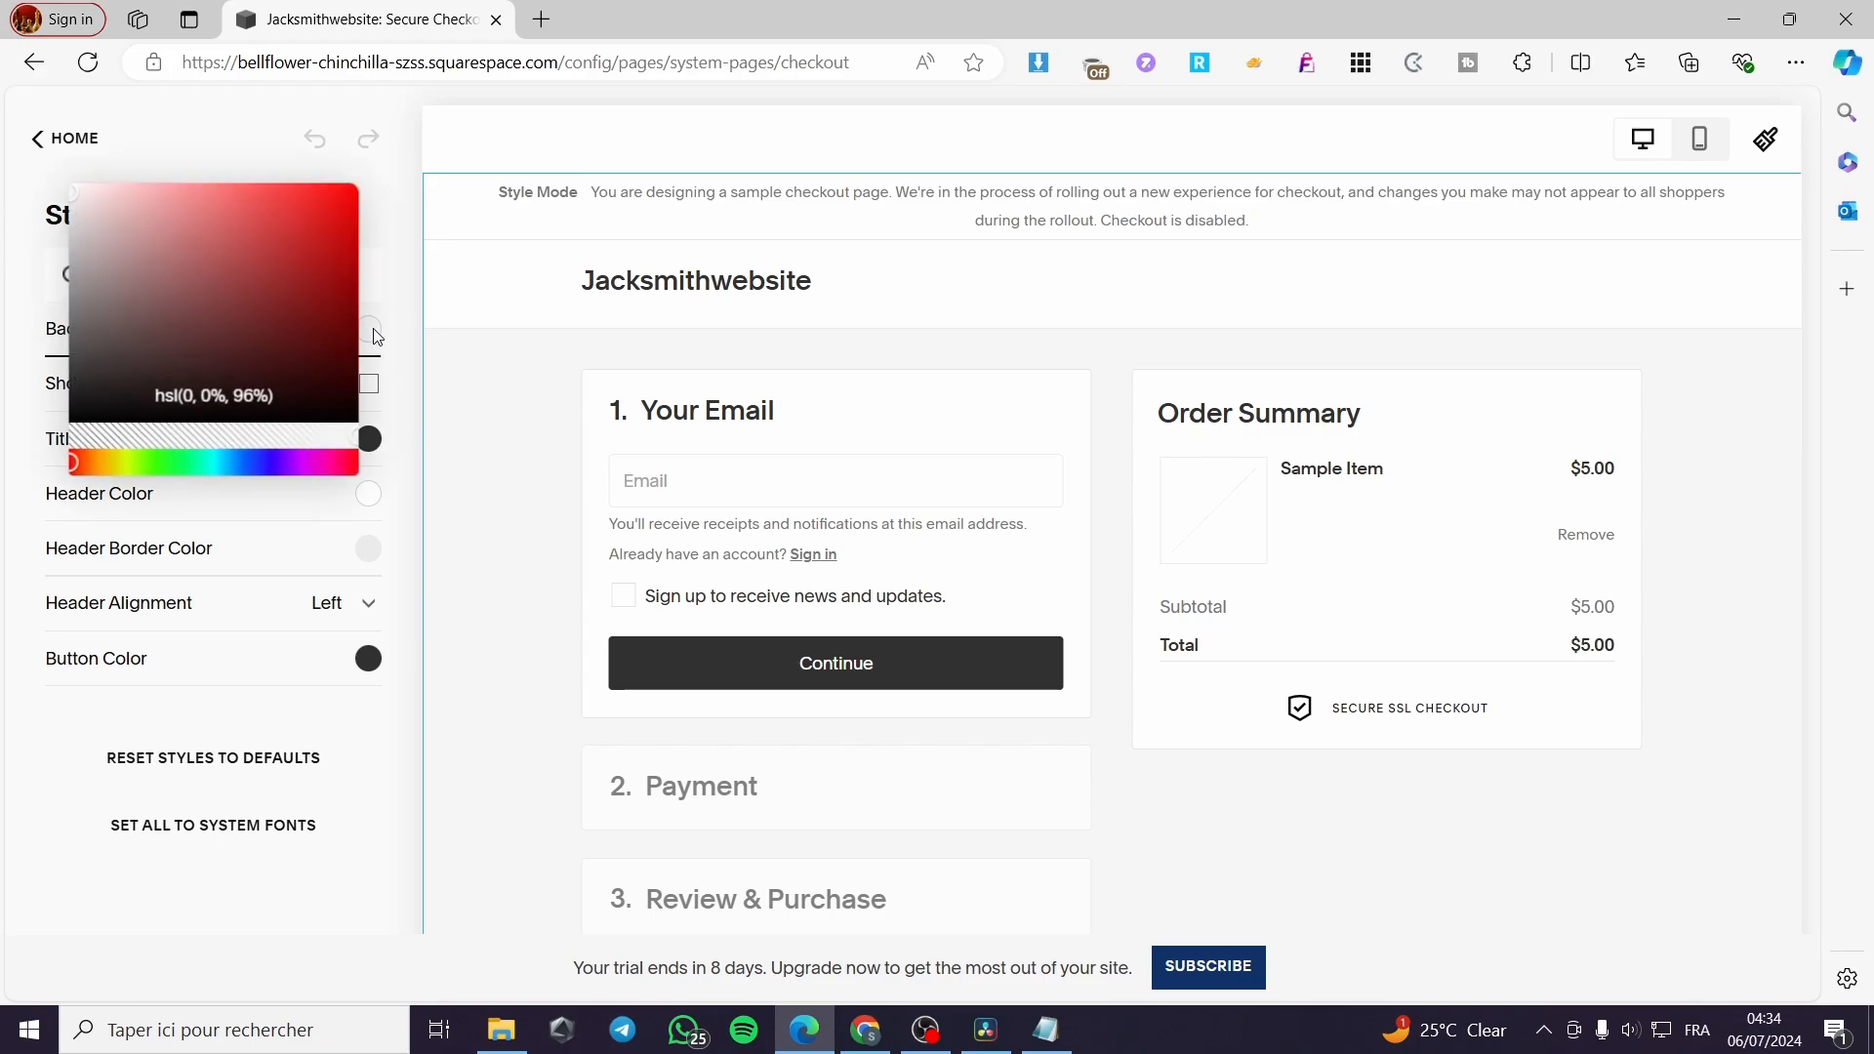
pyautogui.click(98, 242)
pyautogui.moveTo(98, 241)
pyautogui.mouseDown()
pyautogui.moveTo(117, 198)
pyautogui.moveTo(94, 372)
pyautogui.moveTo(143, 369)
pyautogui.moveTo(91, 260)
pyautogui.moveTo(105, 236)
pyautogui.mouseUp()
pyautogui.moveTo(161, 473); pyautogui.dragTo(255, 464)
pyautogui.moveTo(116, 238); pyautogui.dragTo(138, 185)
pyautogui.click(393, 458)
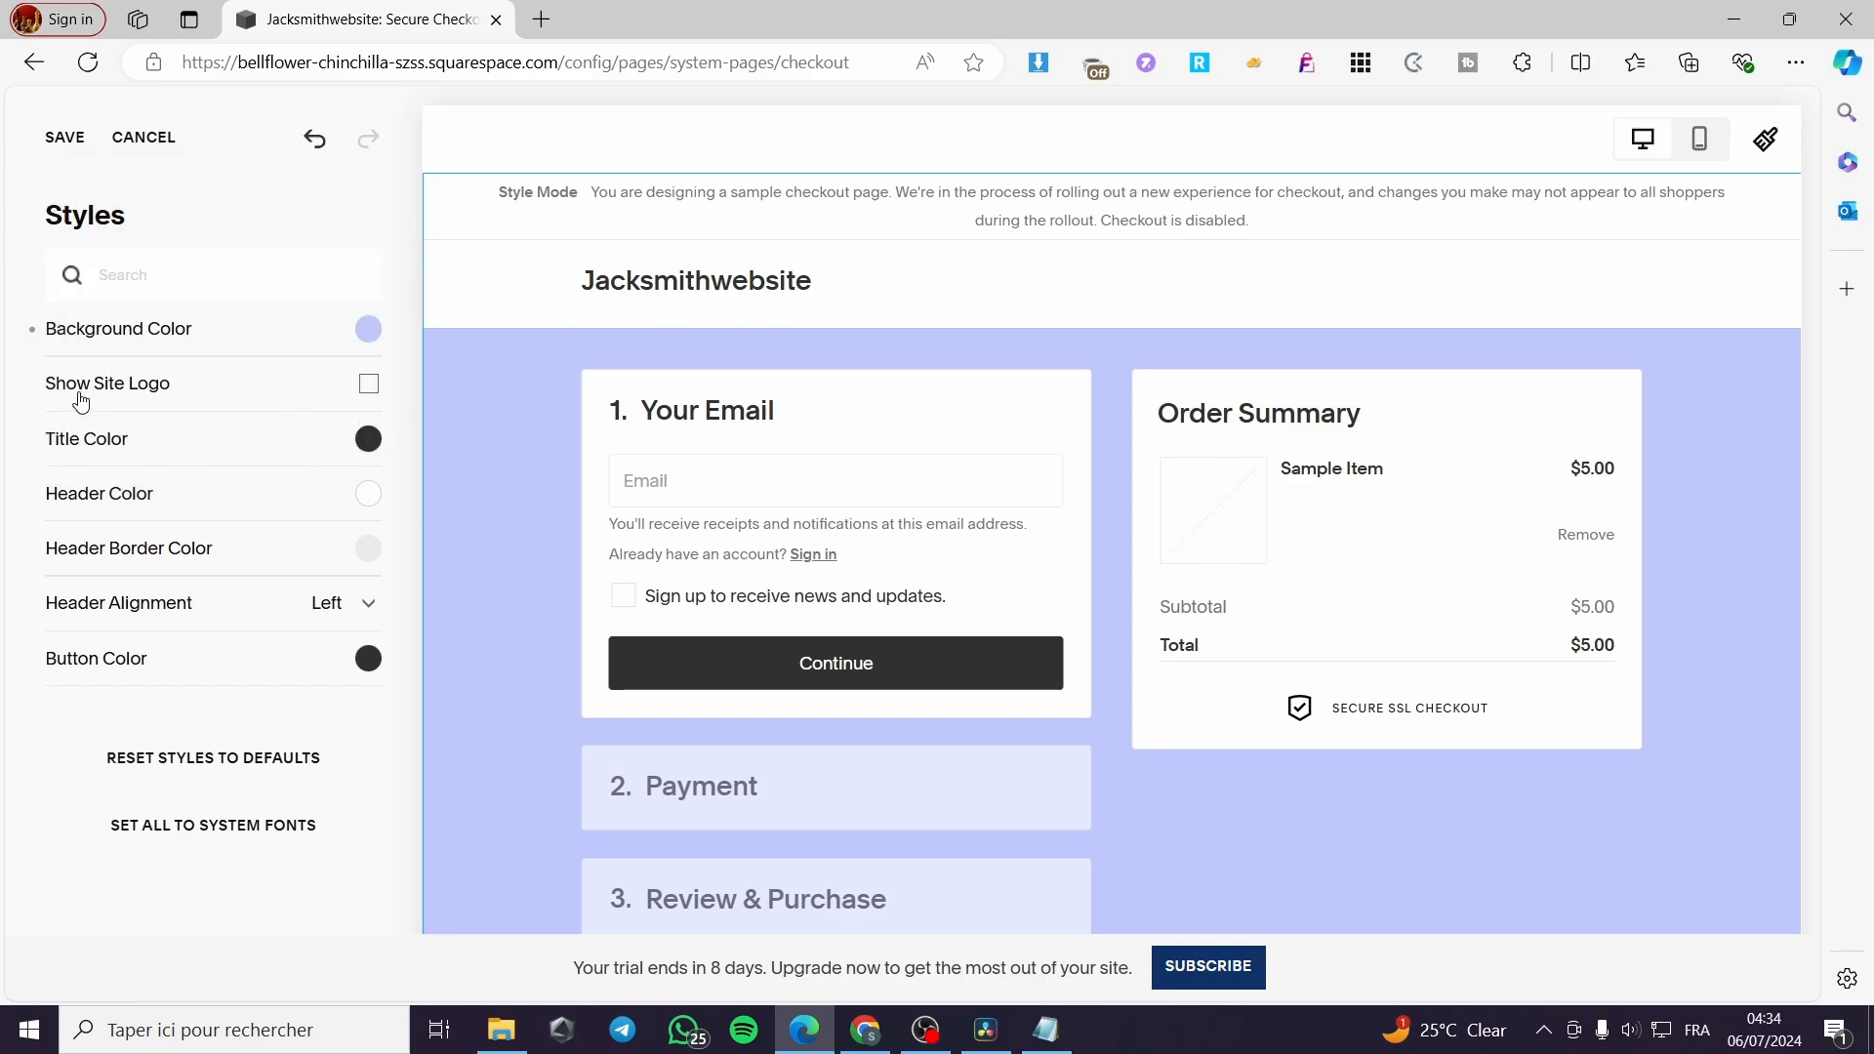
pyautogui.click(369, 386)
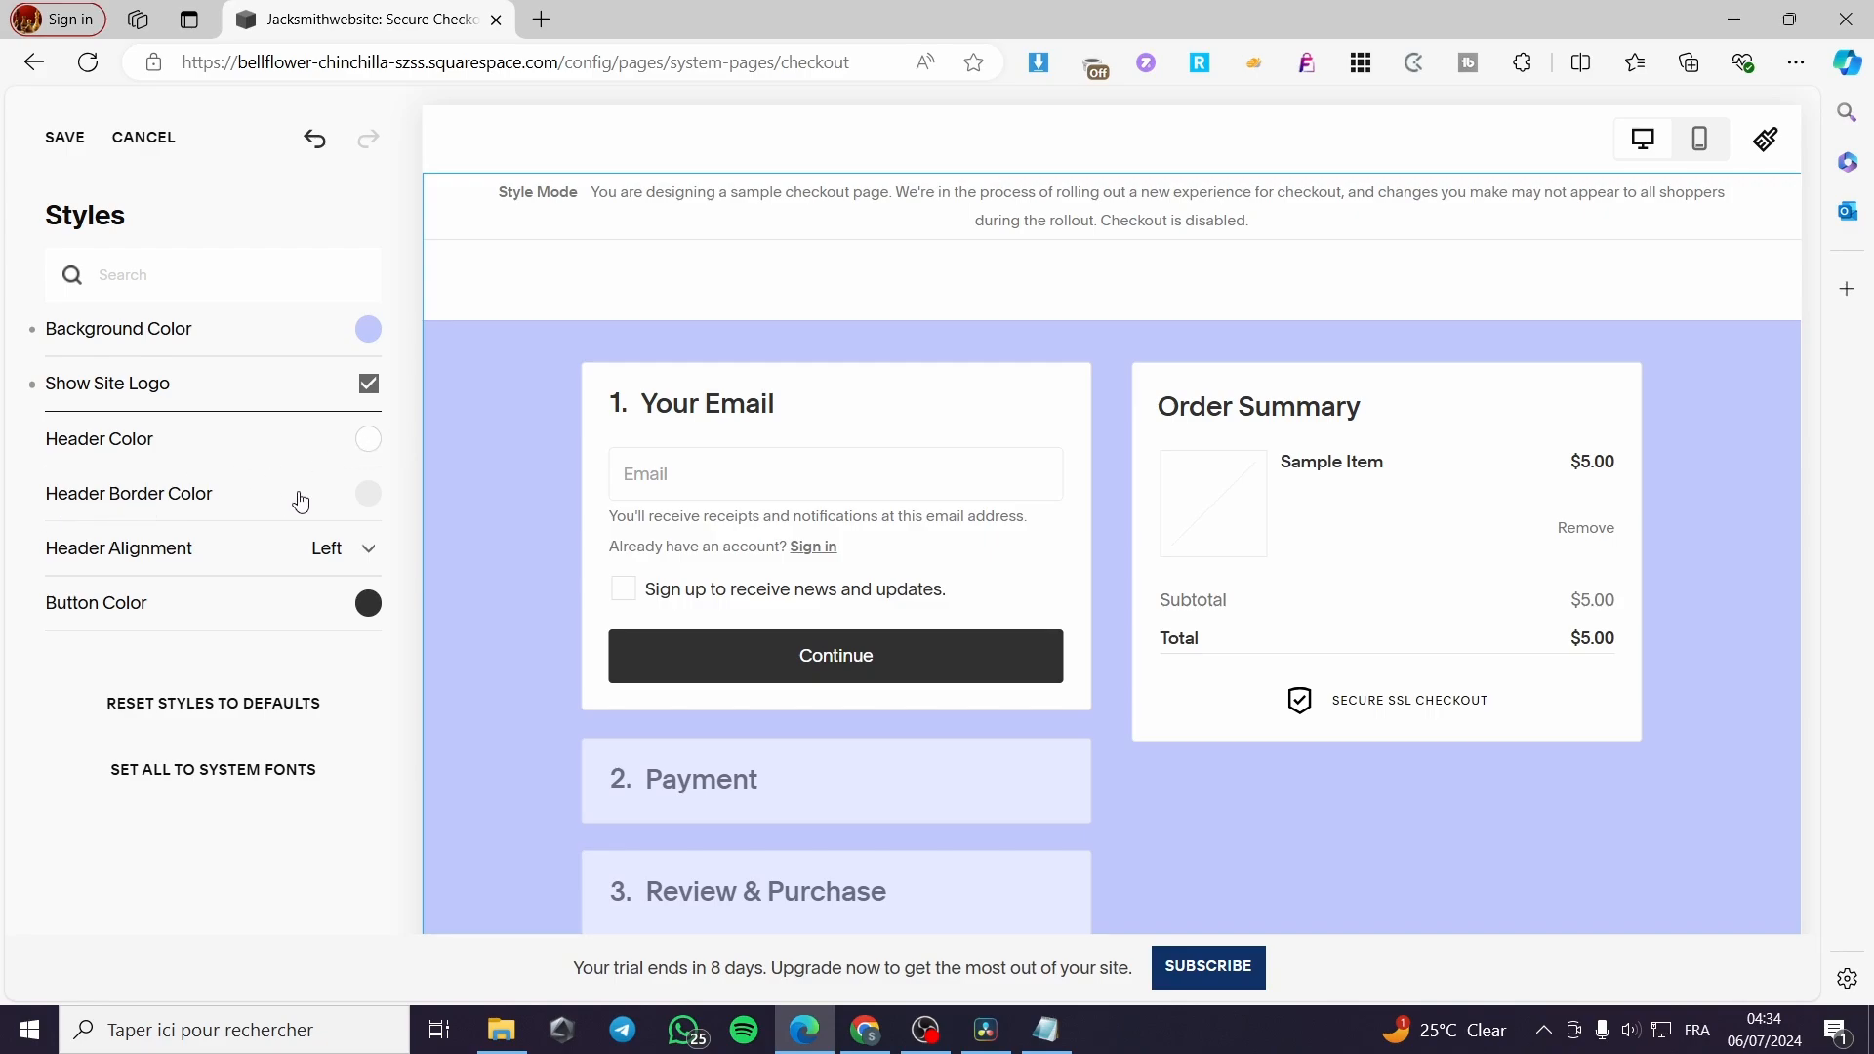
# Try the Center and Right header alignments on the checkout page and set the alignment back to Left
pyautogui.click(328, 561)
pyautogui.click(195, 613)
pyautogui.click(361, 559)
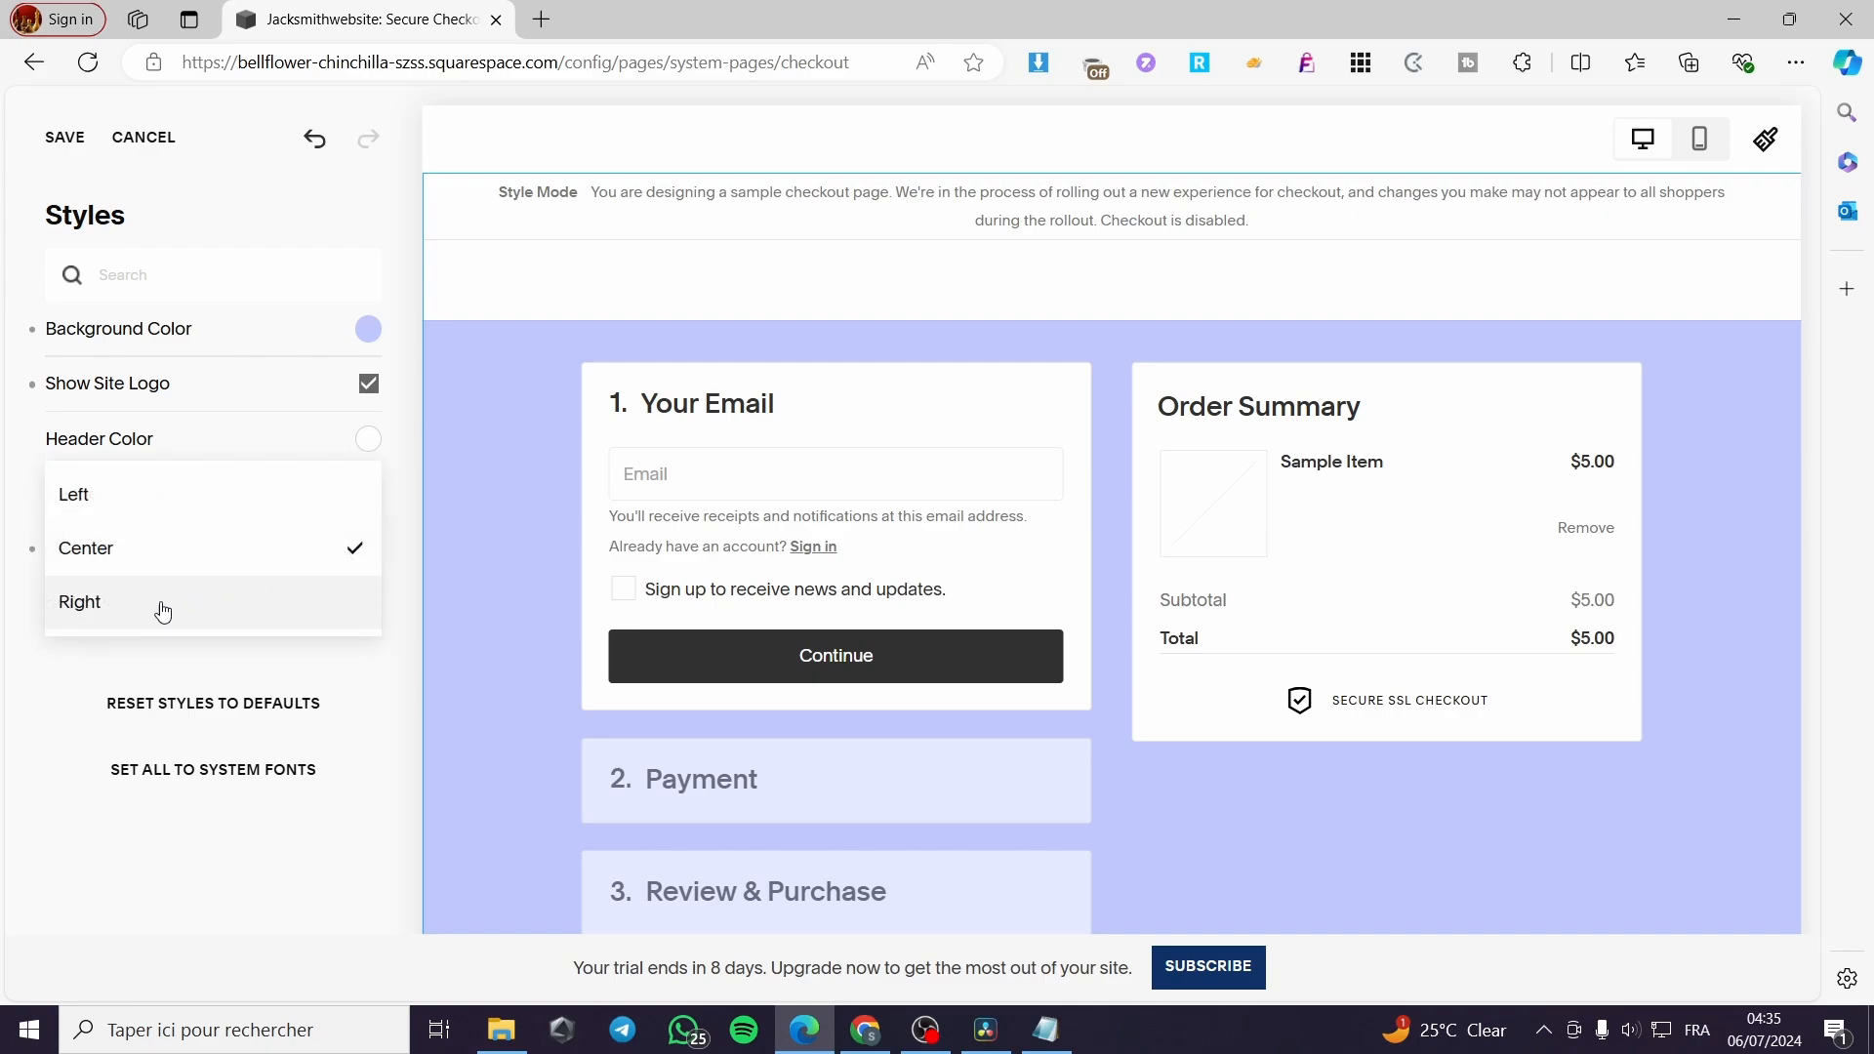
pyautogui.click(132, 612)
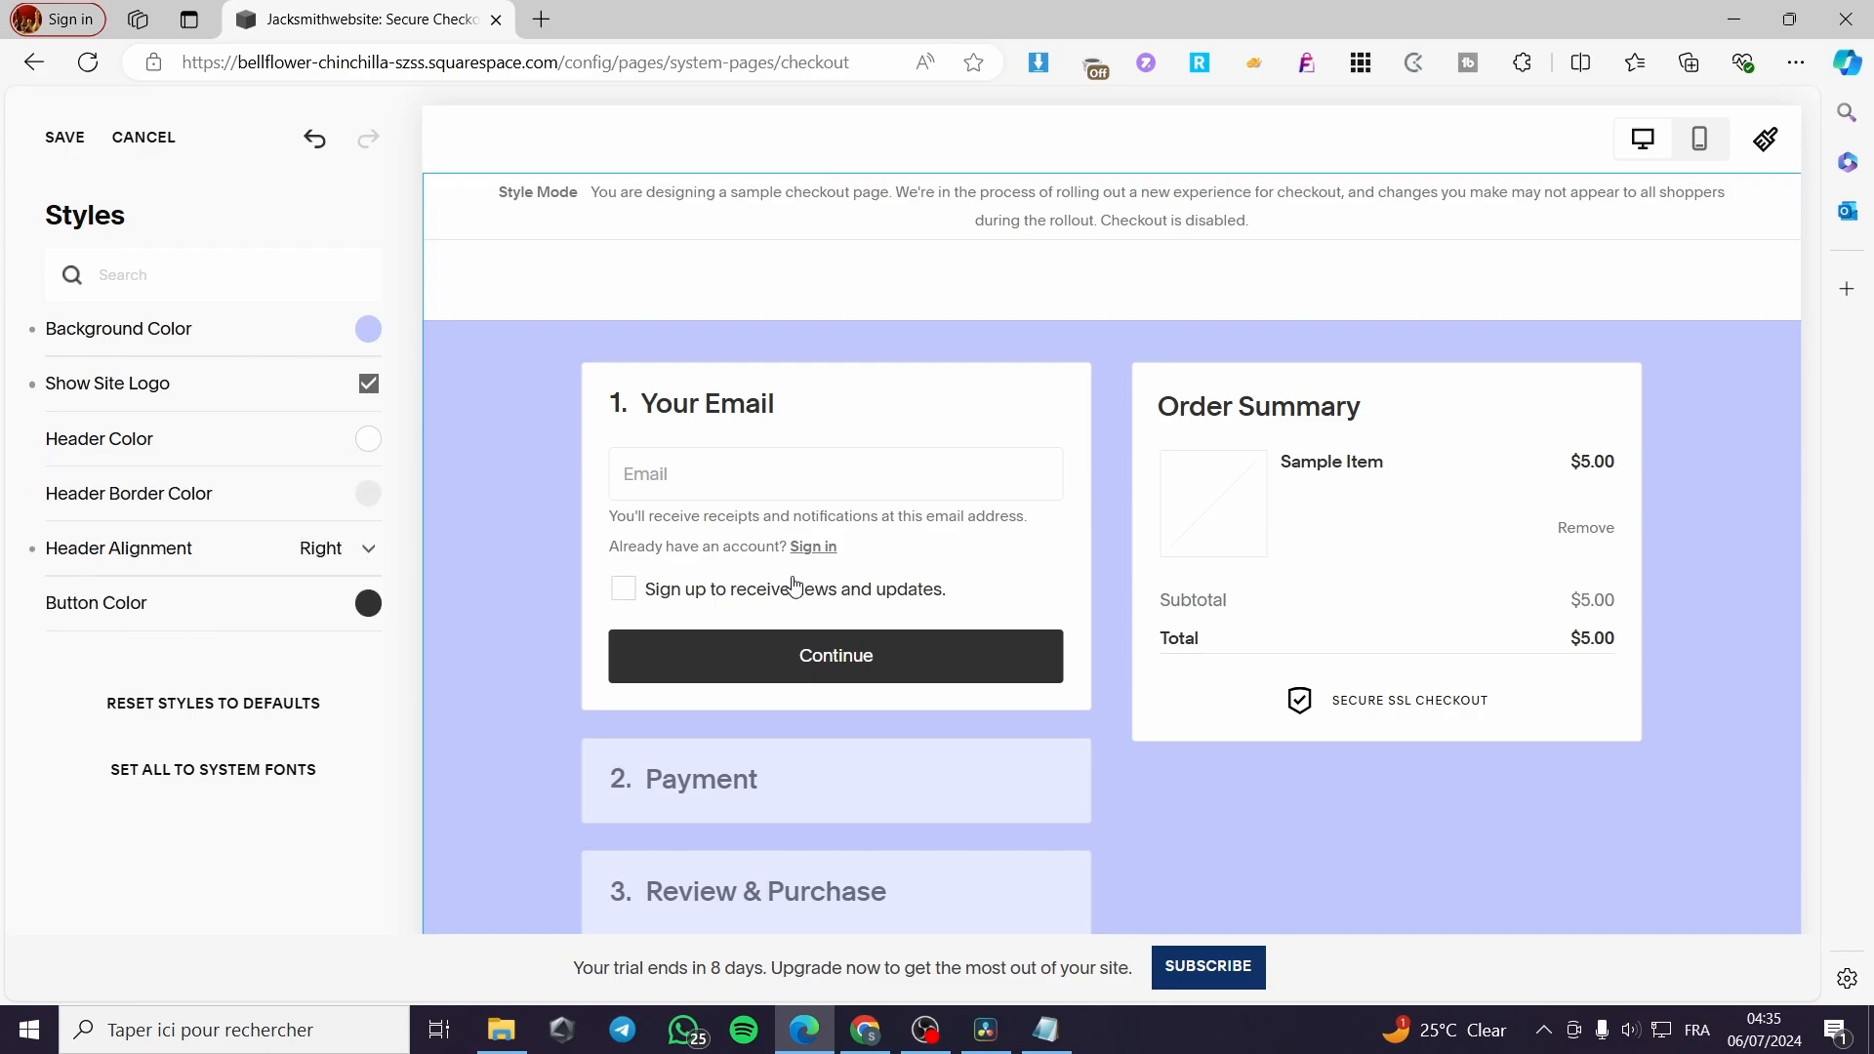
pyautogui.click(336, 552)
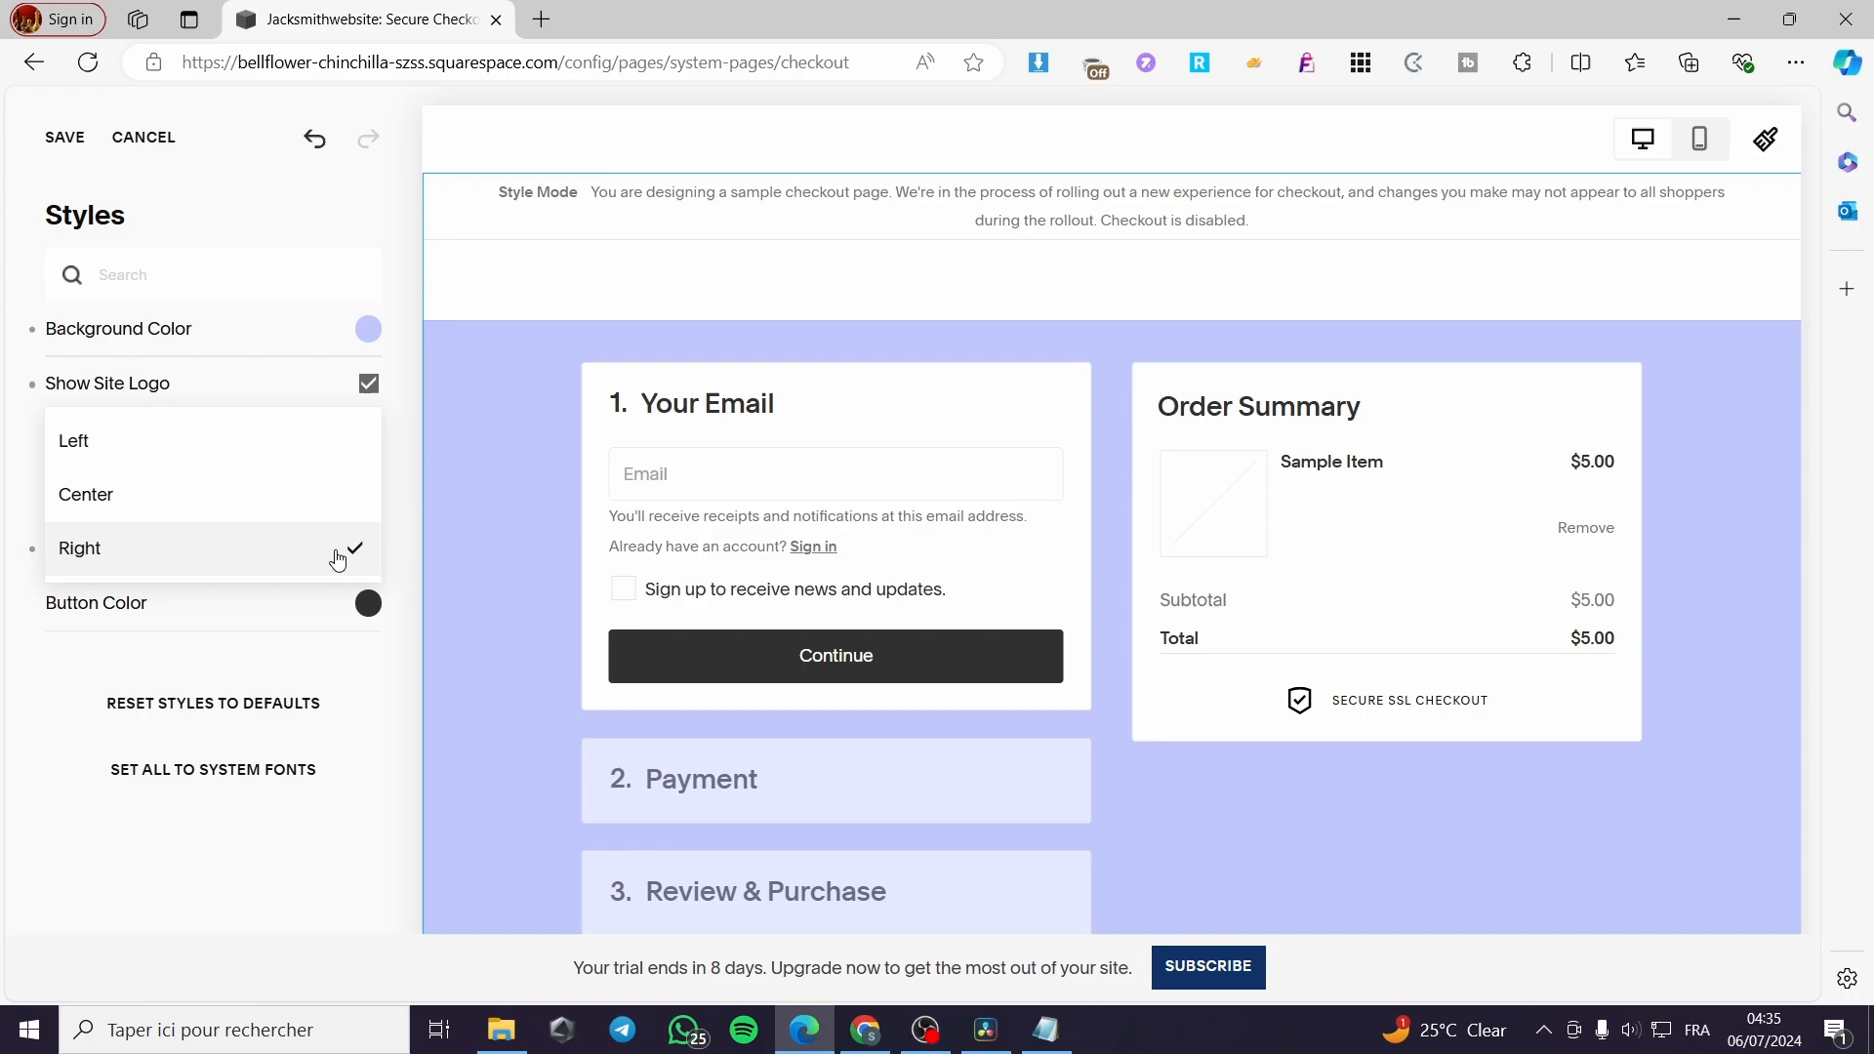
pyautogui.click(255, 434)
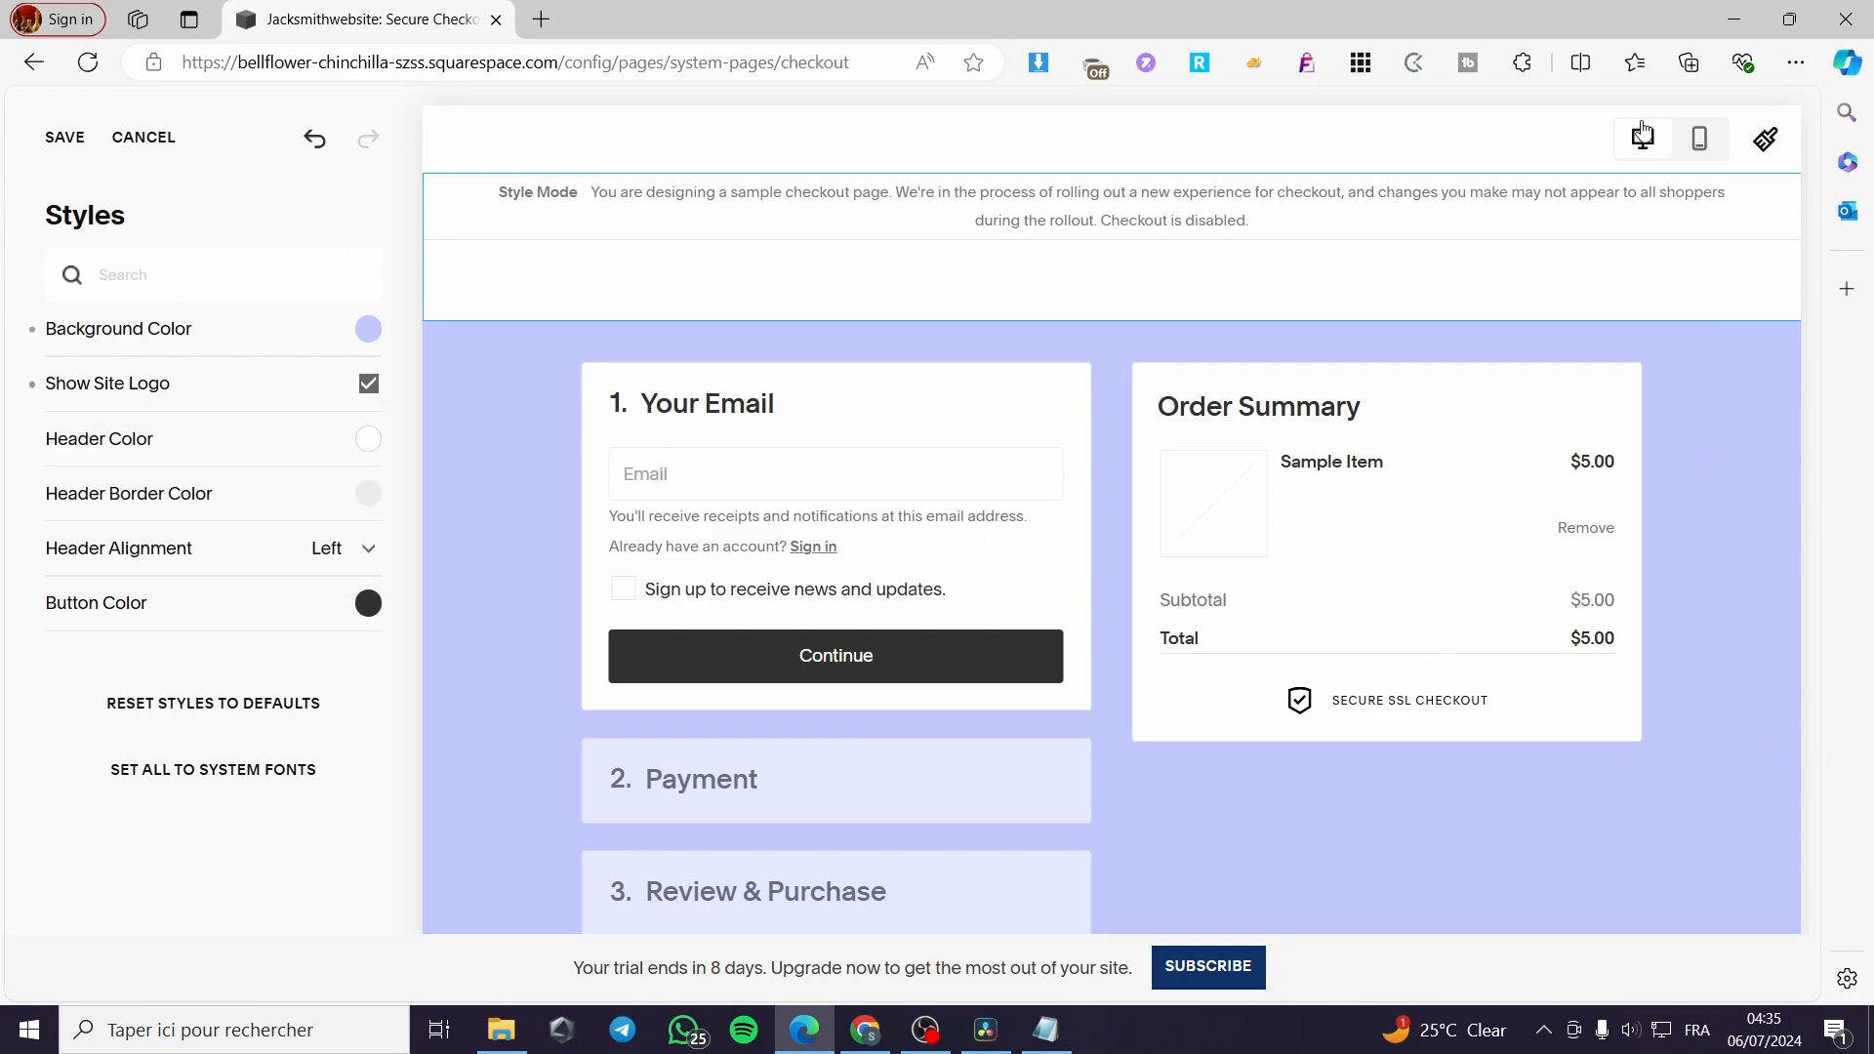
# Preview the checkout page in mobile view, return to desktop view and save the style changes
pyautogui.click(1699, 142)
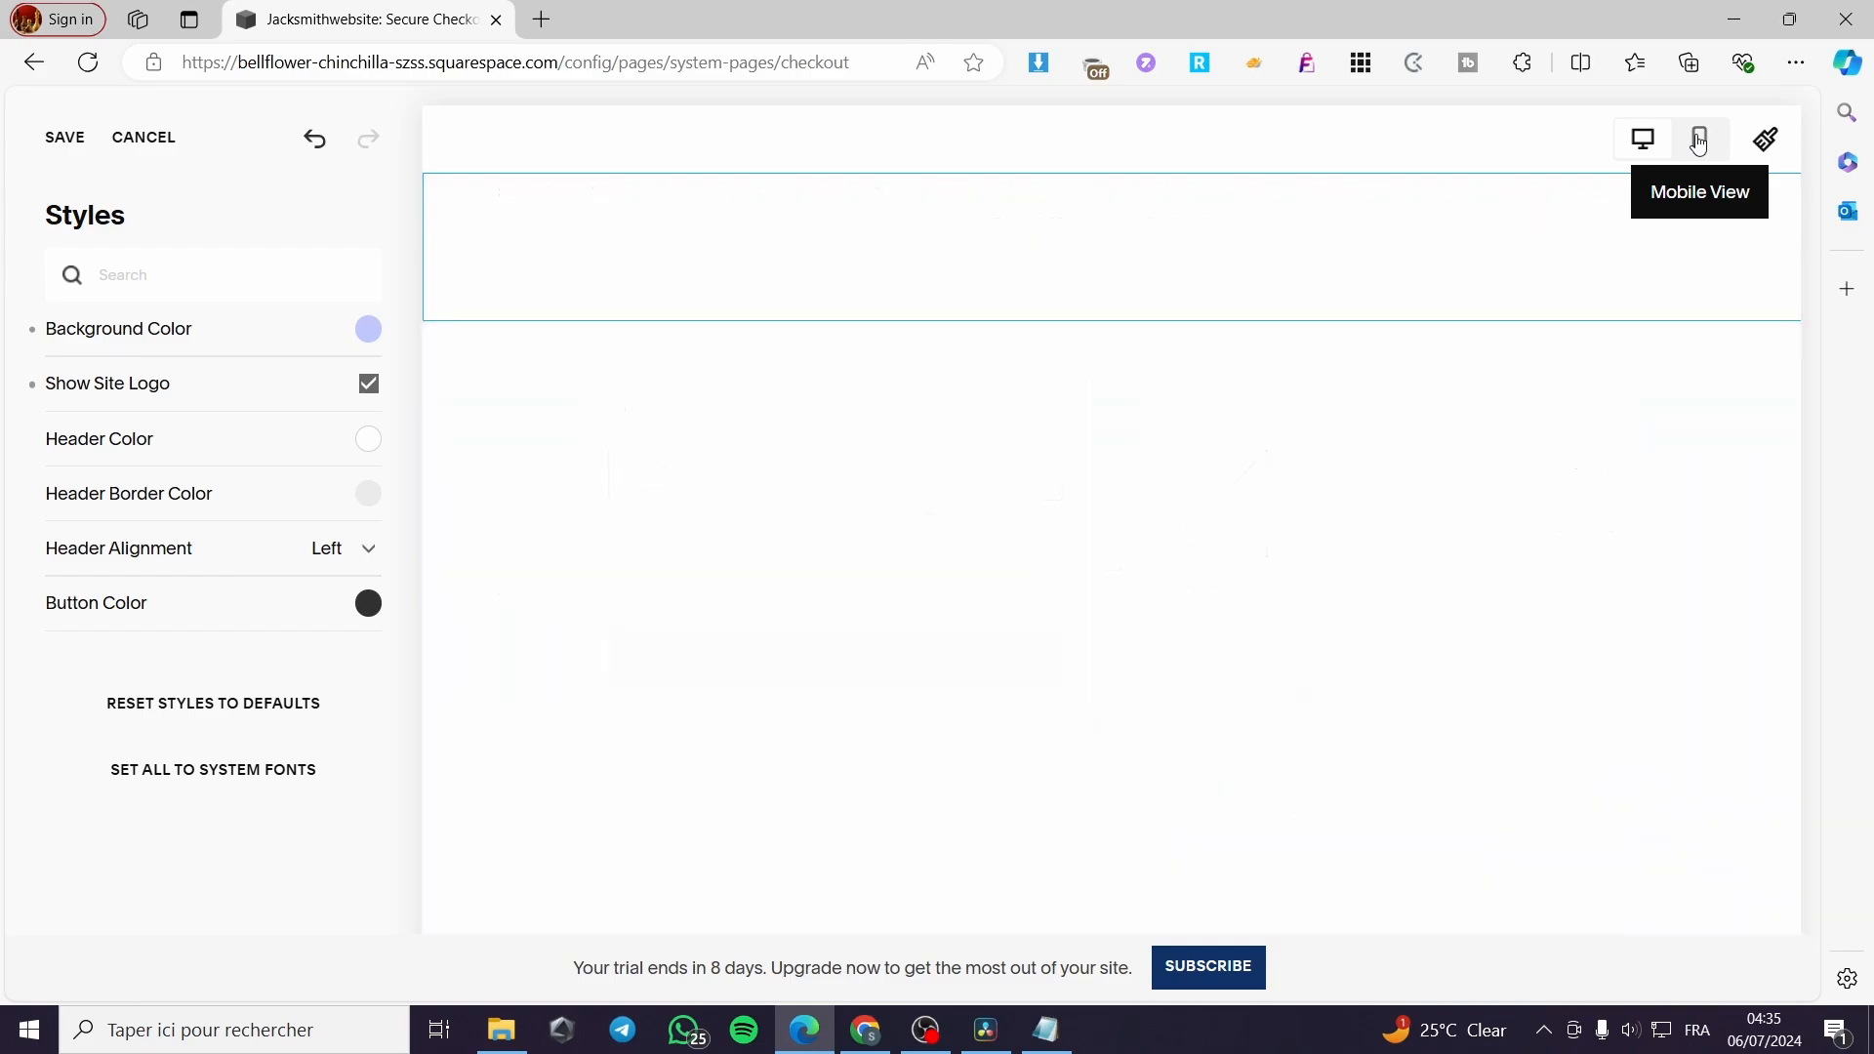
pyautogui.scroll(-1, 1302, 681)
pyautogui.scroll(-3, 1303, 681)
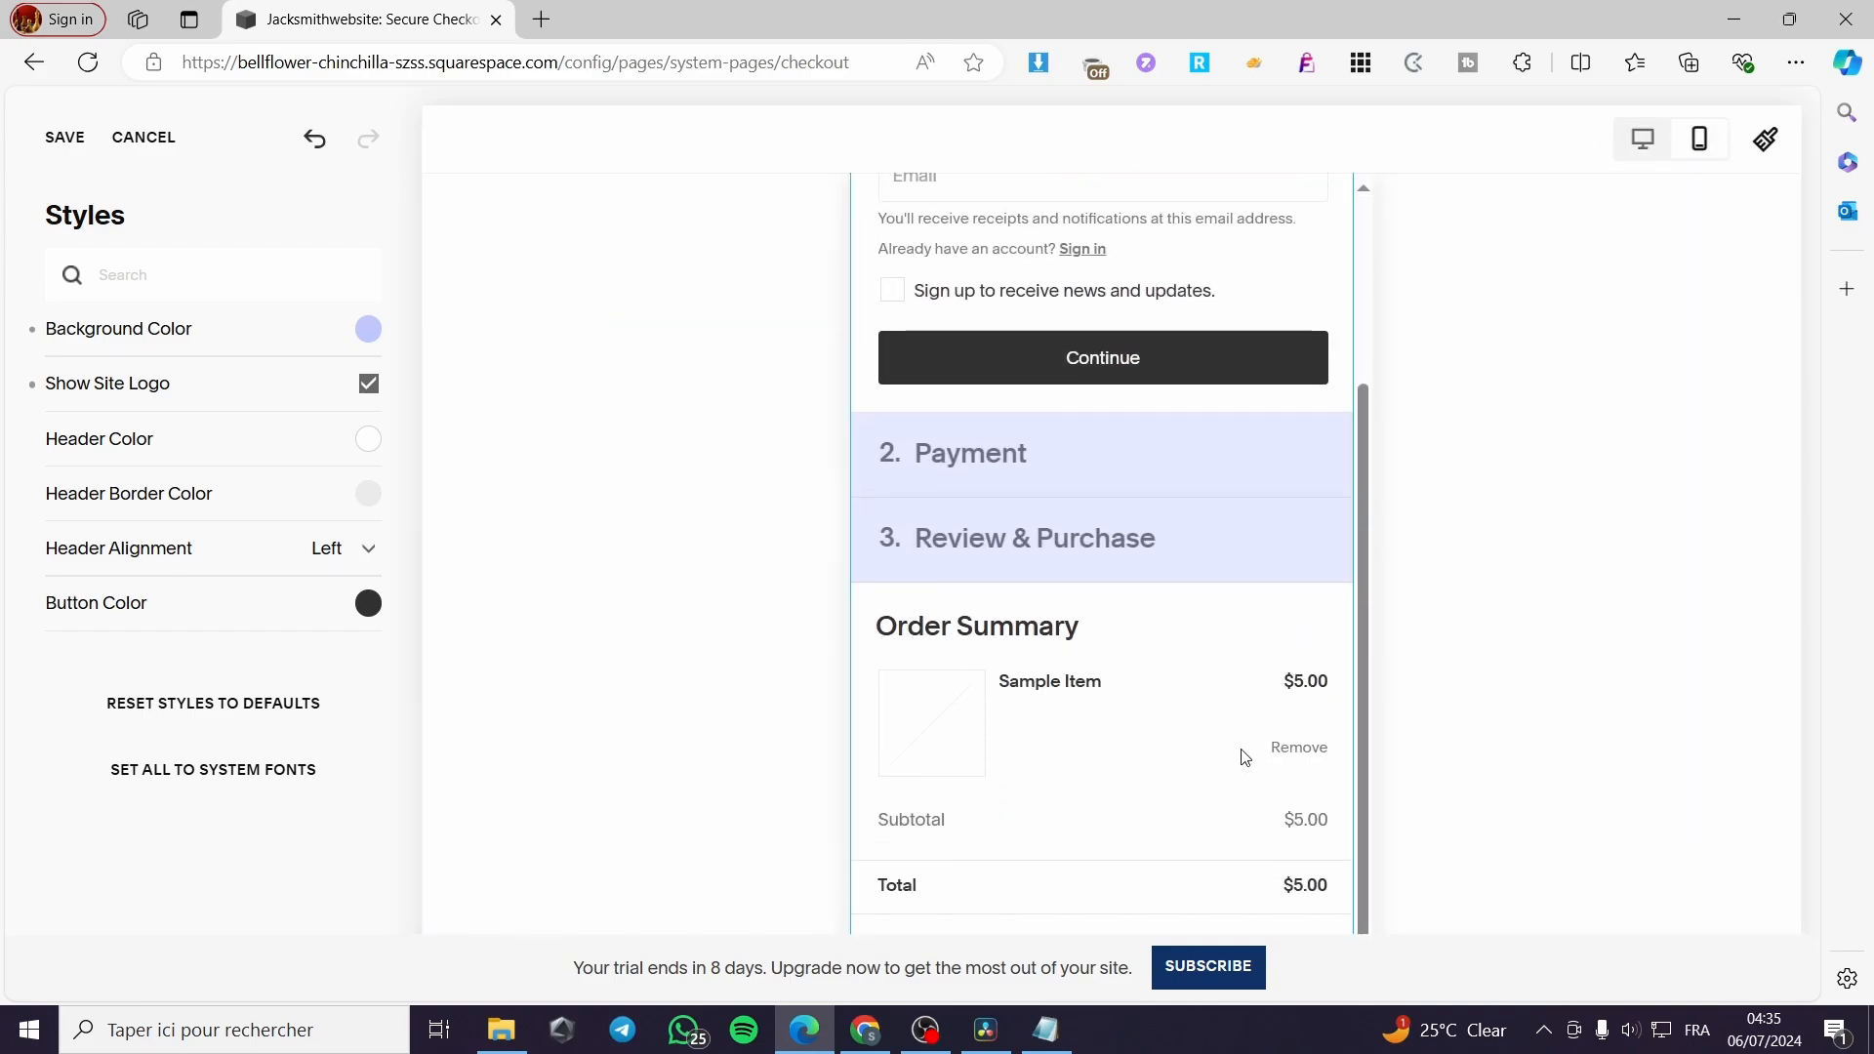
pyautogui.scroll(3, 1225, 763)
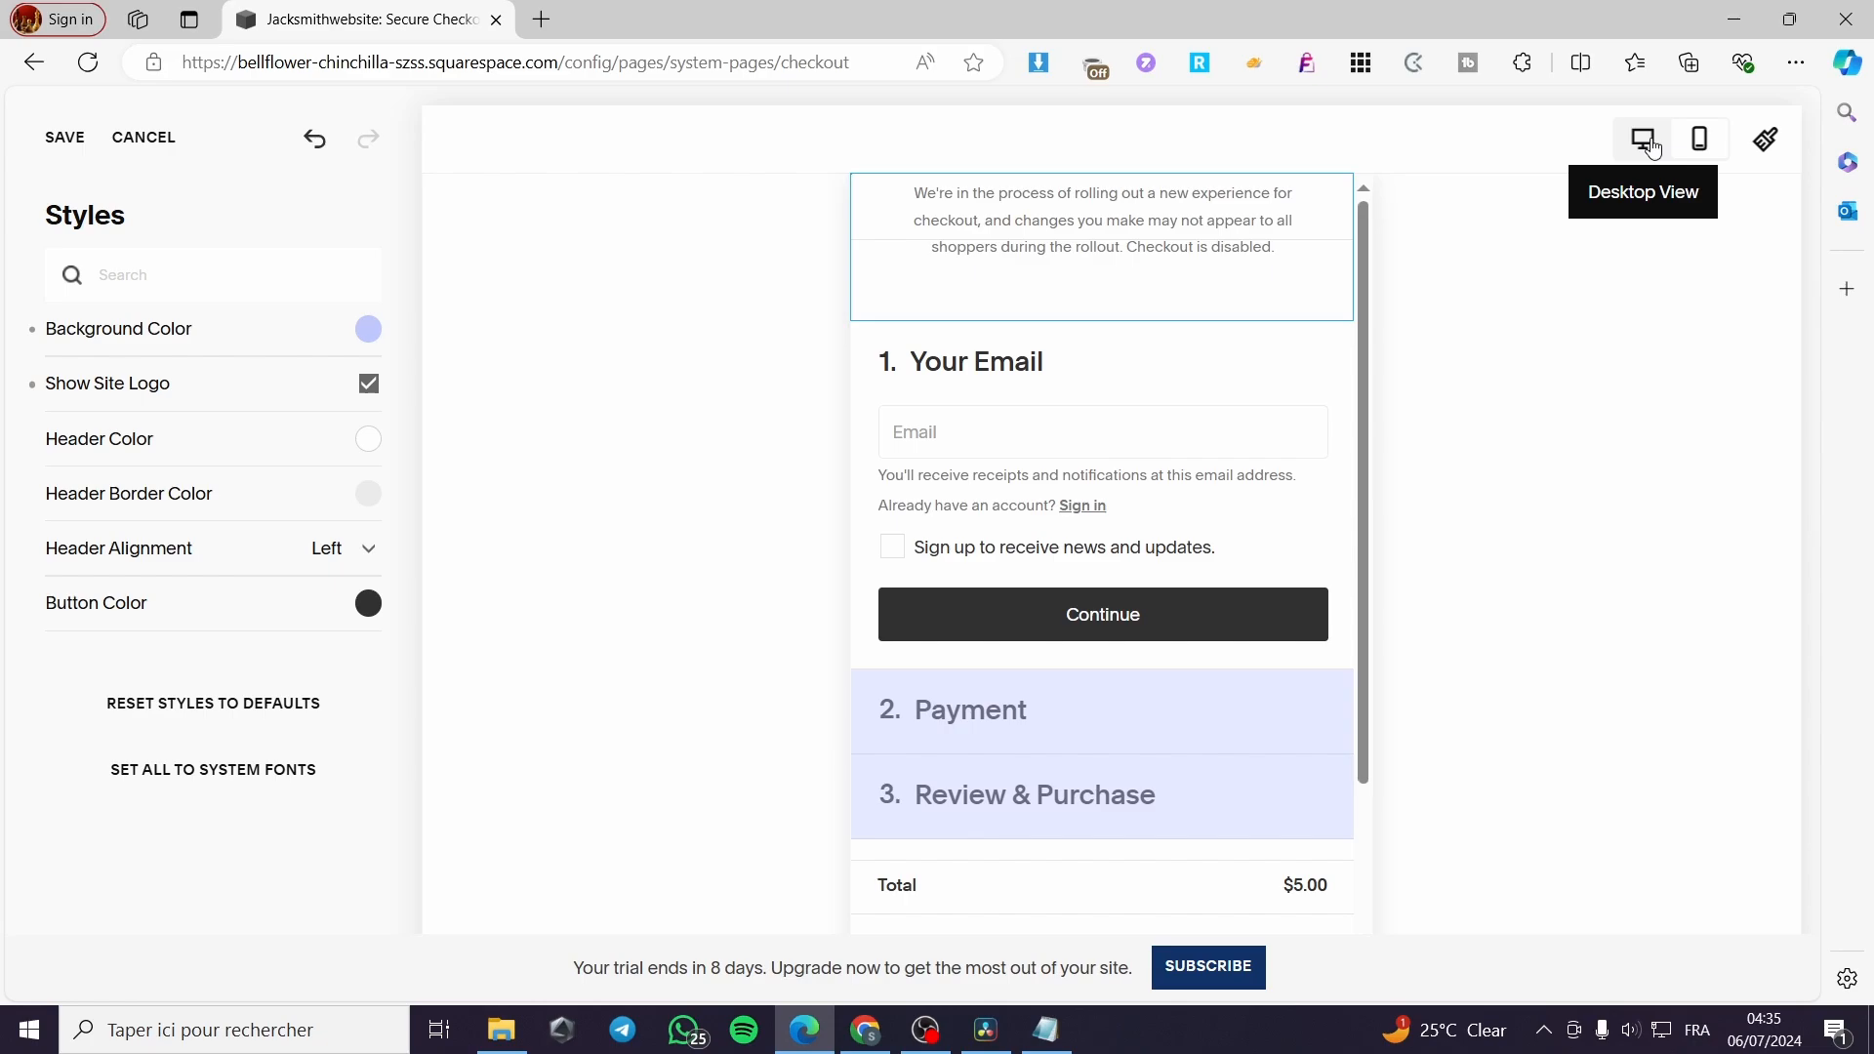
pyautogui.click(1652, 147)
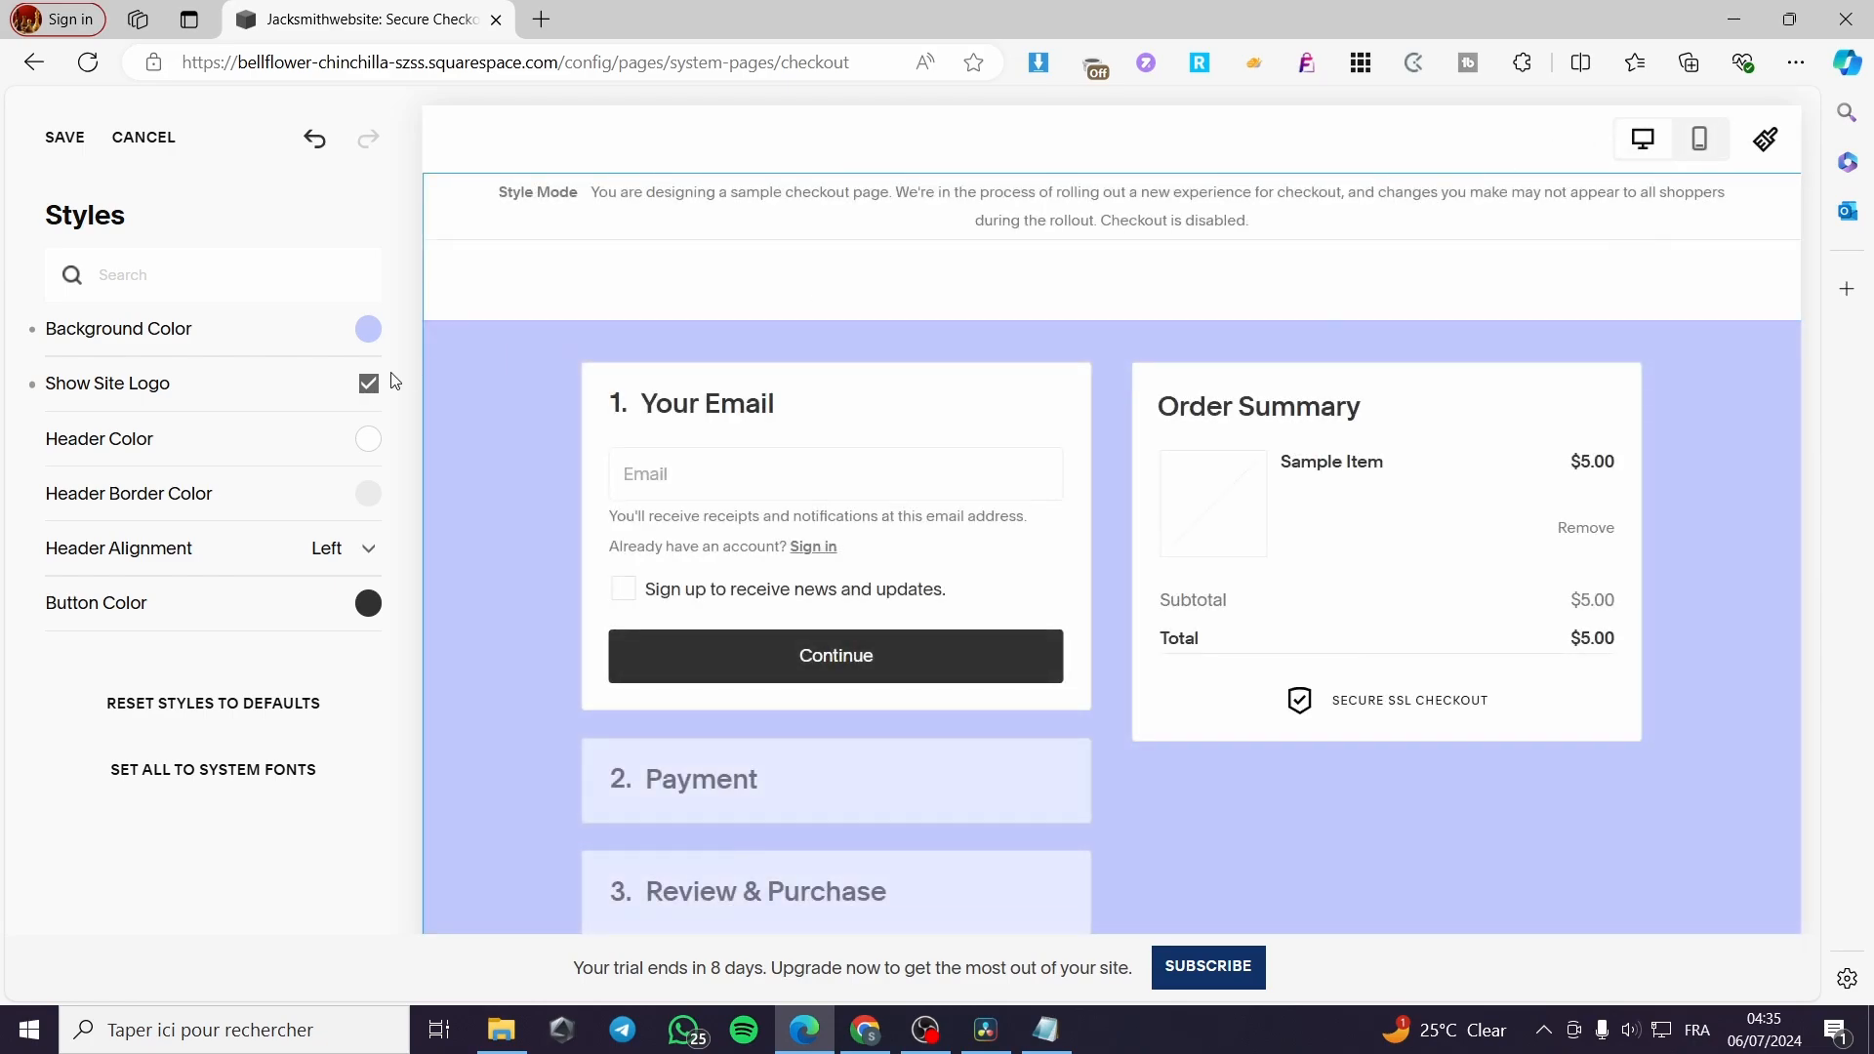
pyautogui.click(66, 142)
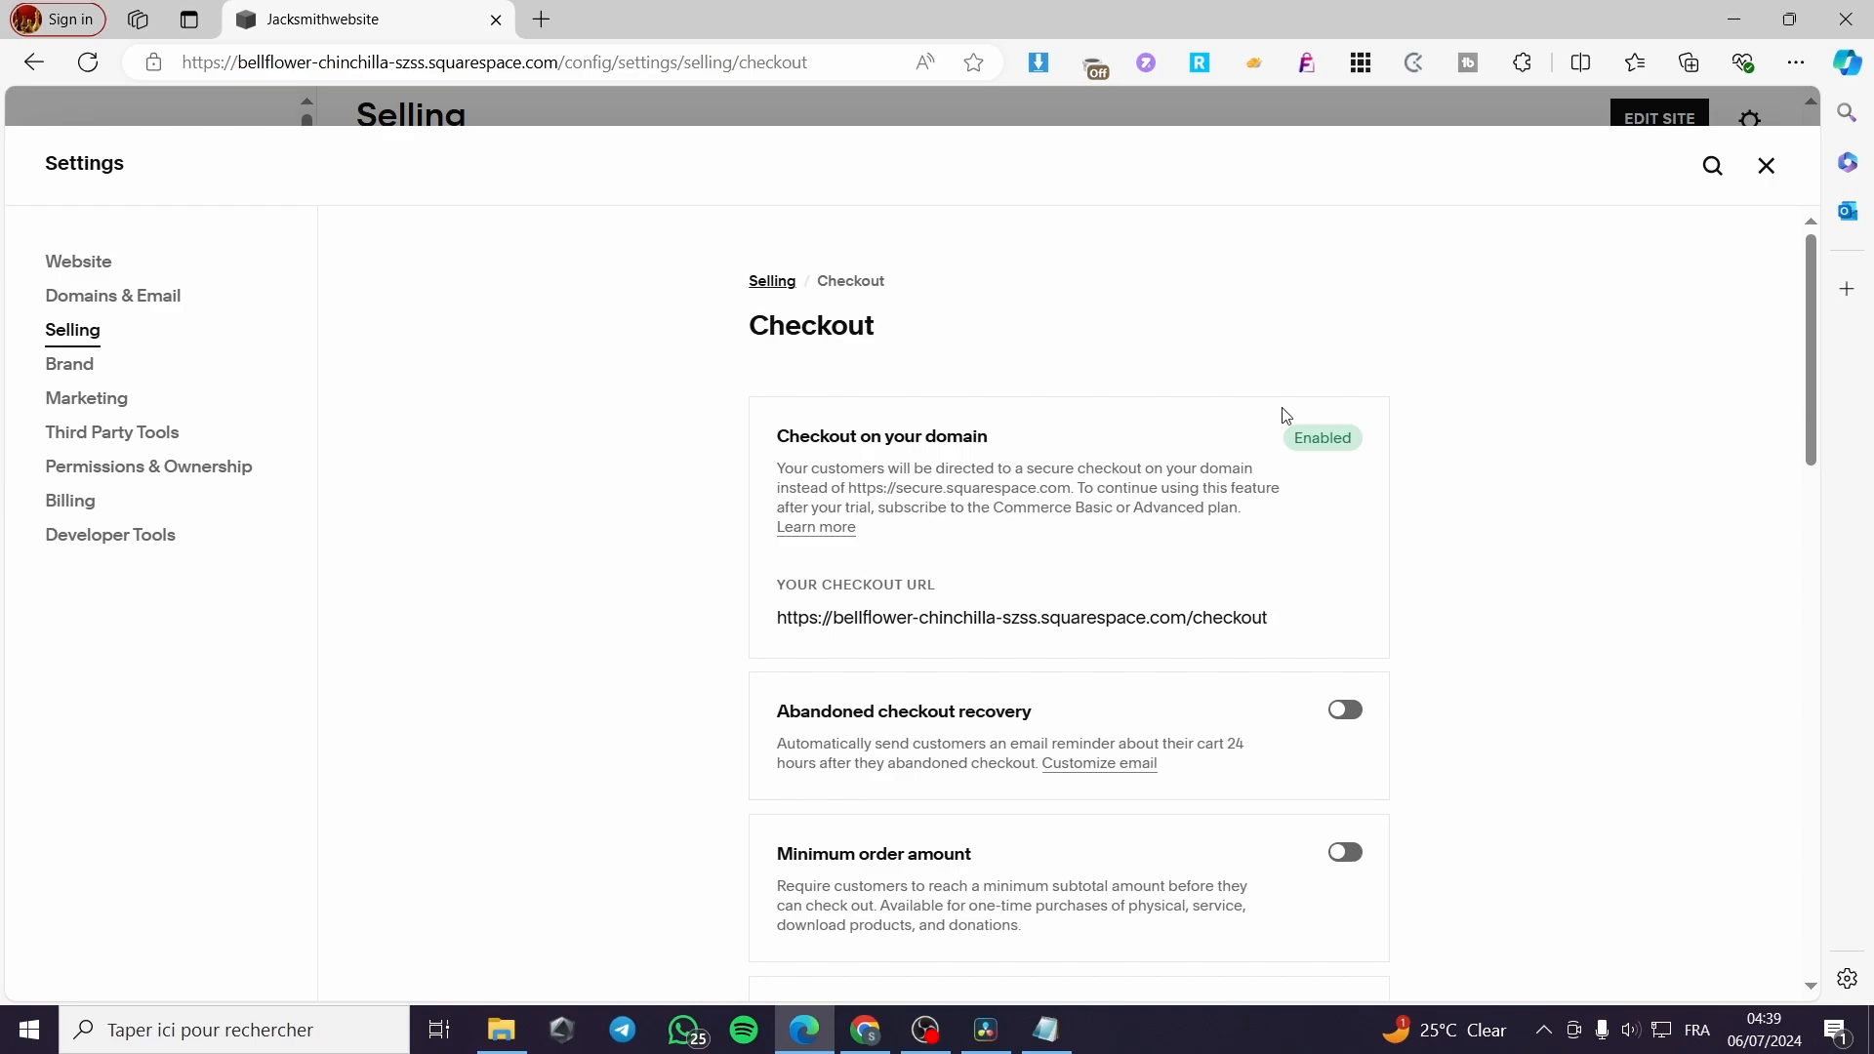
# Enable the custom checkout form in the checkout's Additional Fields settings and save the change
pyautogui.scroll(-3, 1229, 556)
pyautogui.scroll(-6, 1310, 468)
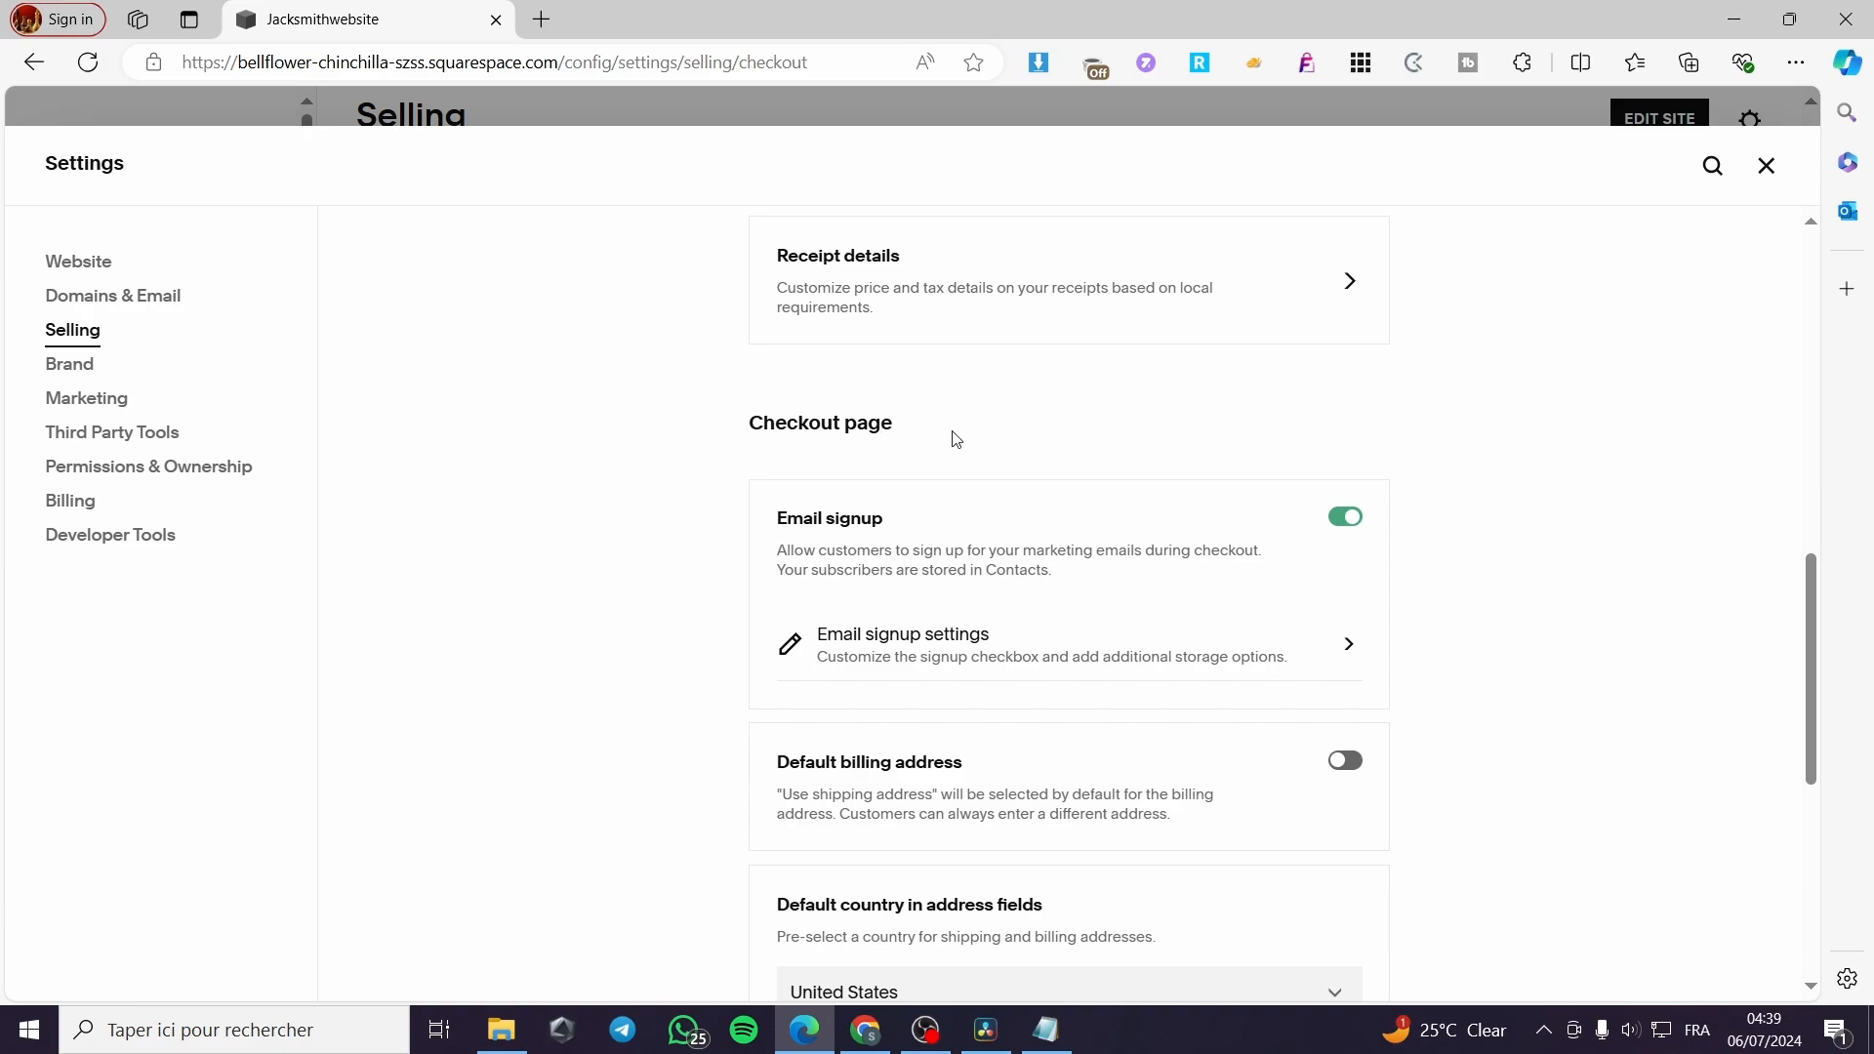
pyautogui.scroll(-1, 943, 553)
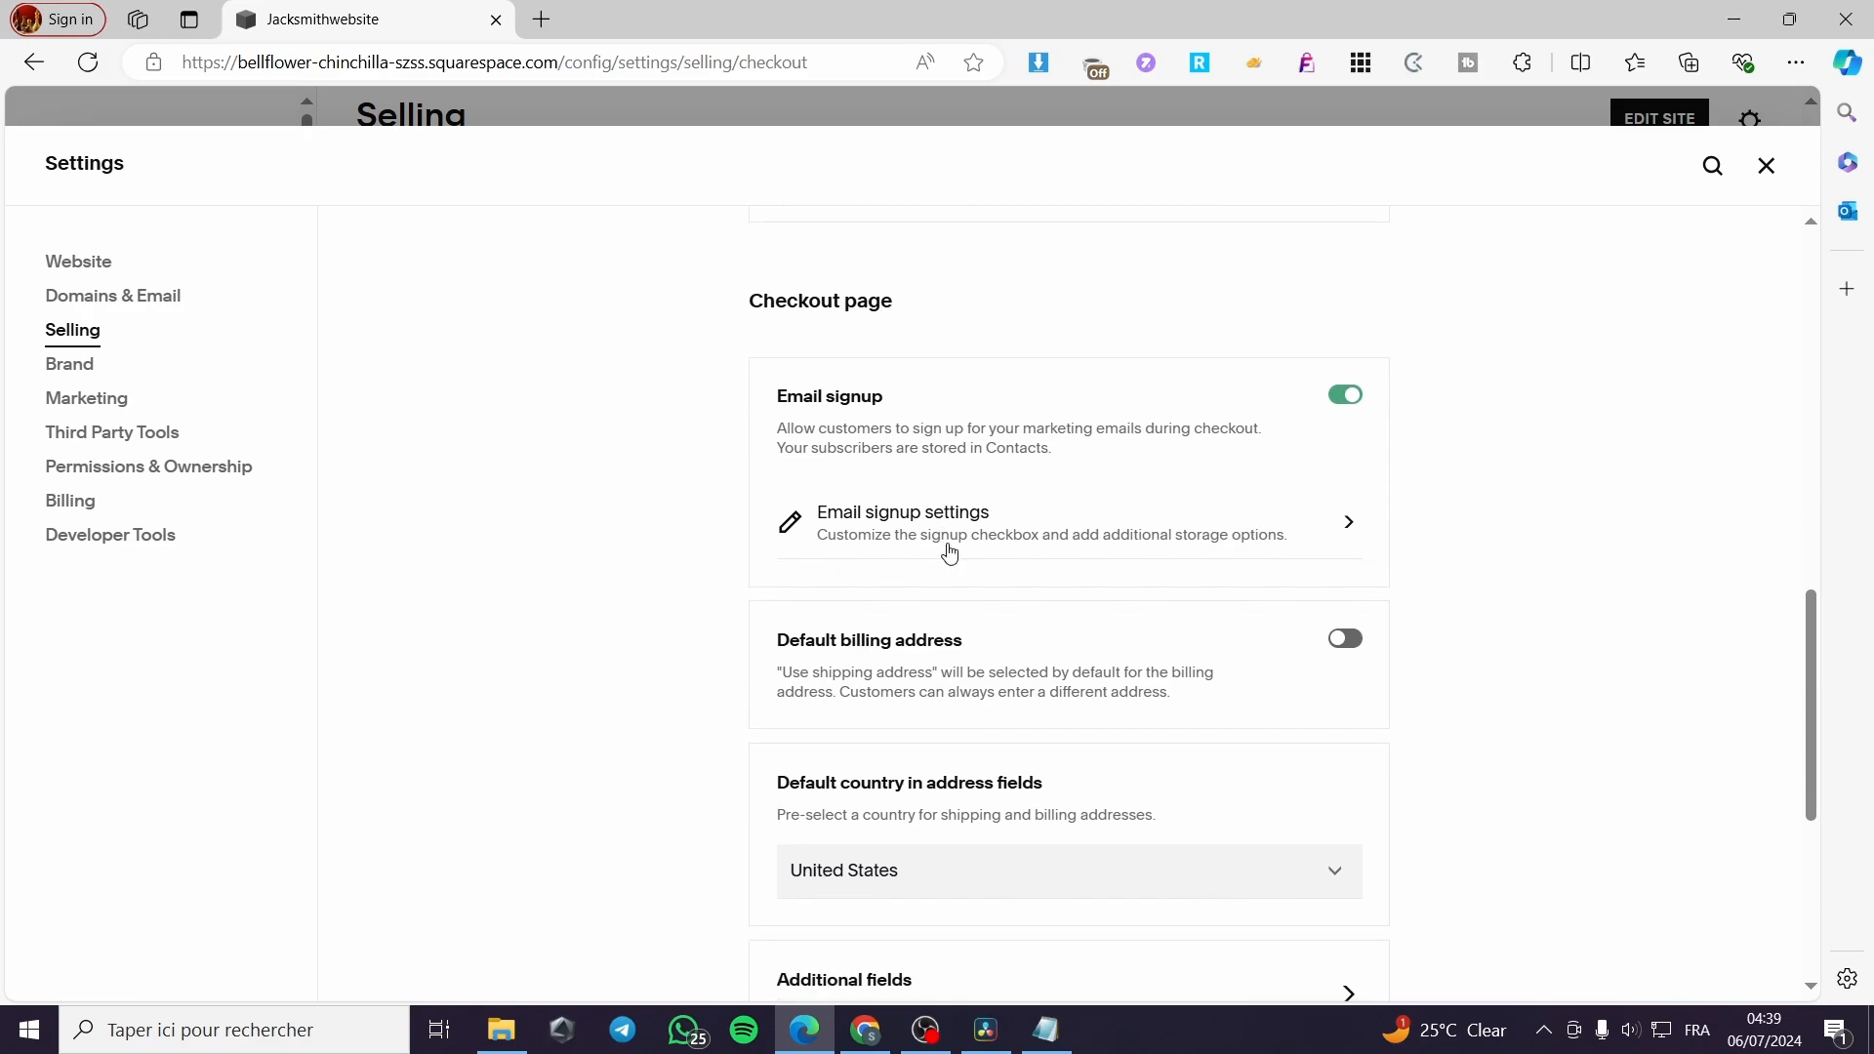
pyautogui.scroll(-1, 985, 657)
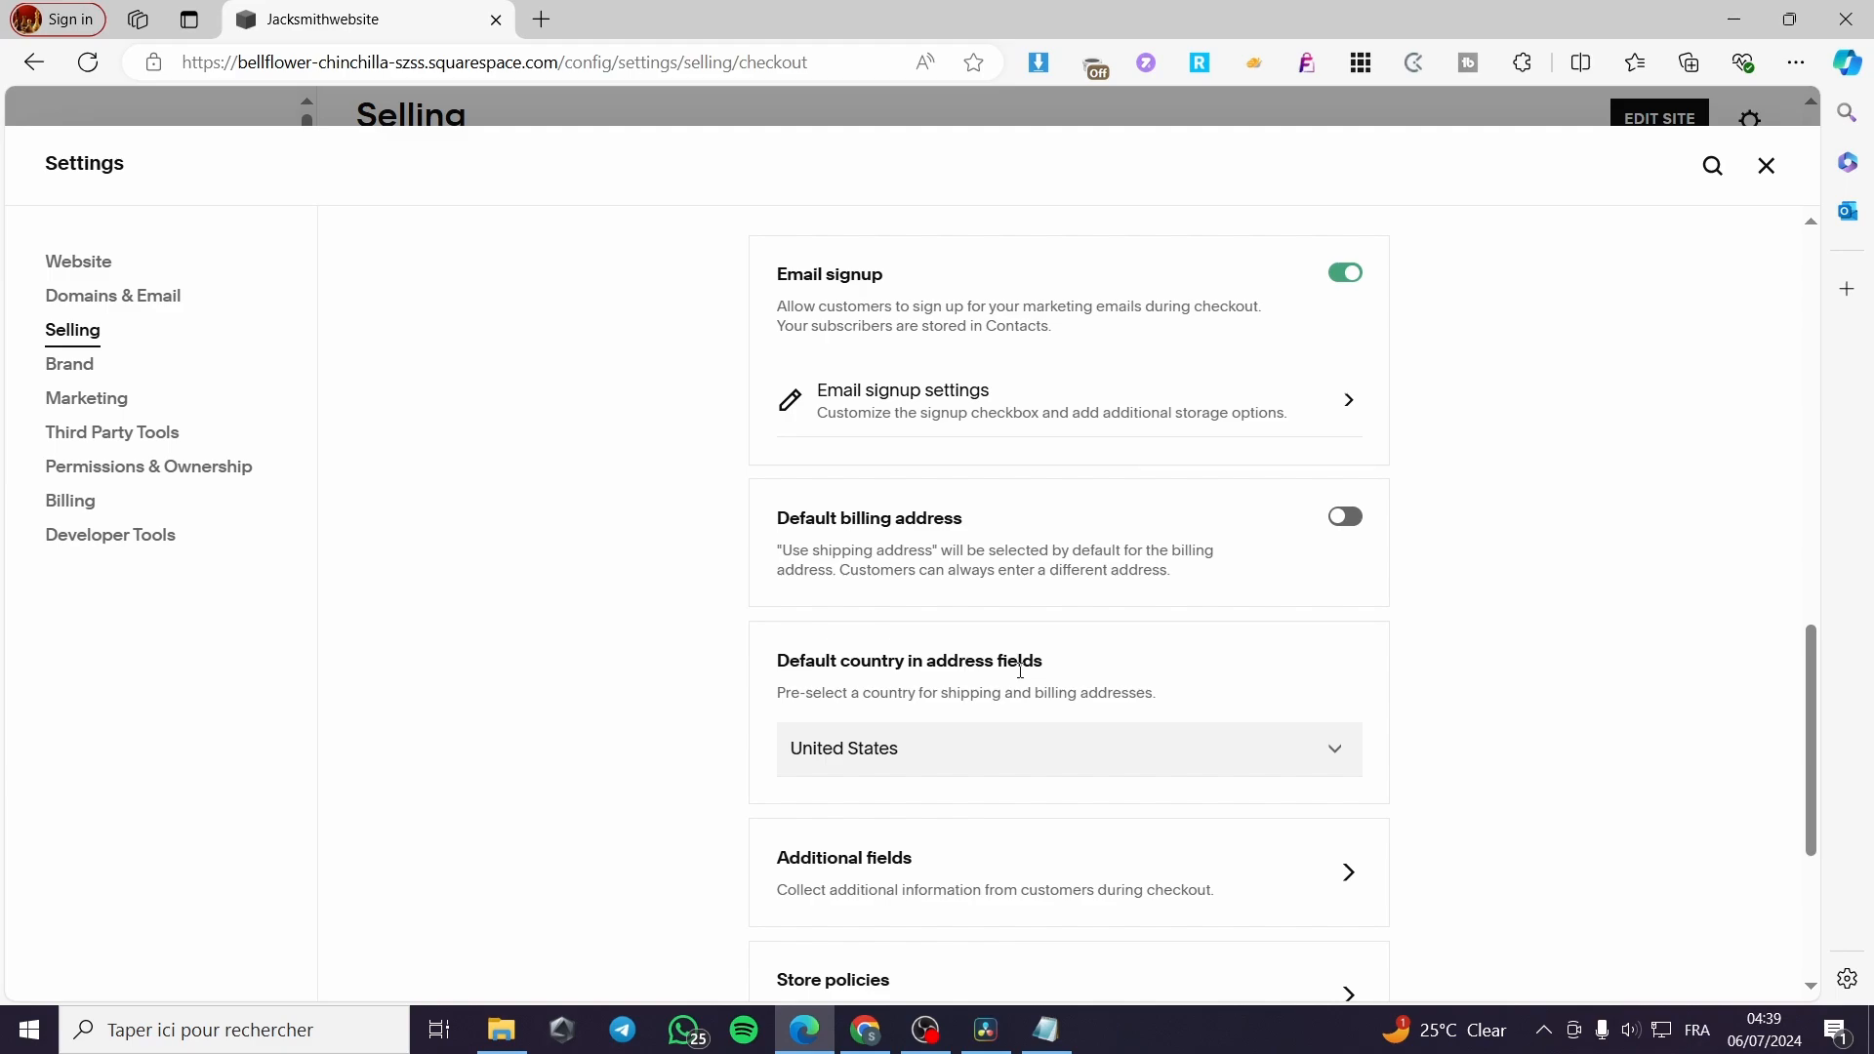
pyautogui.scroll(-2, 1336, 751)
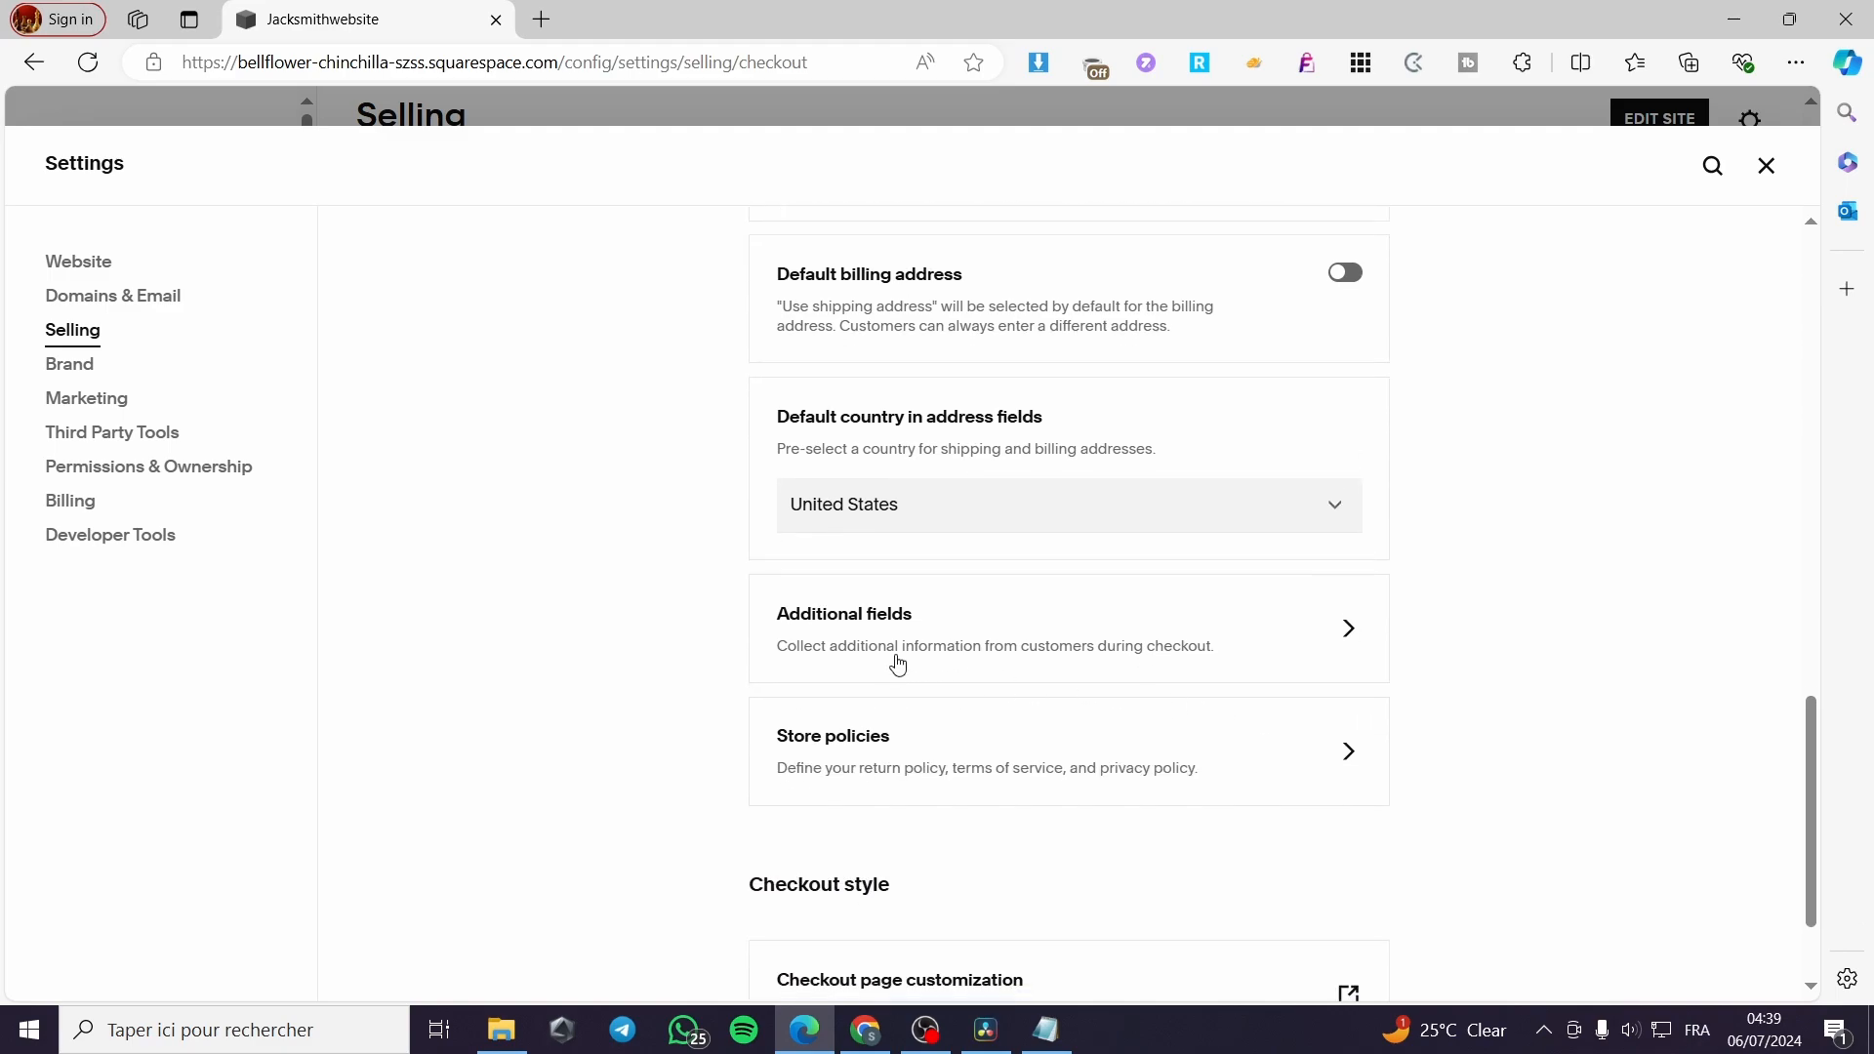
pyautogui.click(1341, 630)
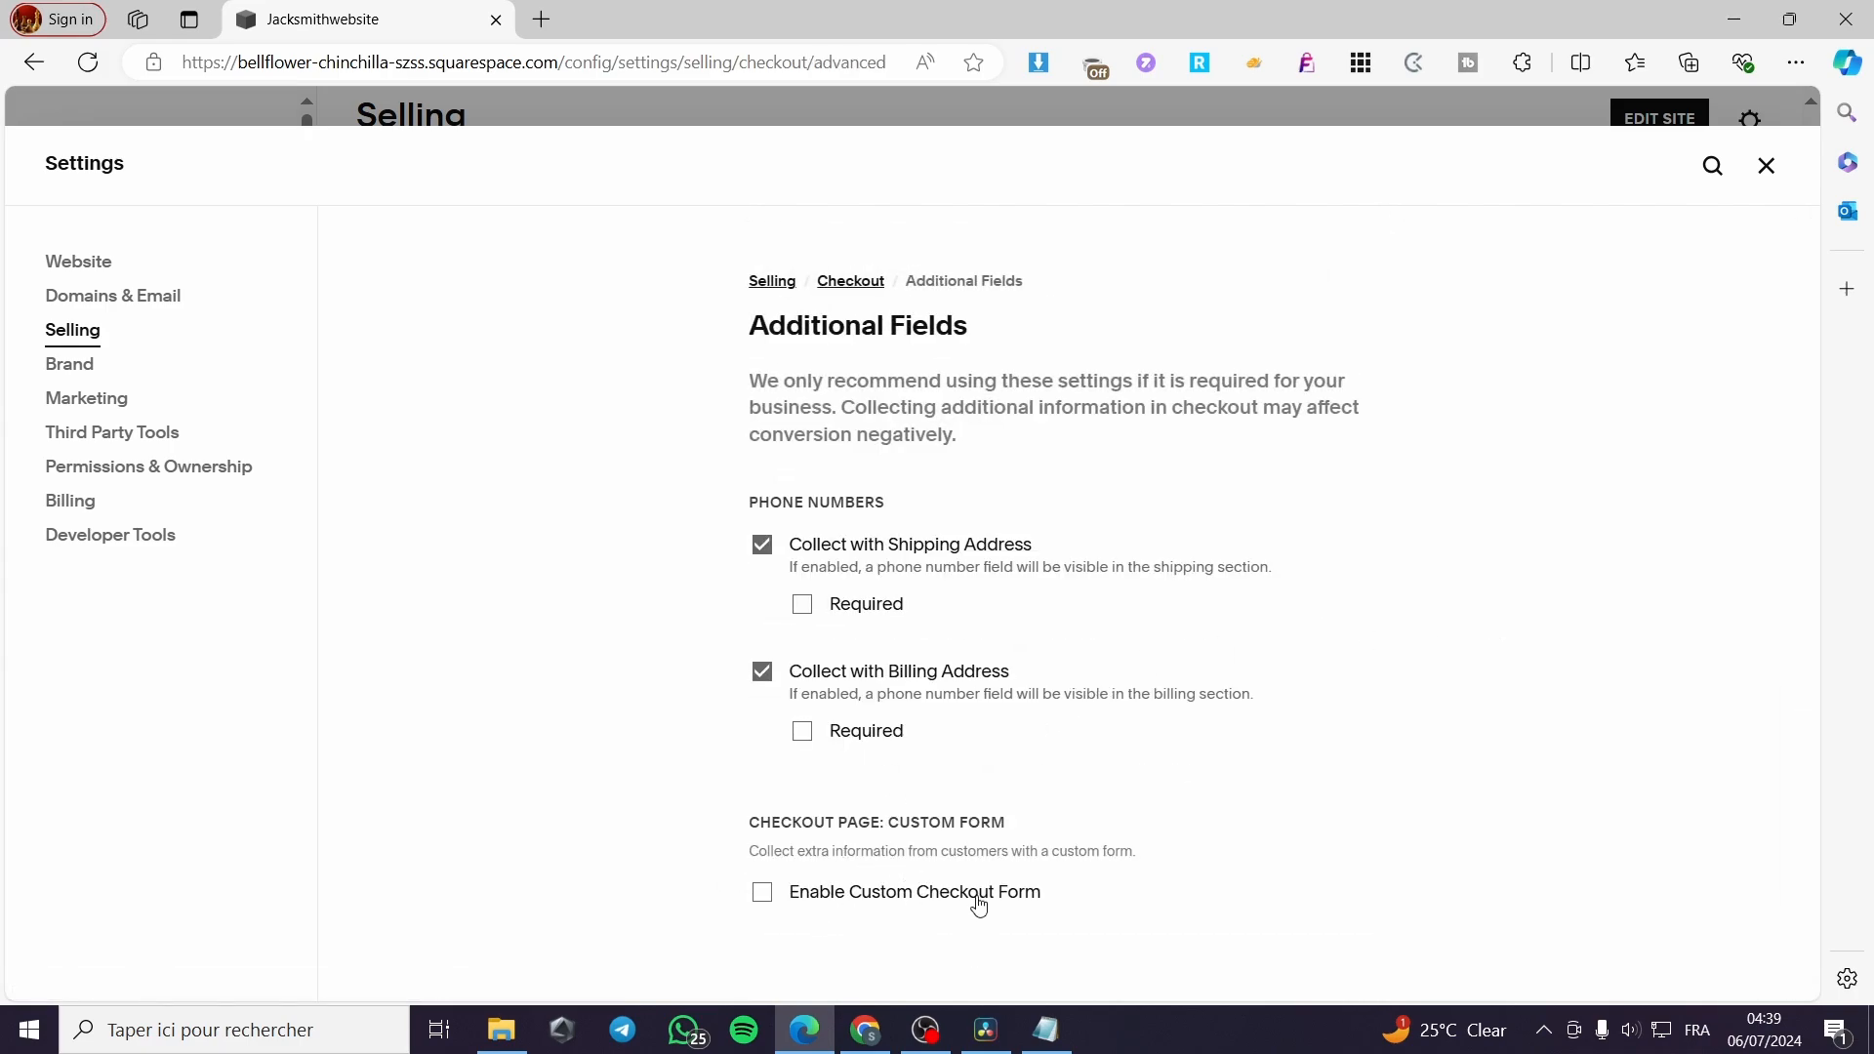
pyautogui.click(979, 904)
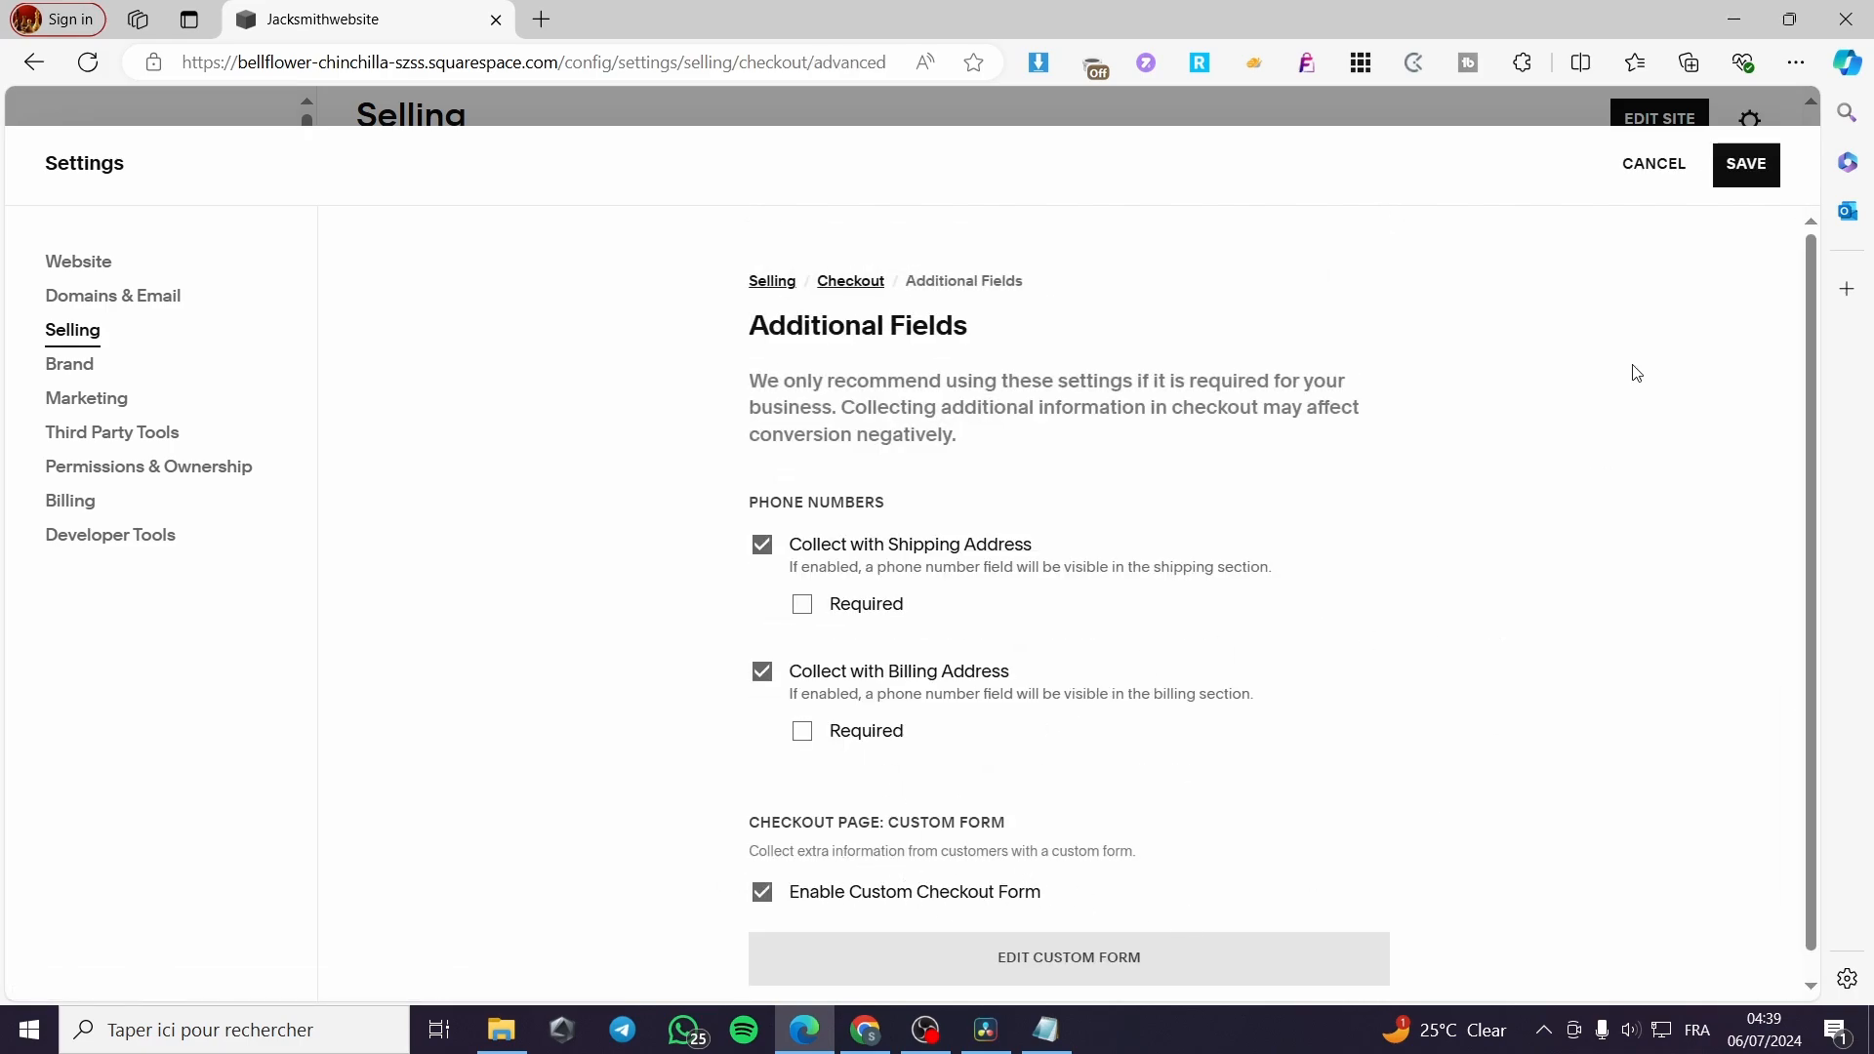
pyautogui.click(1747, 165)
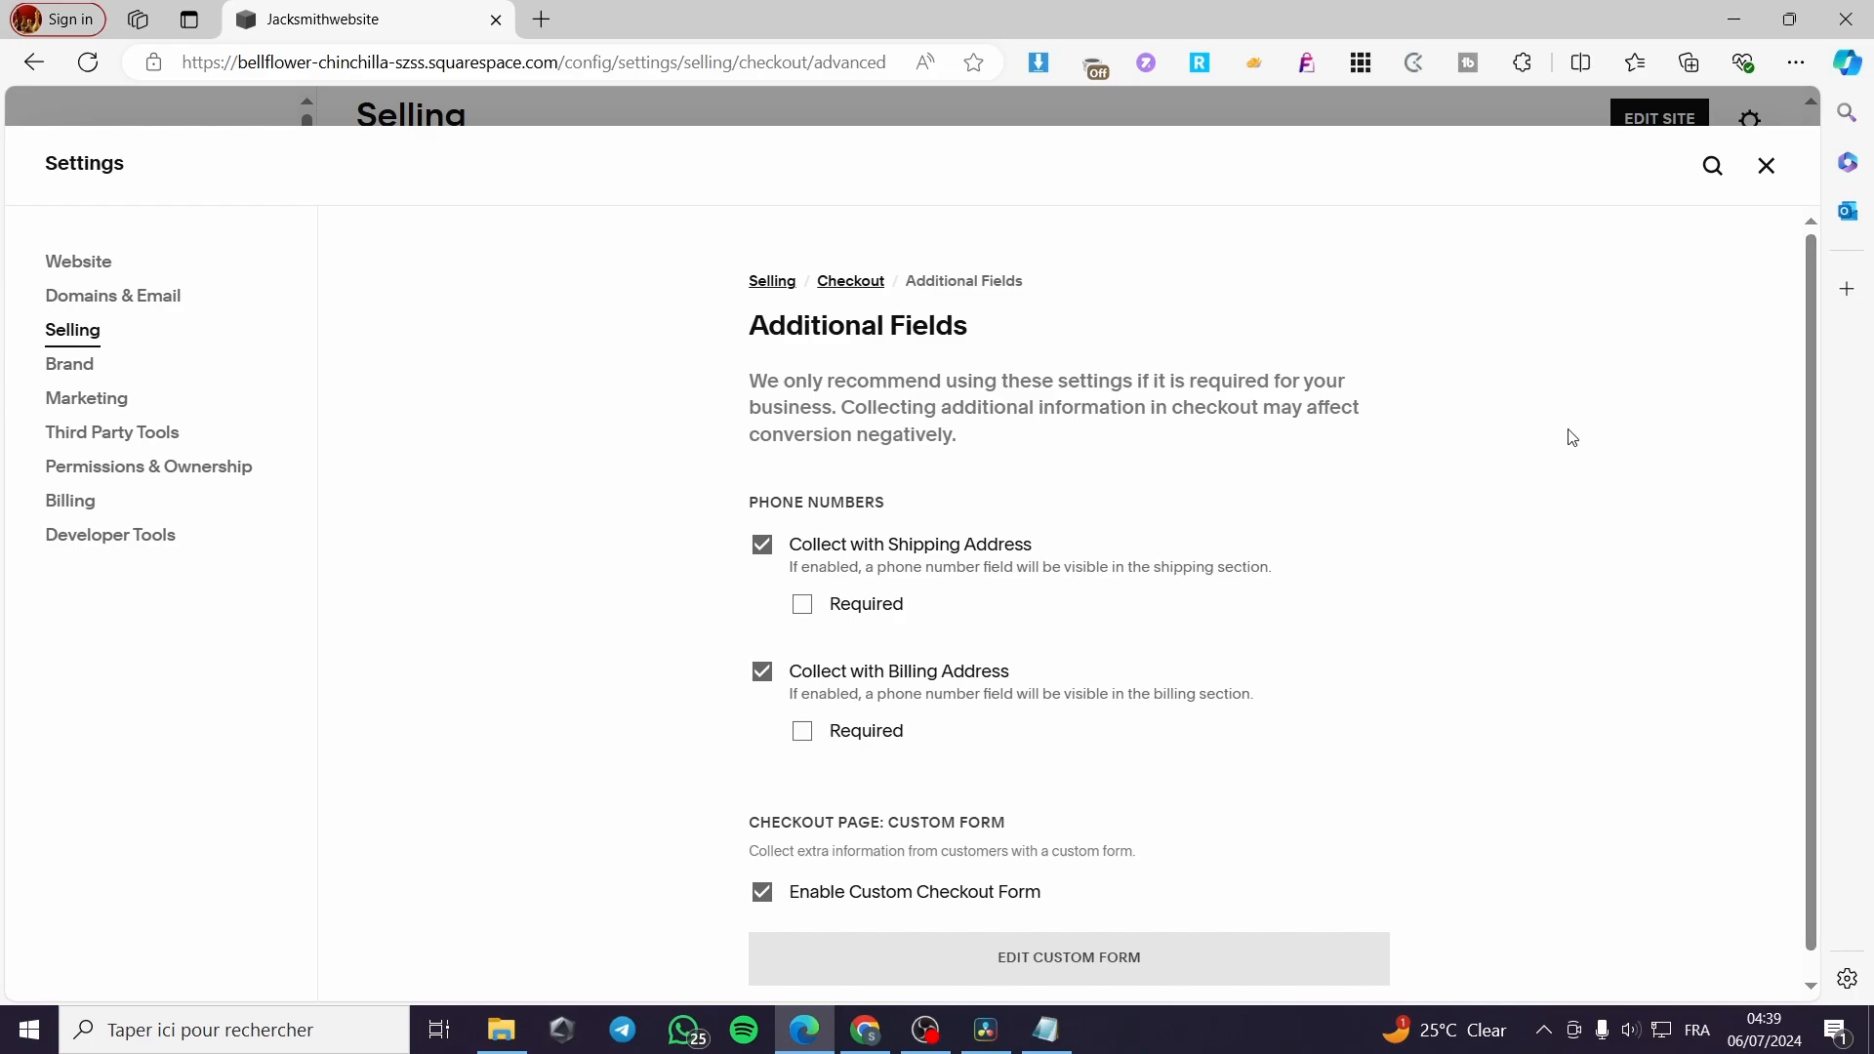
# Open Store Policies in the Checkout settings and review the return policy, terms of service and privacy policy fields
pyautogui.click(102, 350)
pyautogui.scroll(-3, 1074, 781)
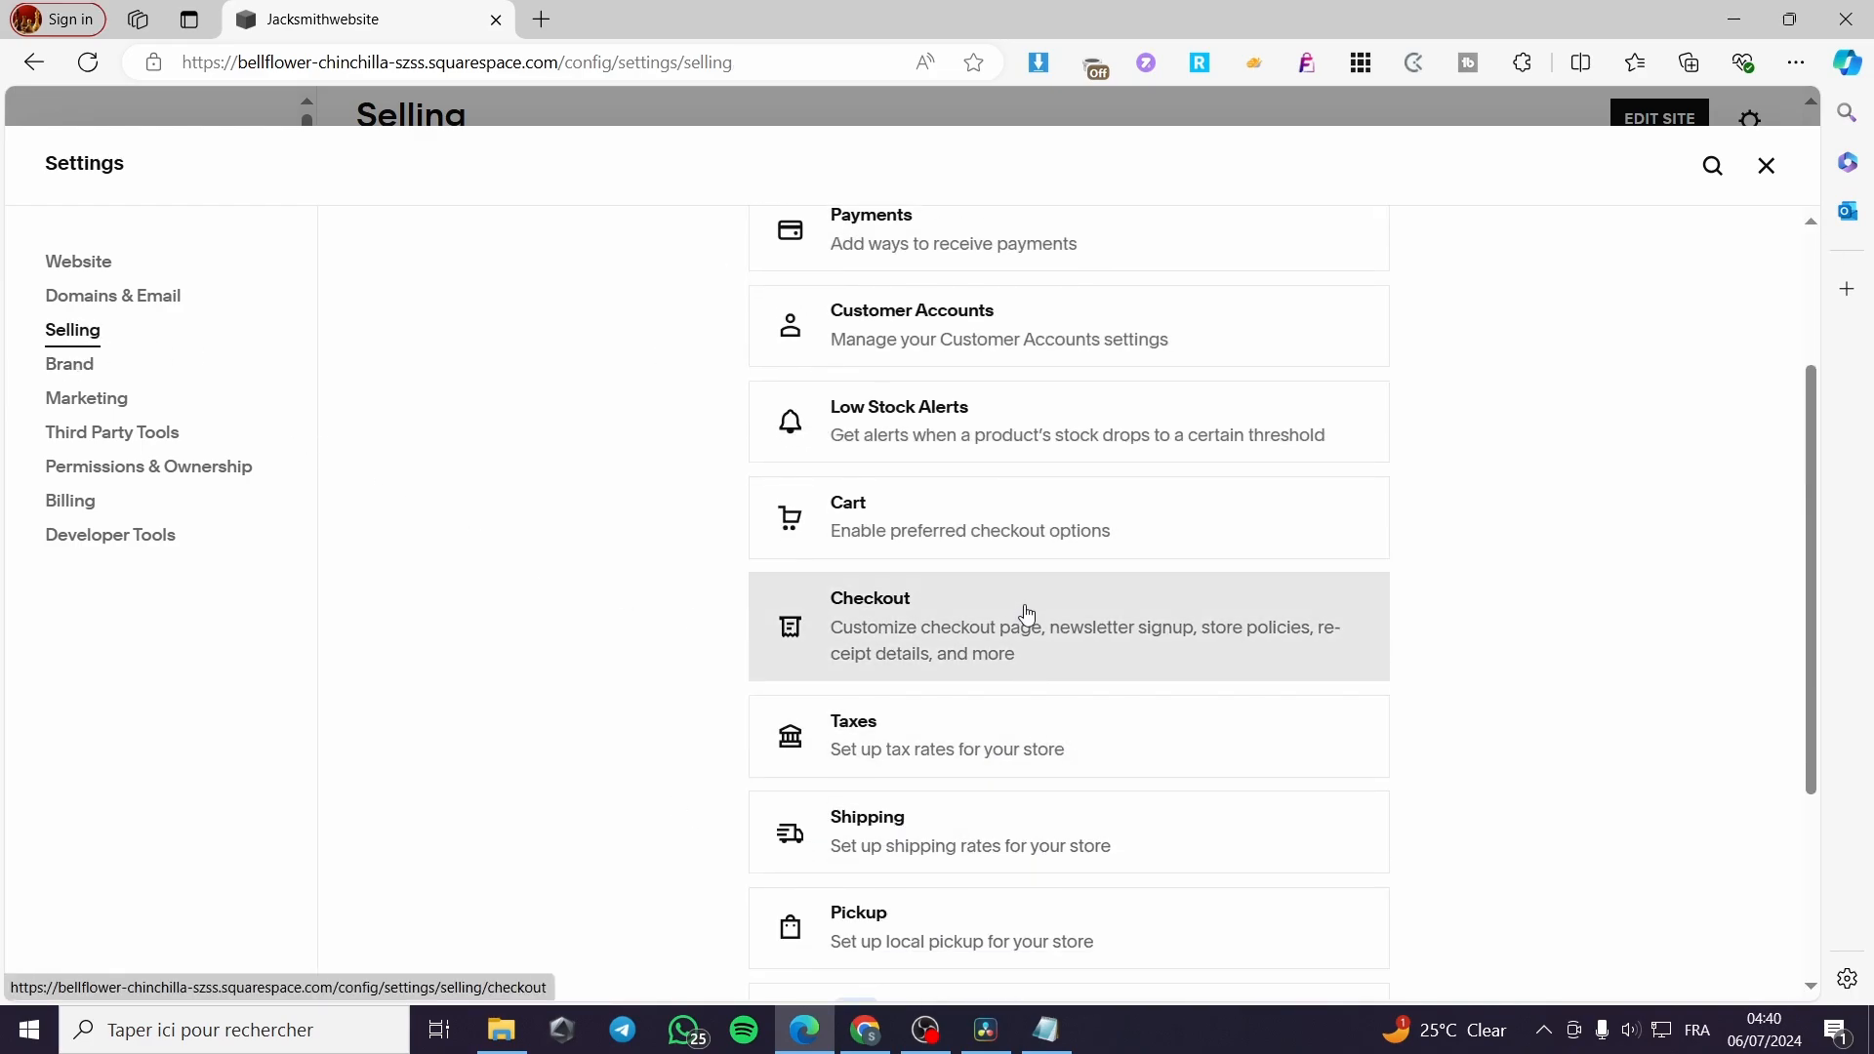
pyautogui.click(1025, 623)
pyautogui.scroll(-10, 1214, 698)
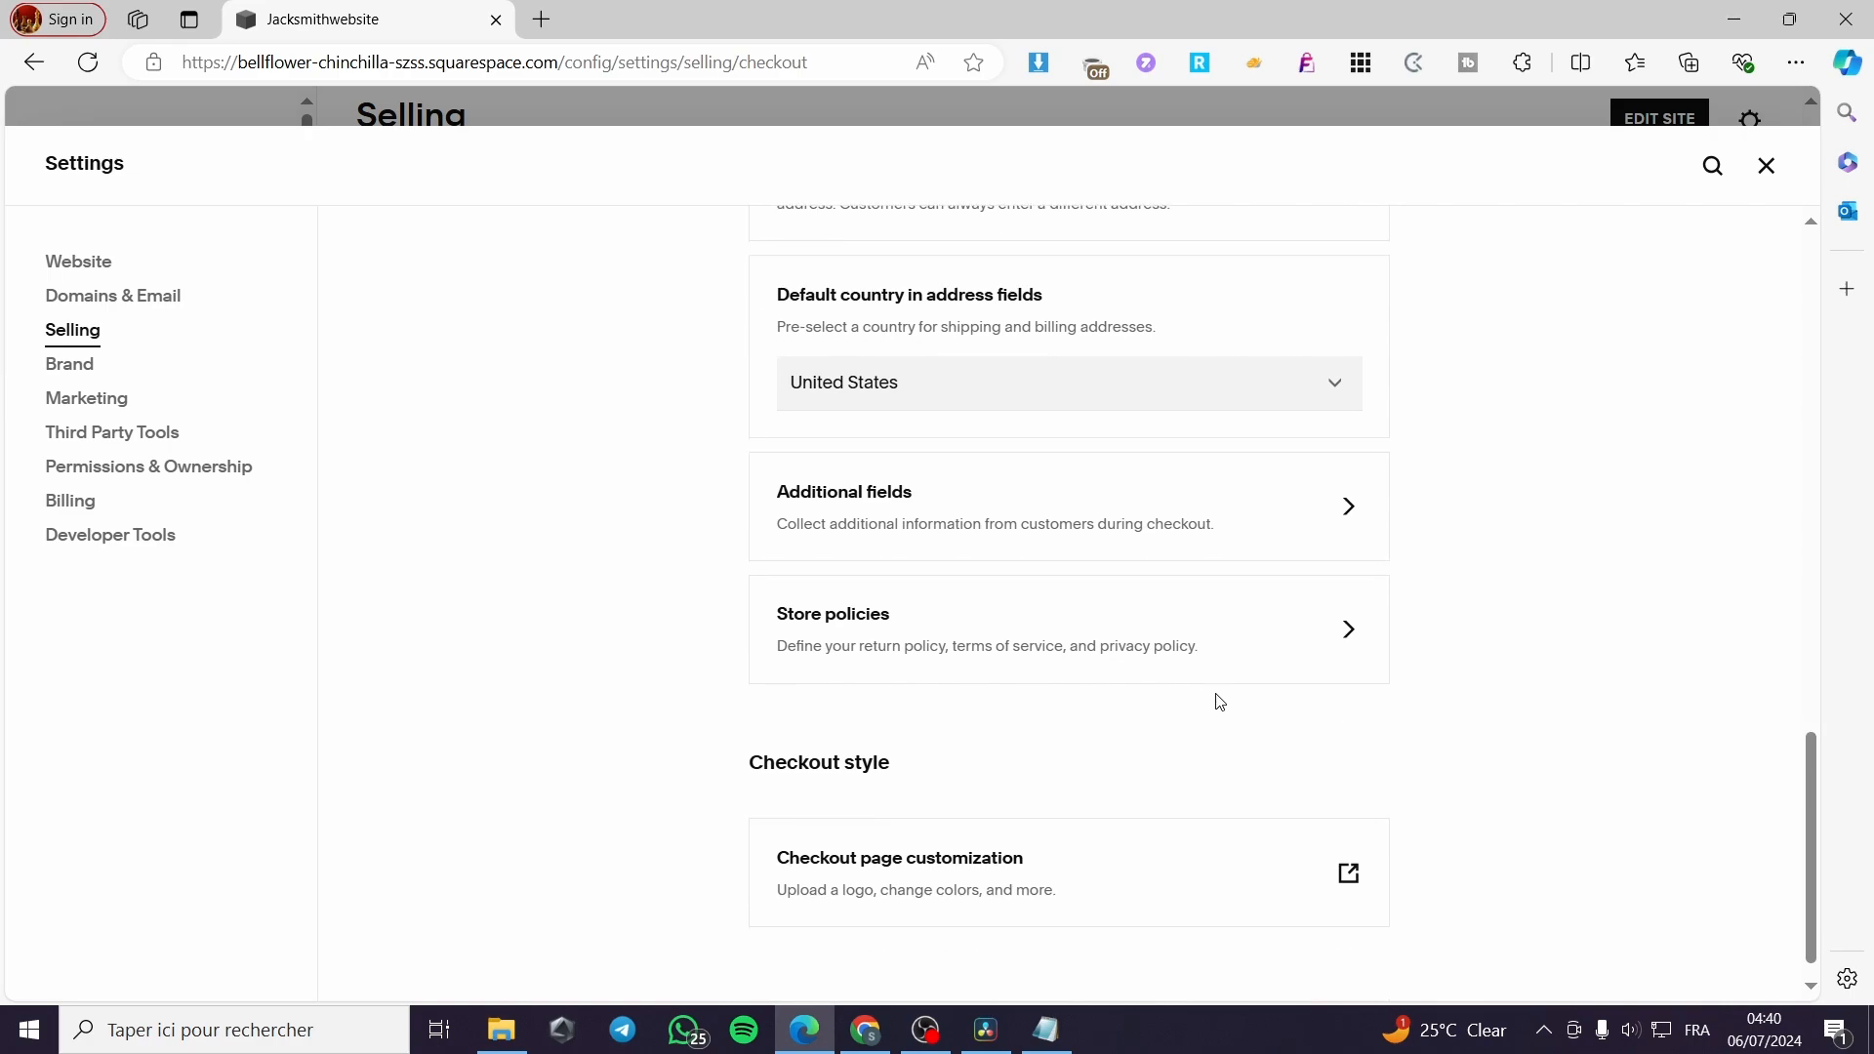
pyautogui.click(883, 625)
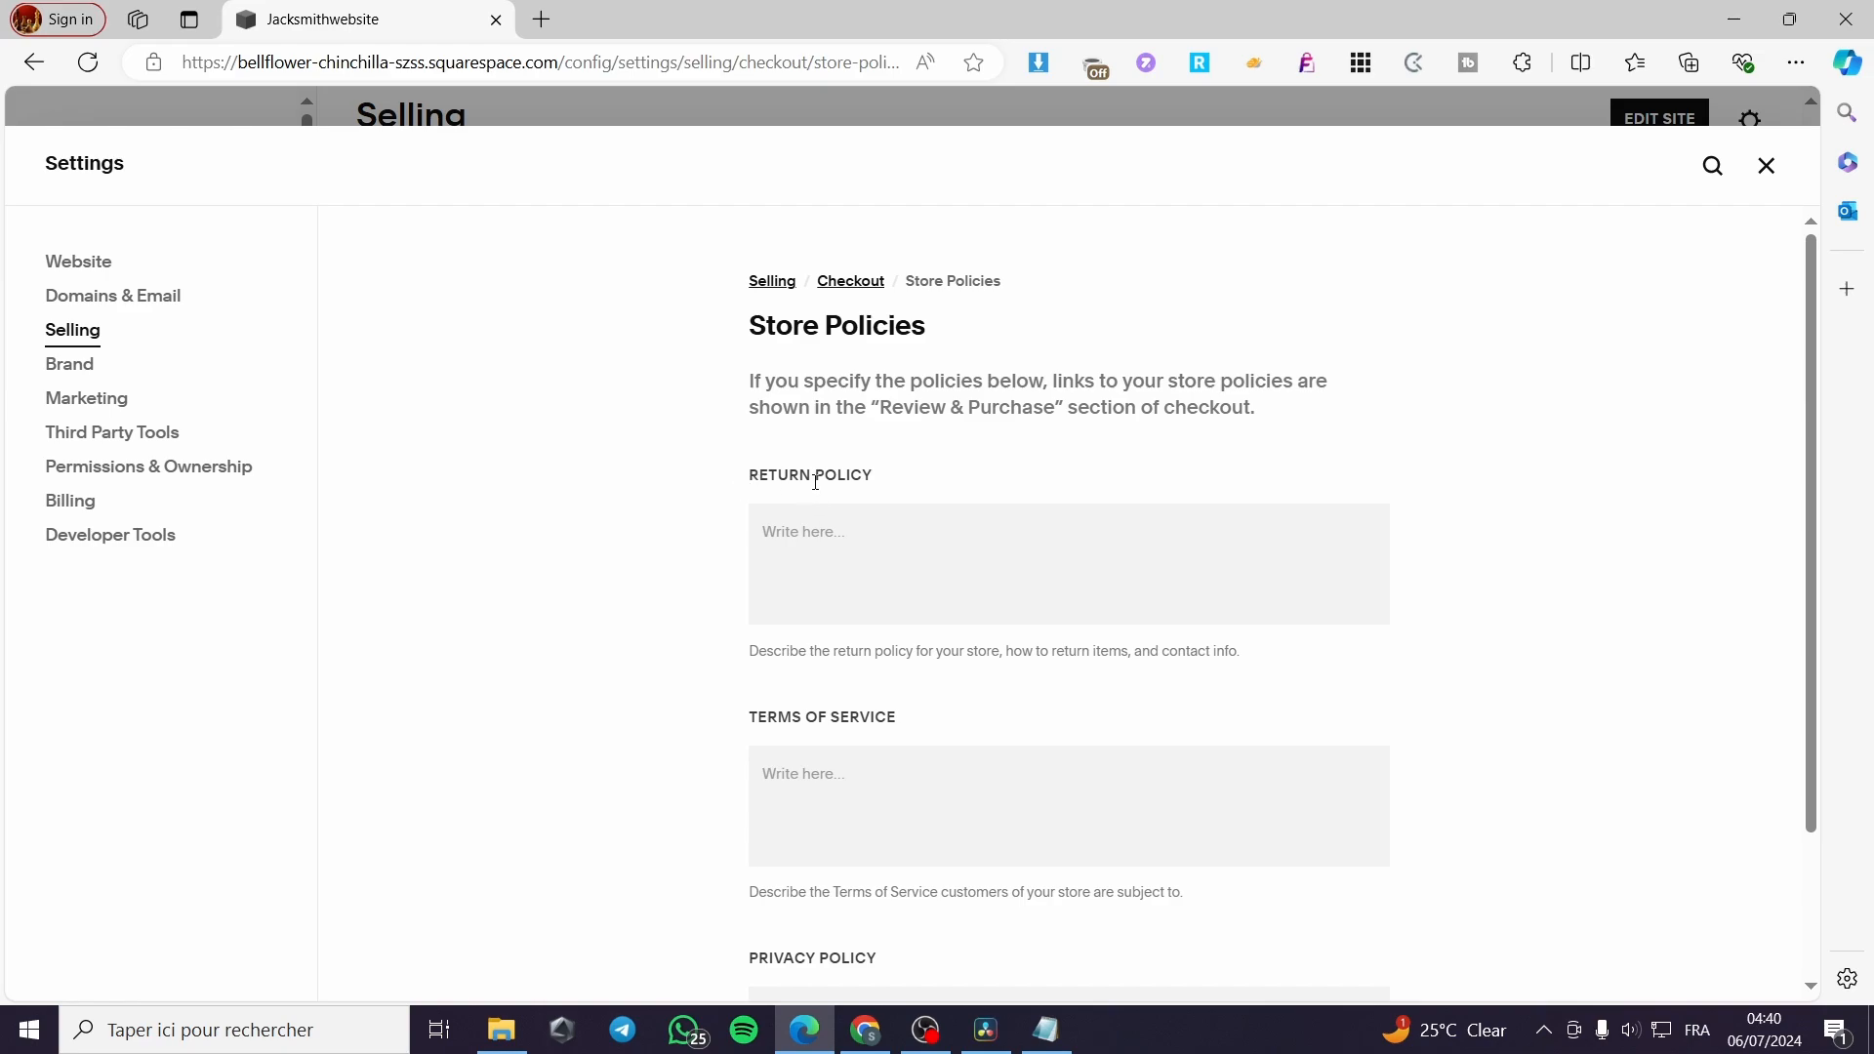
pyautogui.scroll(-1, 816, 482)
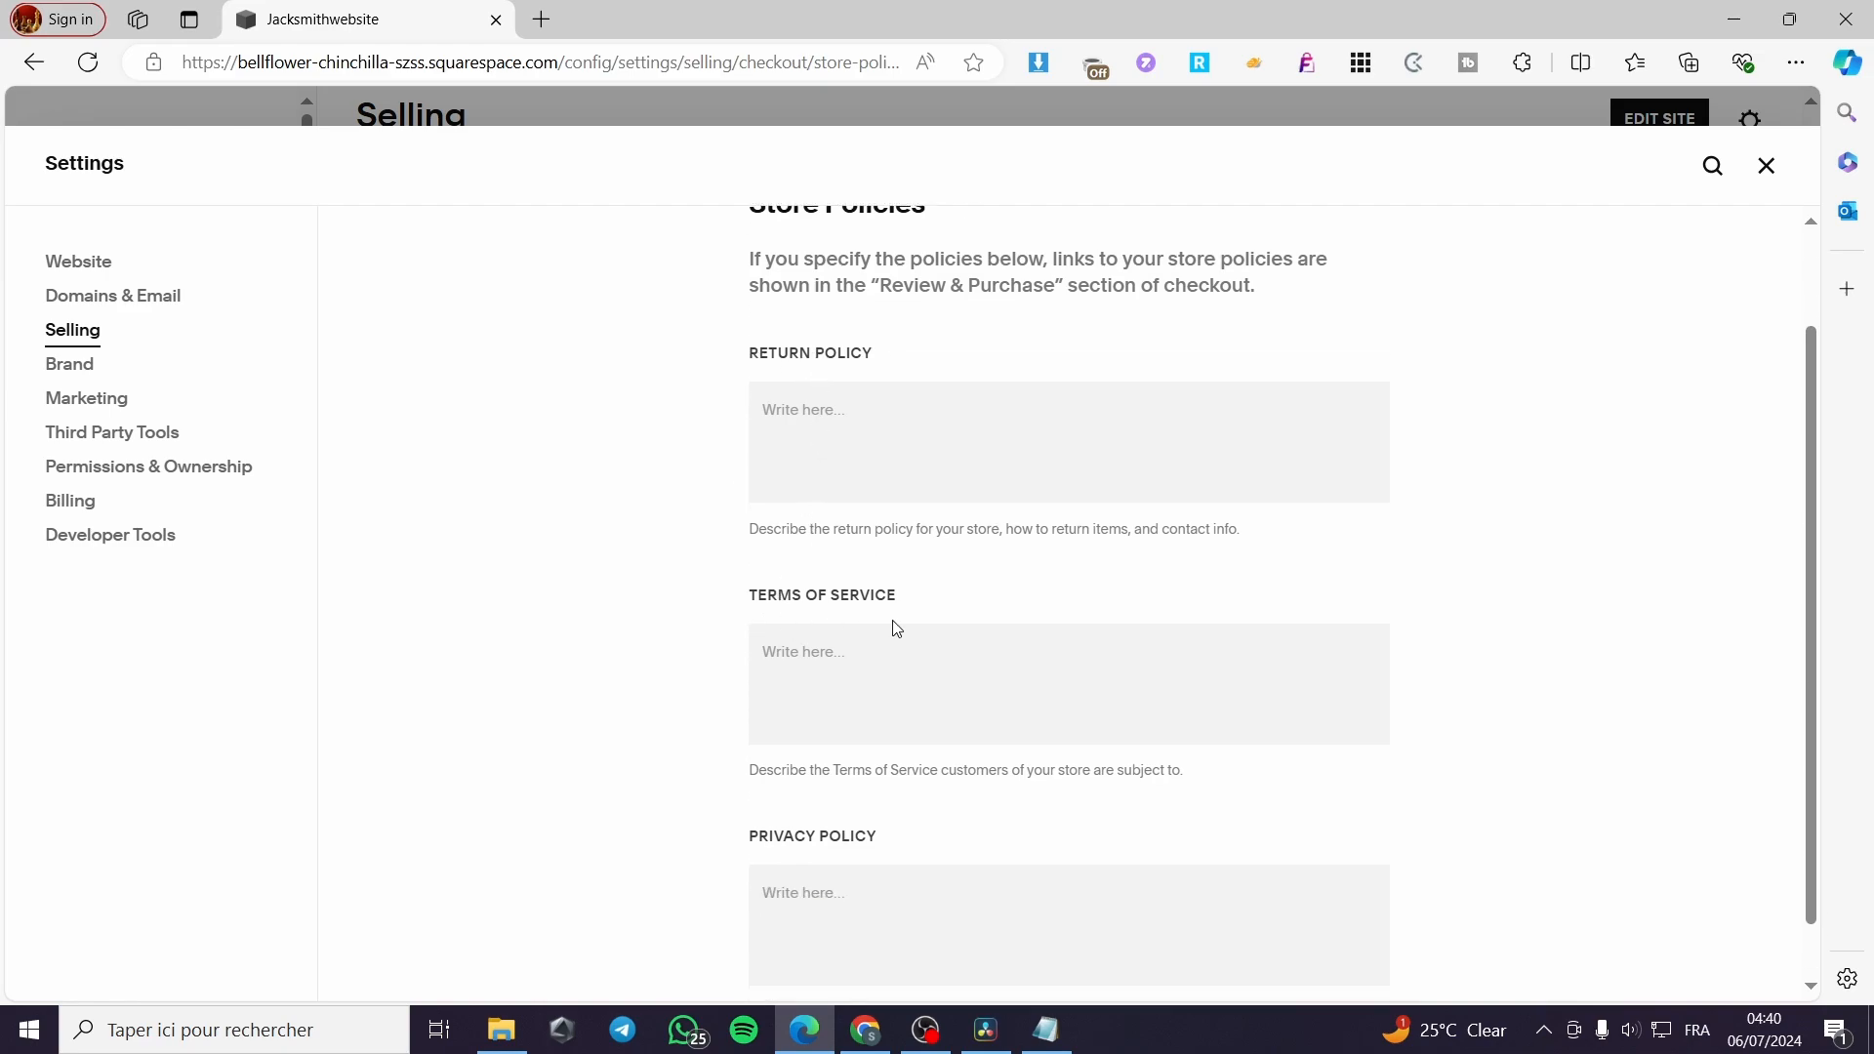
# Review the remaining store policy fields, return to the Checkout settings and open Additional Fields
pyautogui.scroll(-1, 895, 635)
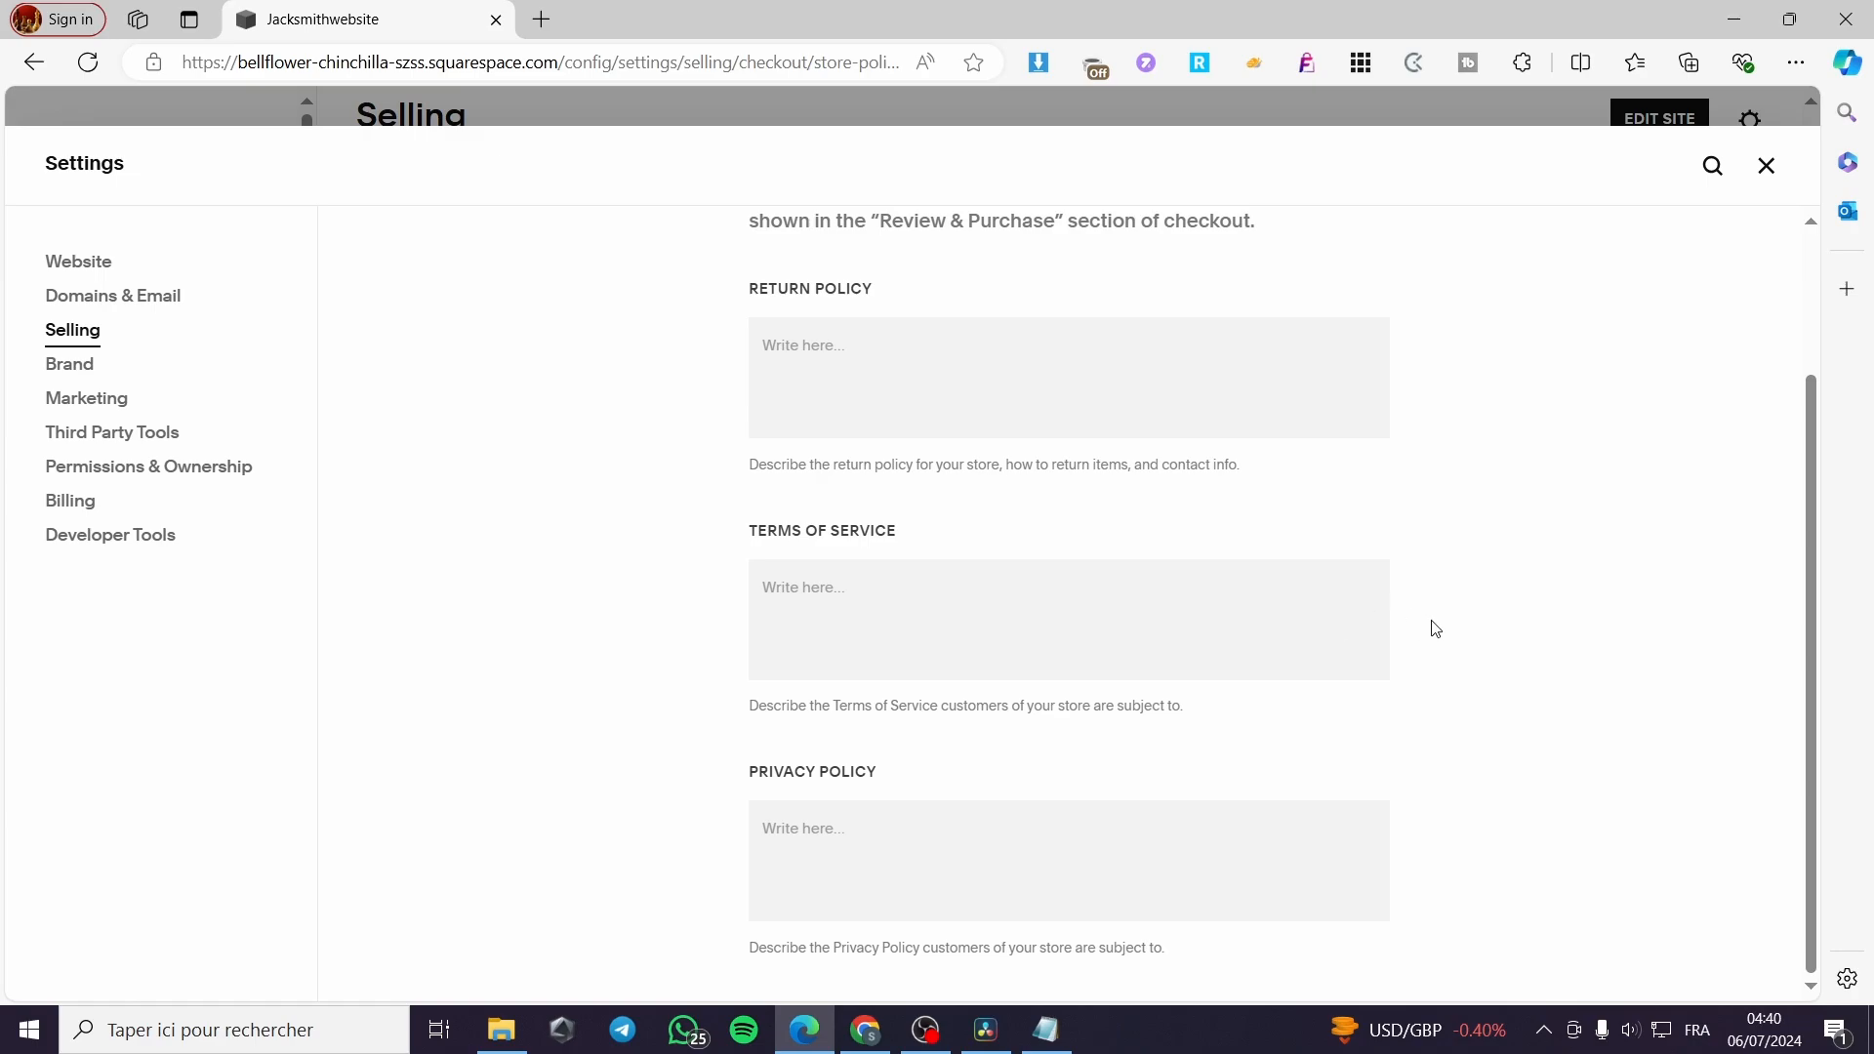
pyautogui.scroll(2, 1113, 679)
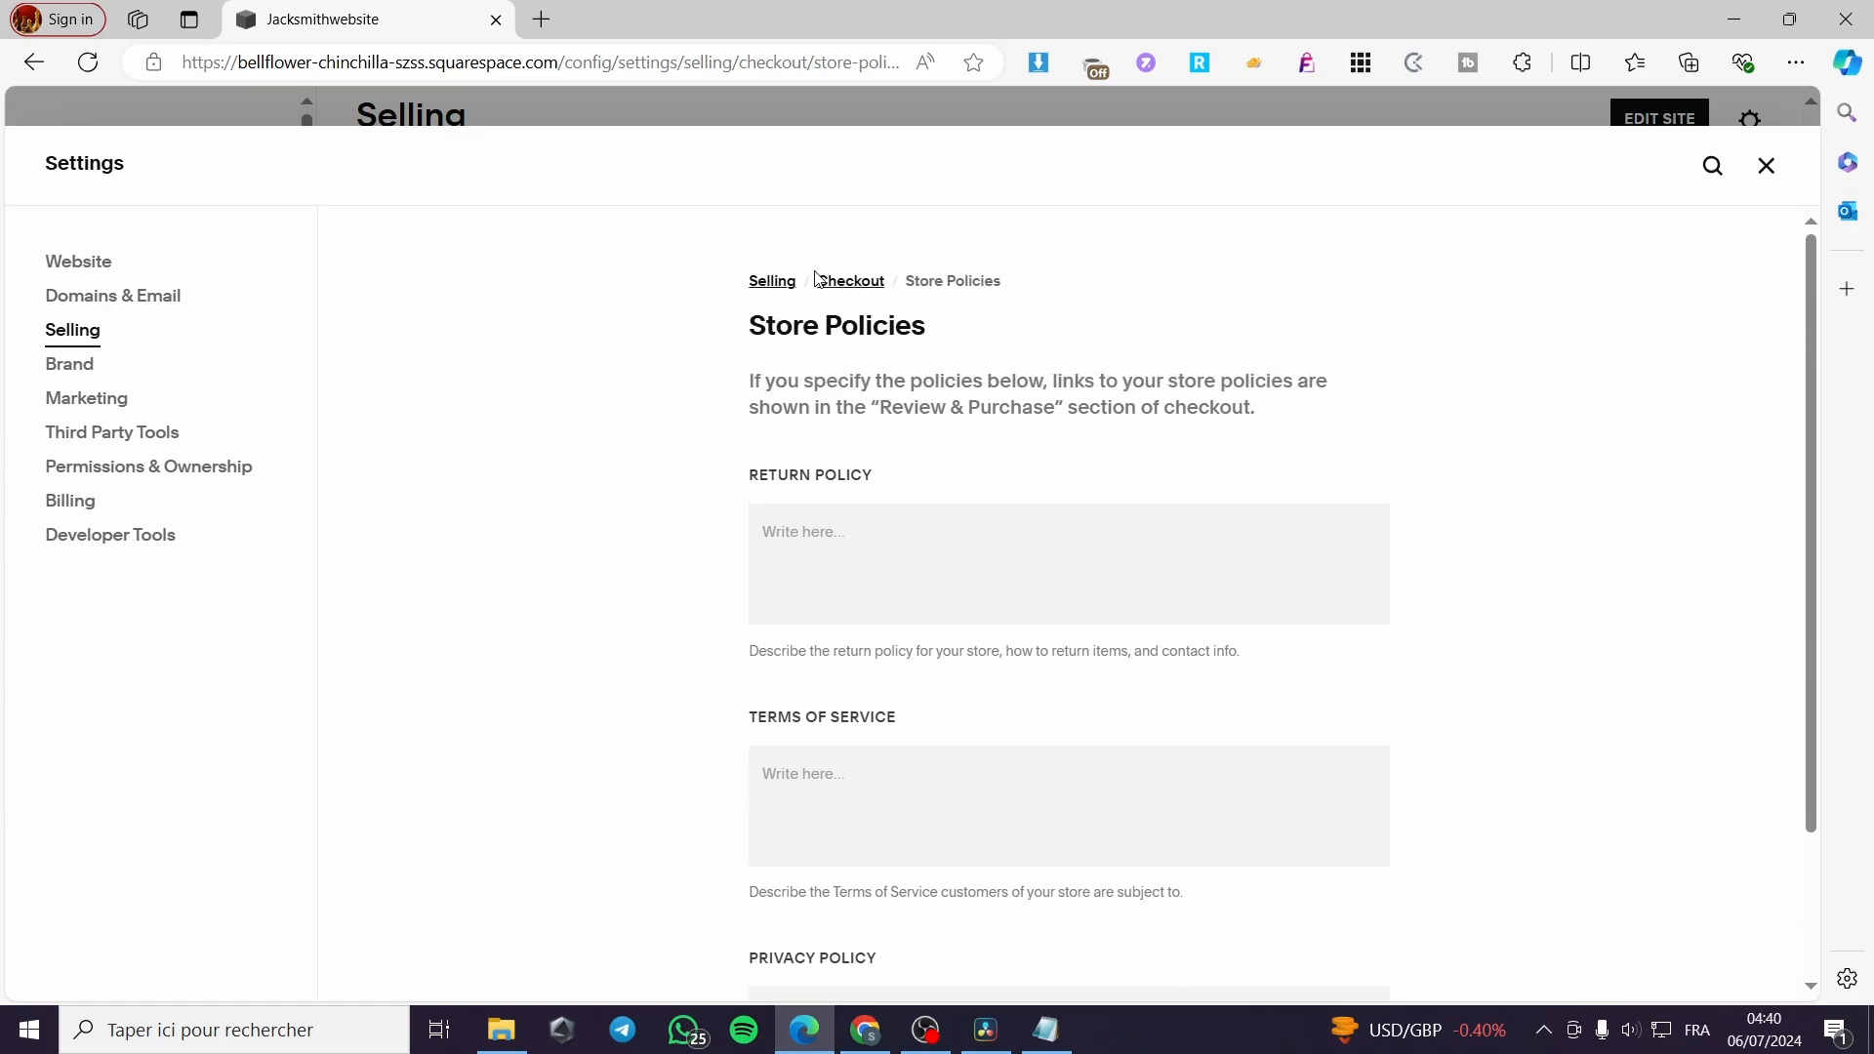
pyautogui.click(860, 292)
pyautogui.scroll(-10, 1357, 527)
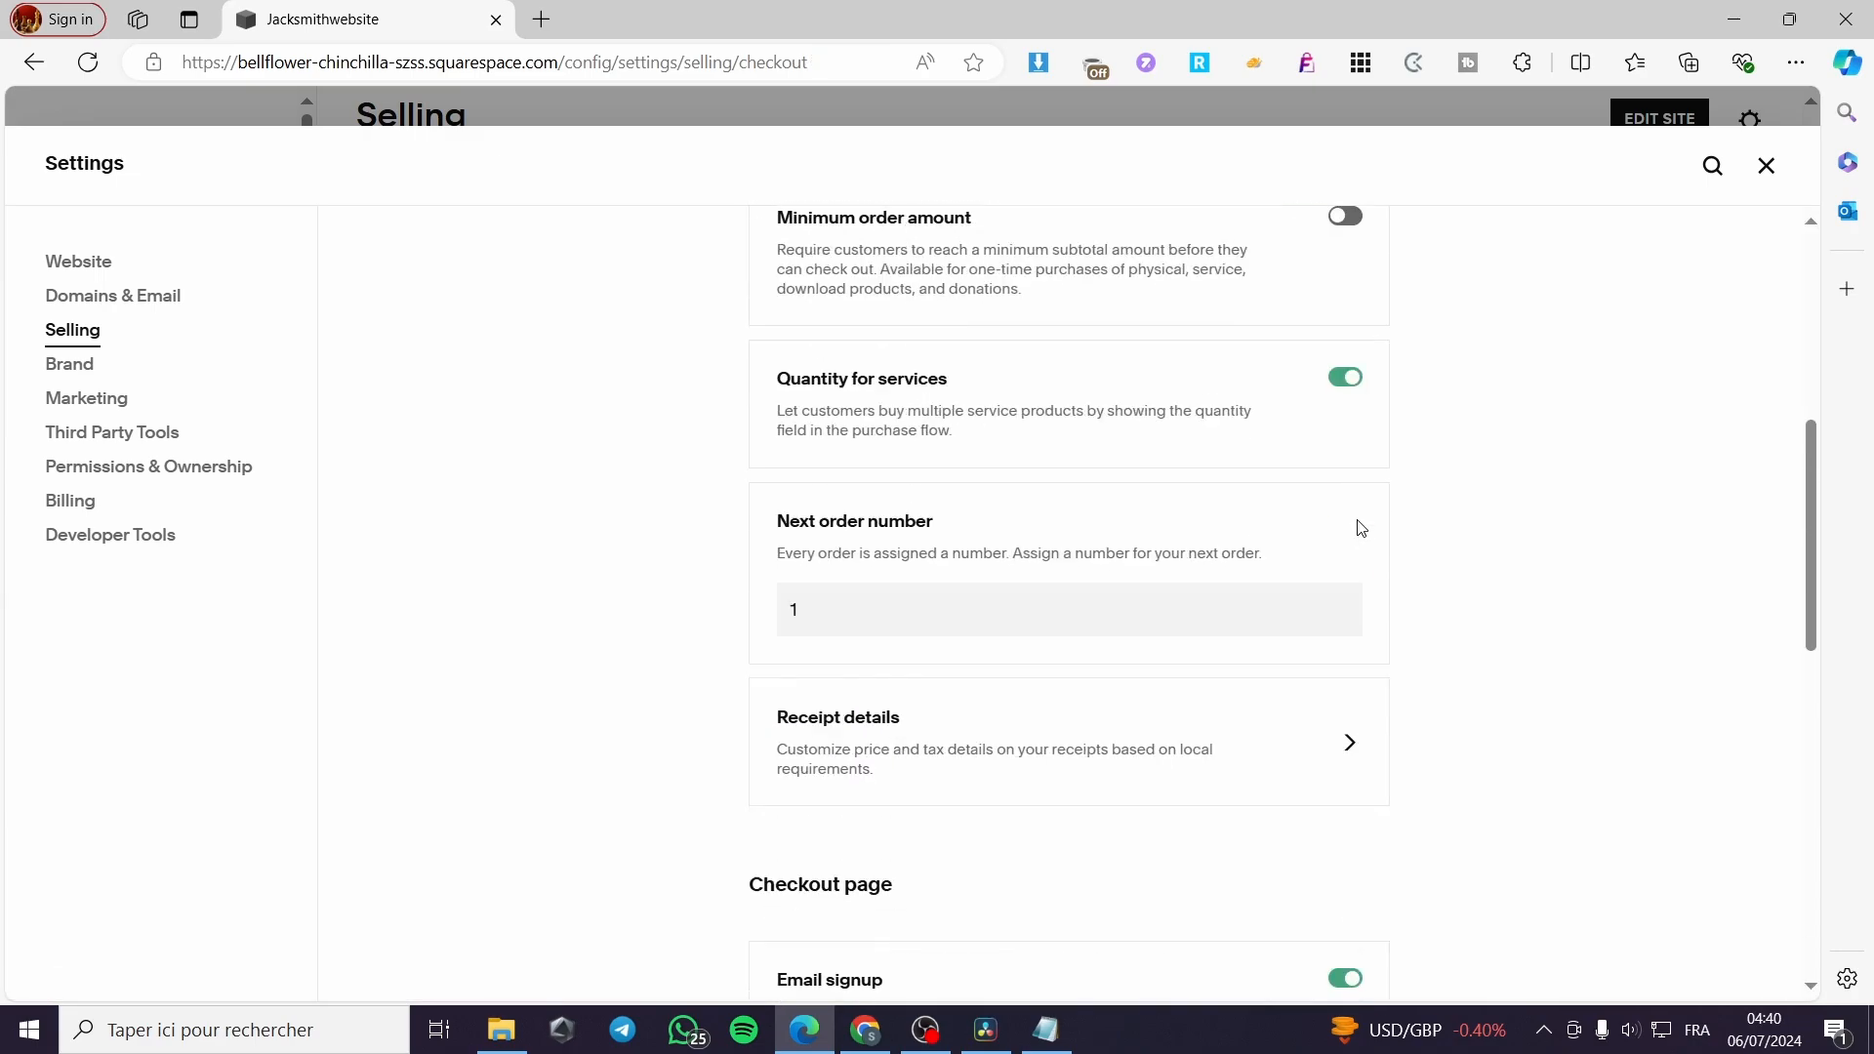
pyautogui.scroll(-5, 1403, 571)
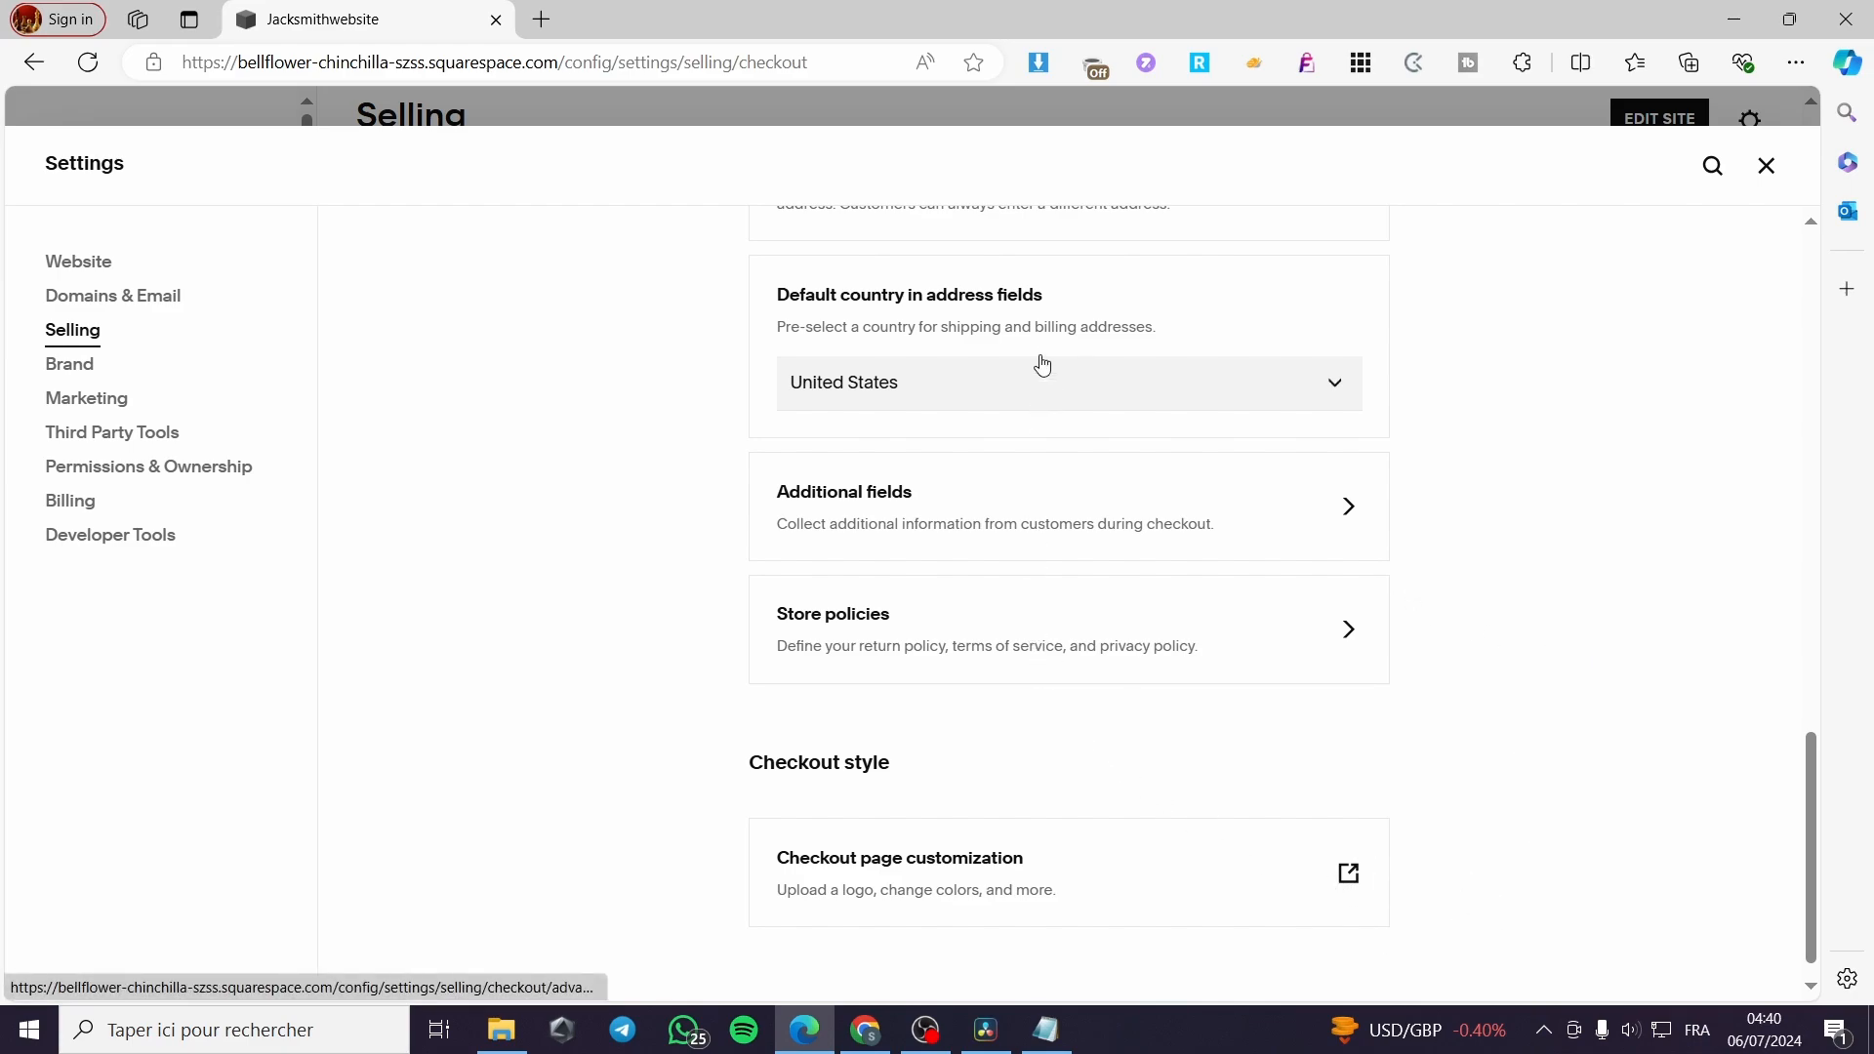
pyautogui.click(1113, 527)
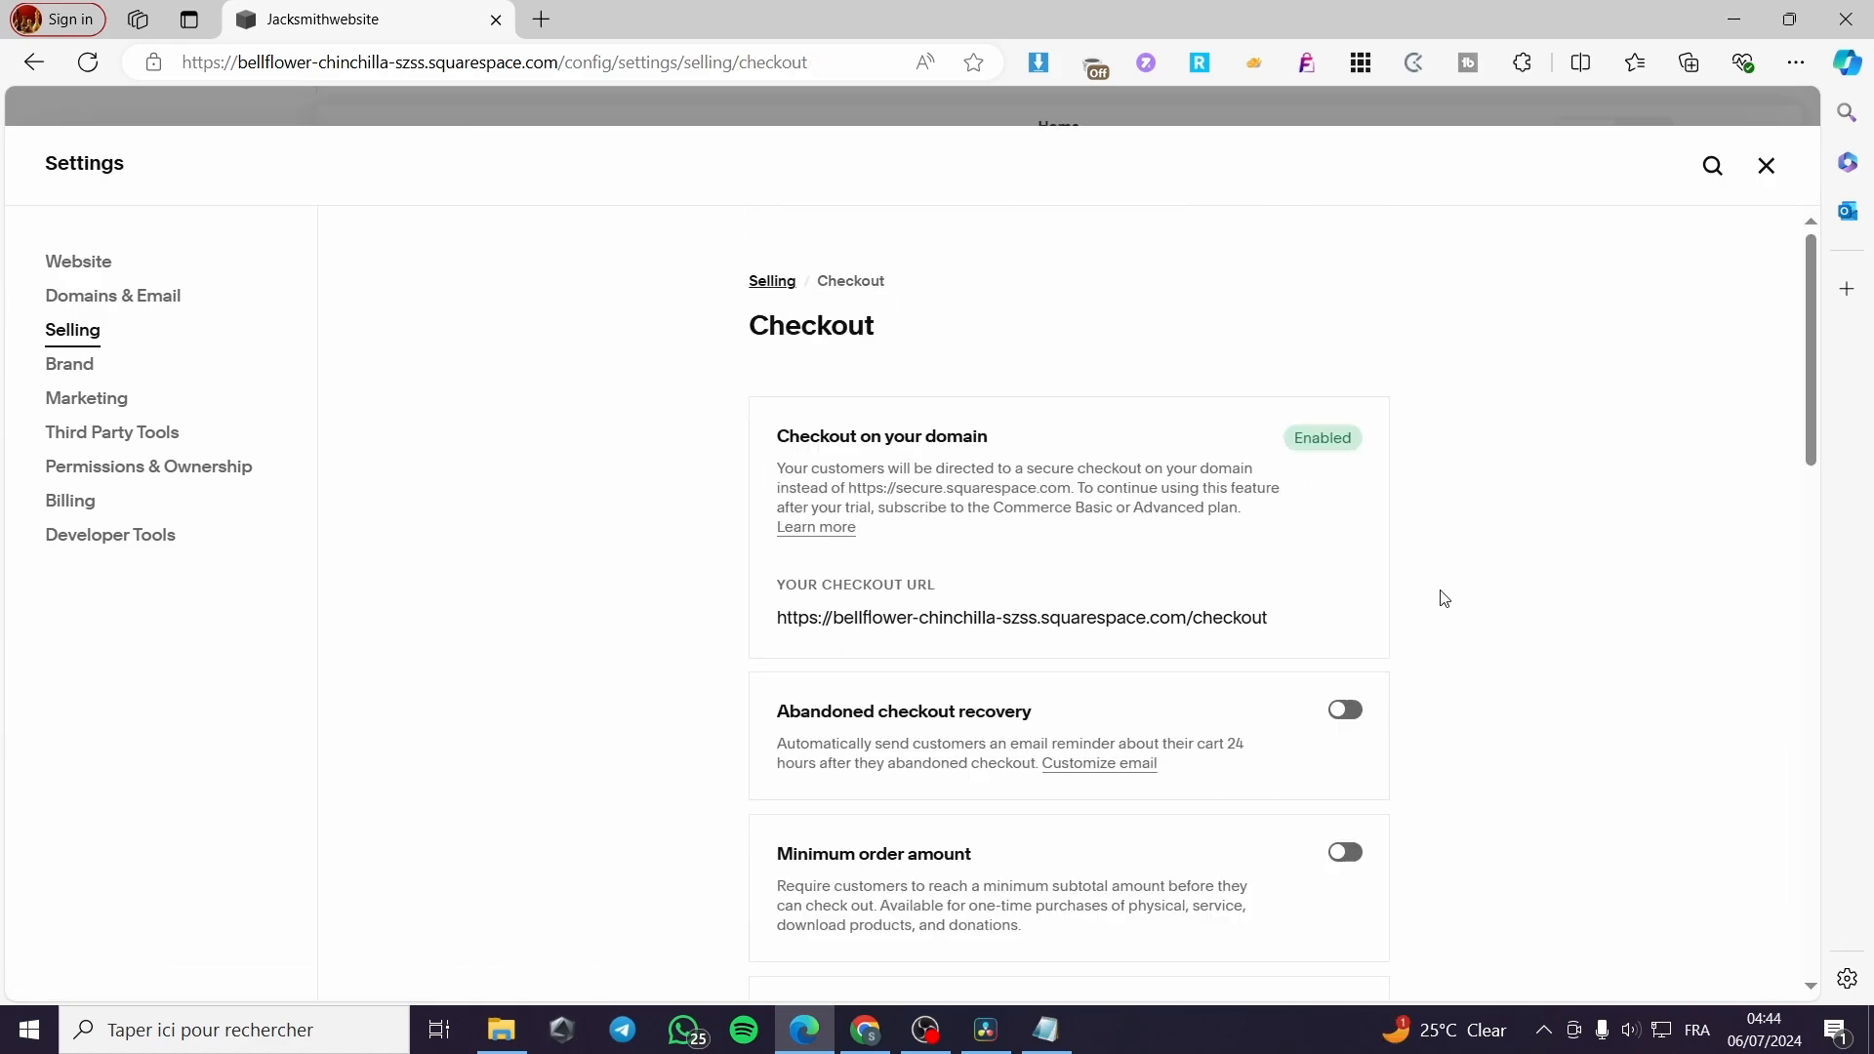
# Open Receipt Details in the Checkout settings and enable Show Pre-Tax Price with Item Price
pyautogui.scroll(-3, 1447, 591)
pyautogui.scroll(-3, 1452, 582)
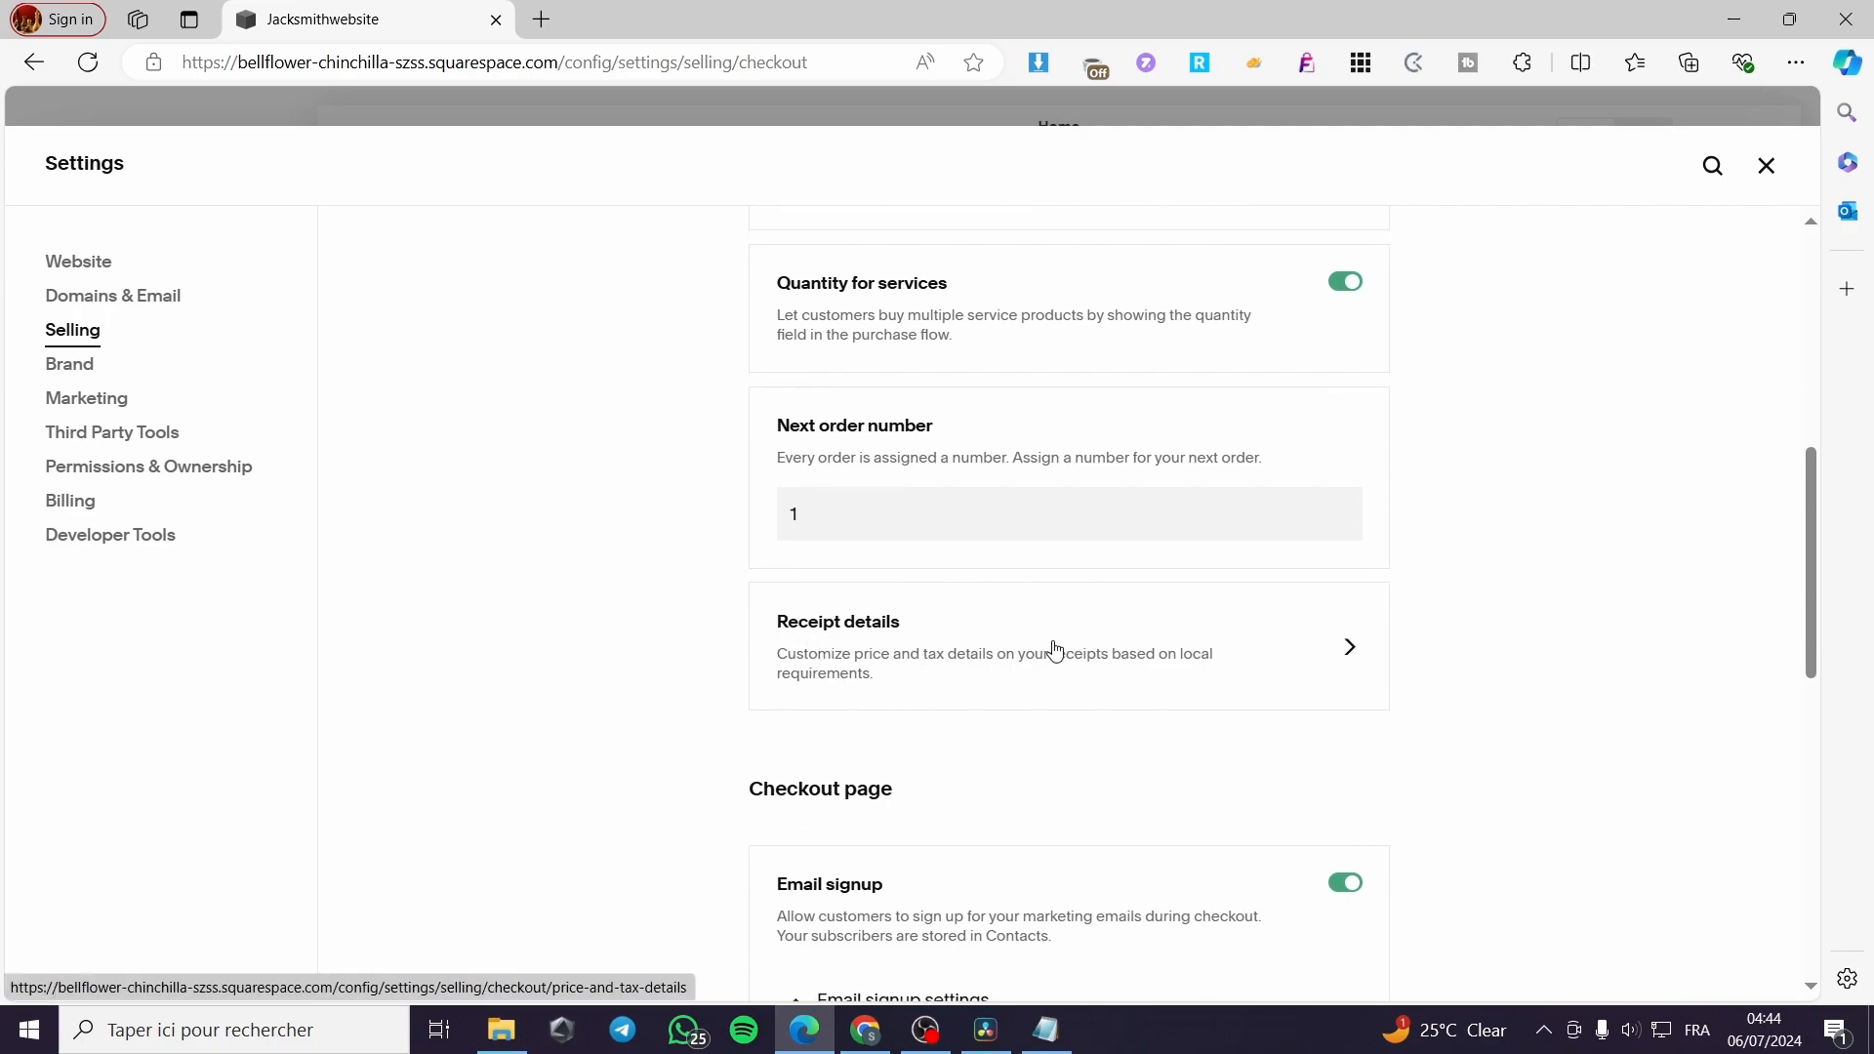
pyautogui.click(1241, 656)
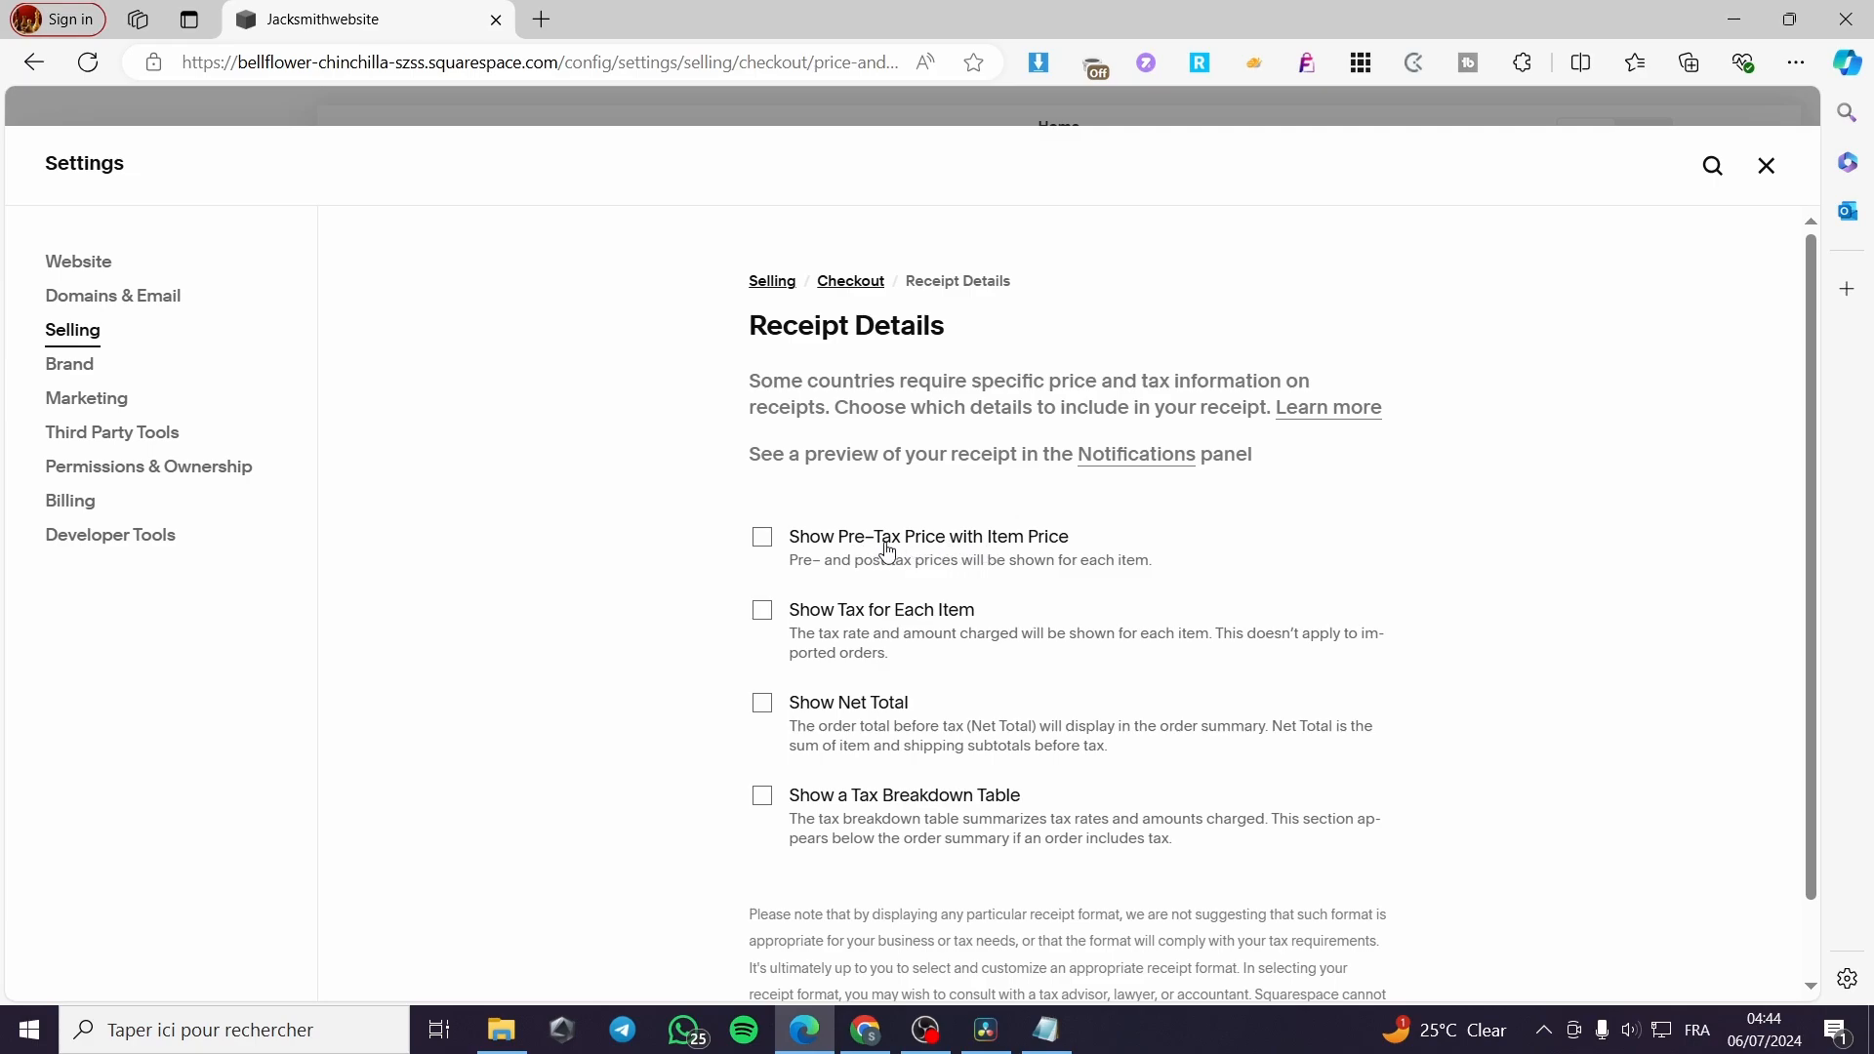
pyautogui.click(766, 539)
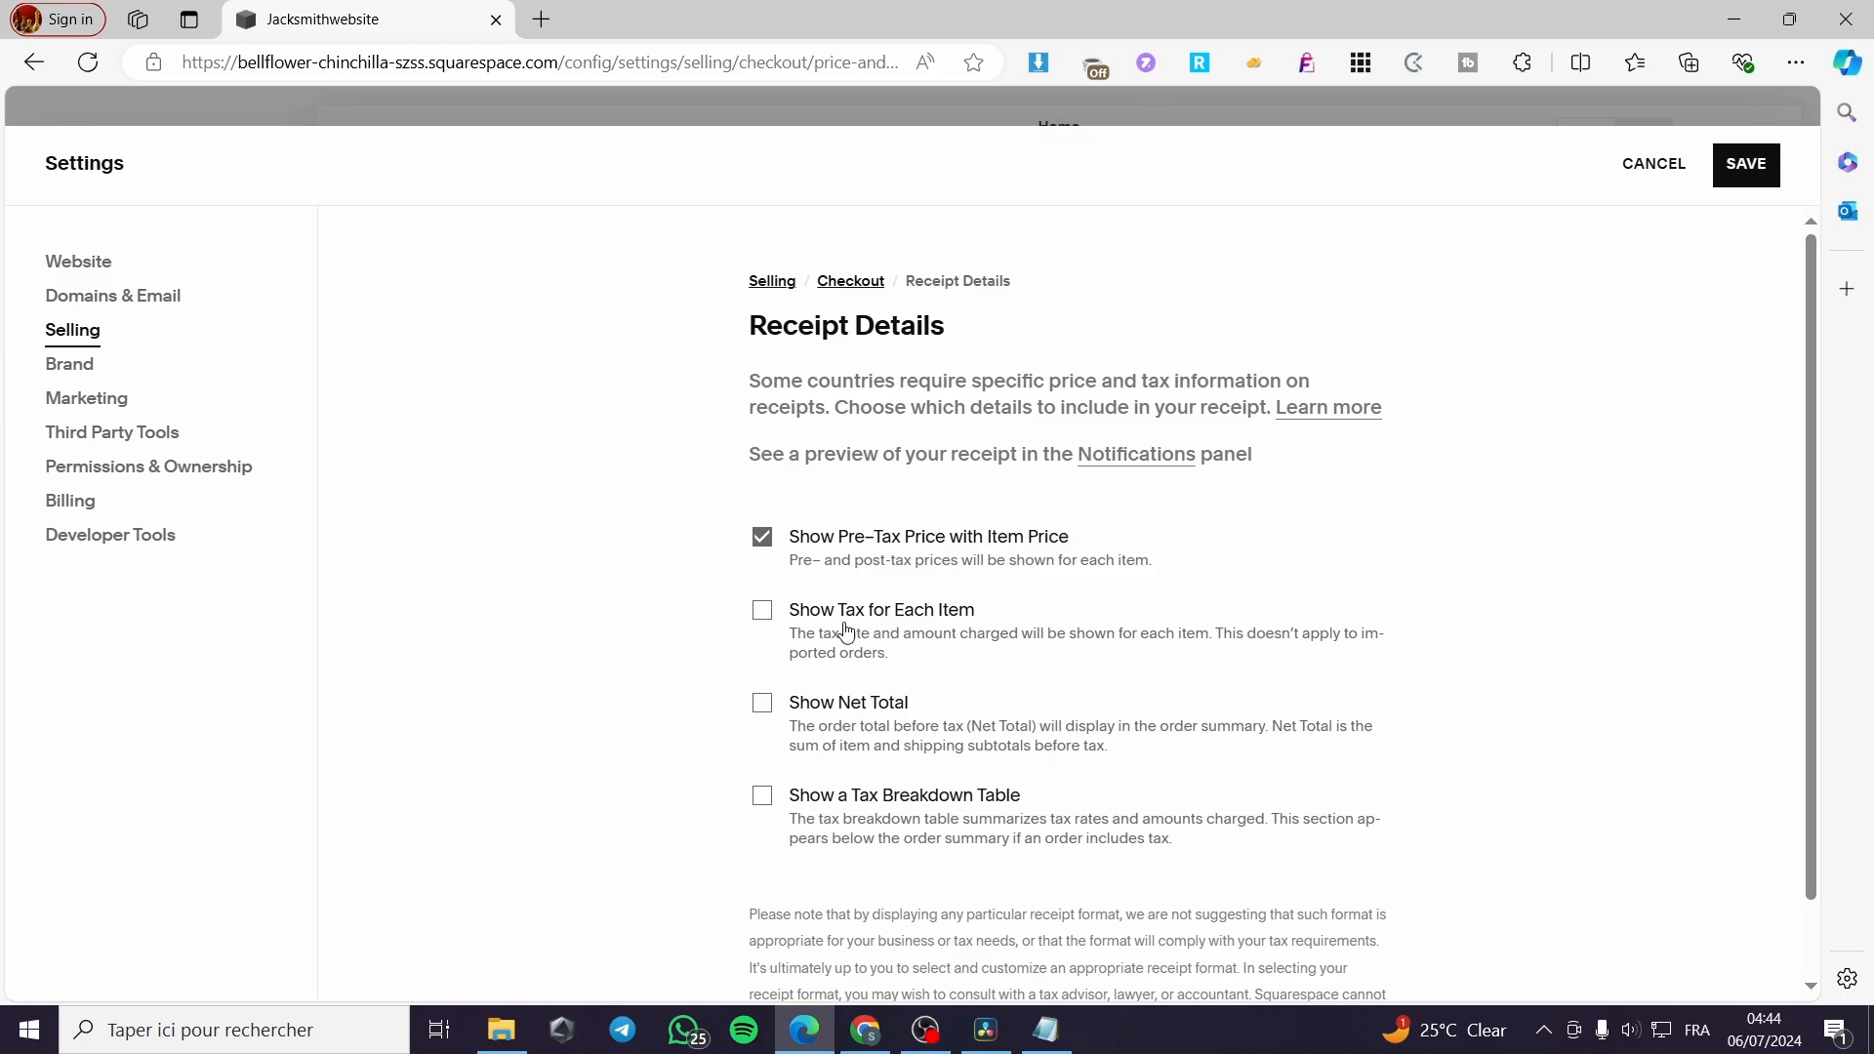
# Try the Show Tax for Each Item option in the receipt details and turn it off again
pyautogui.click(754, 615)
pyautogui.scroll(-1, 946, 815)
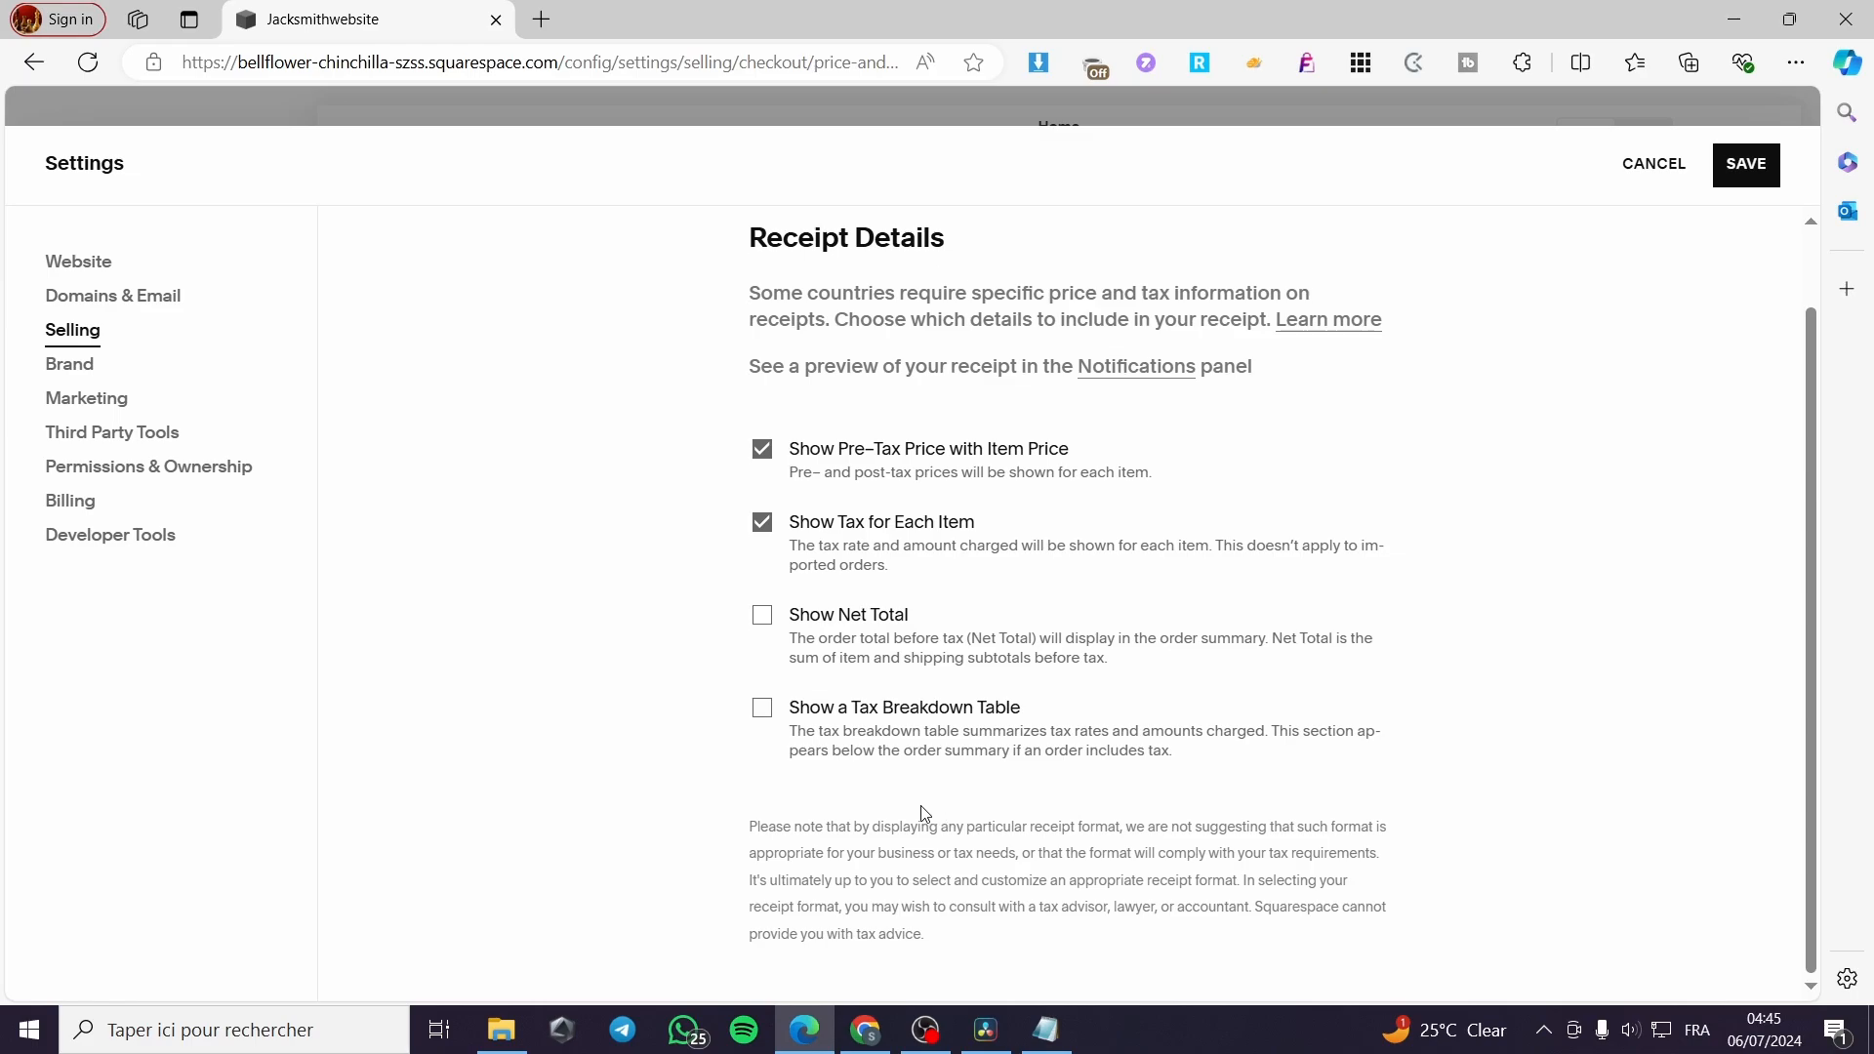
pyautogui.click(771, 530)
# Save the receipt details and close the settings to return to the website overview
pyautogui.click(1747, 166)
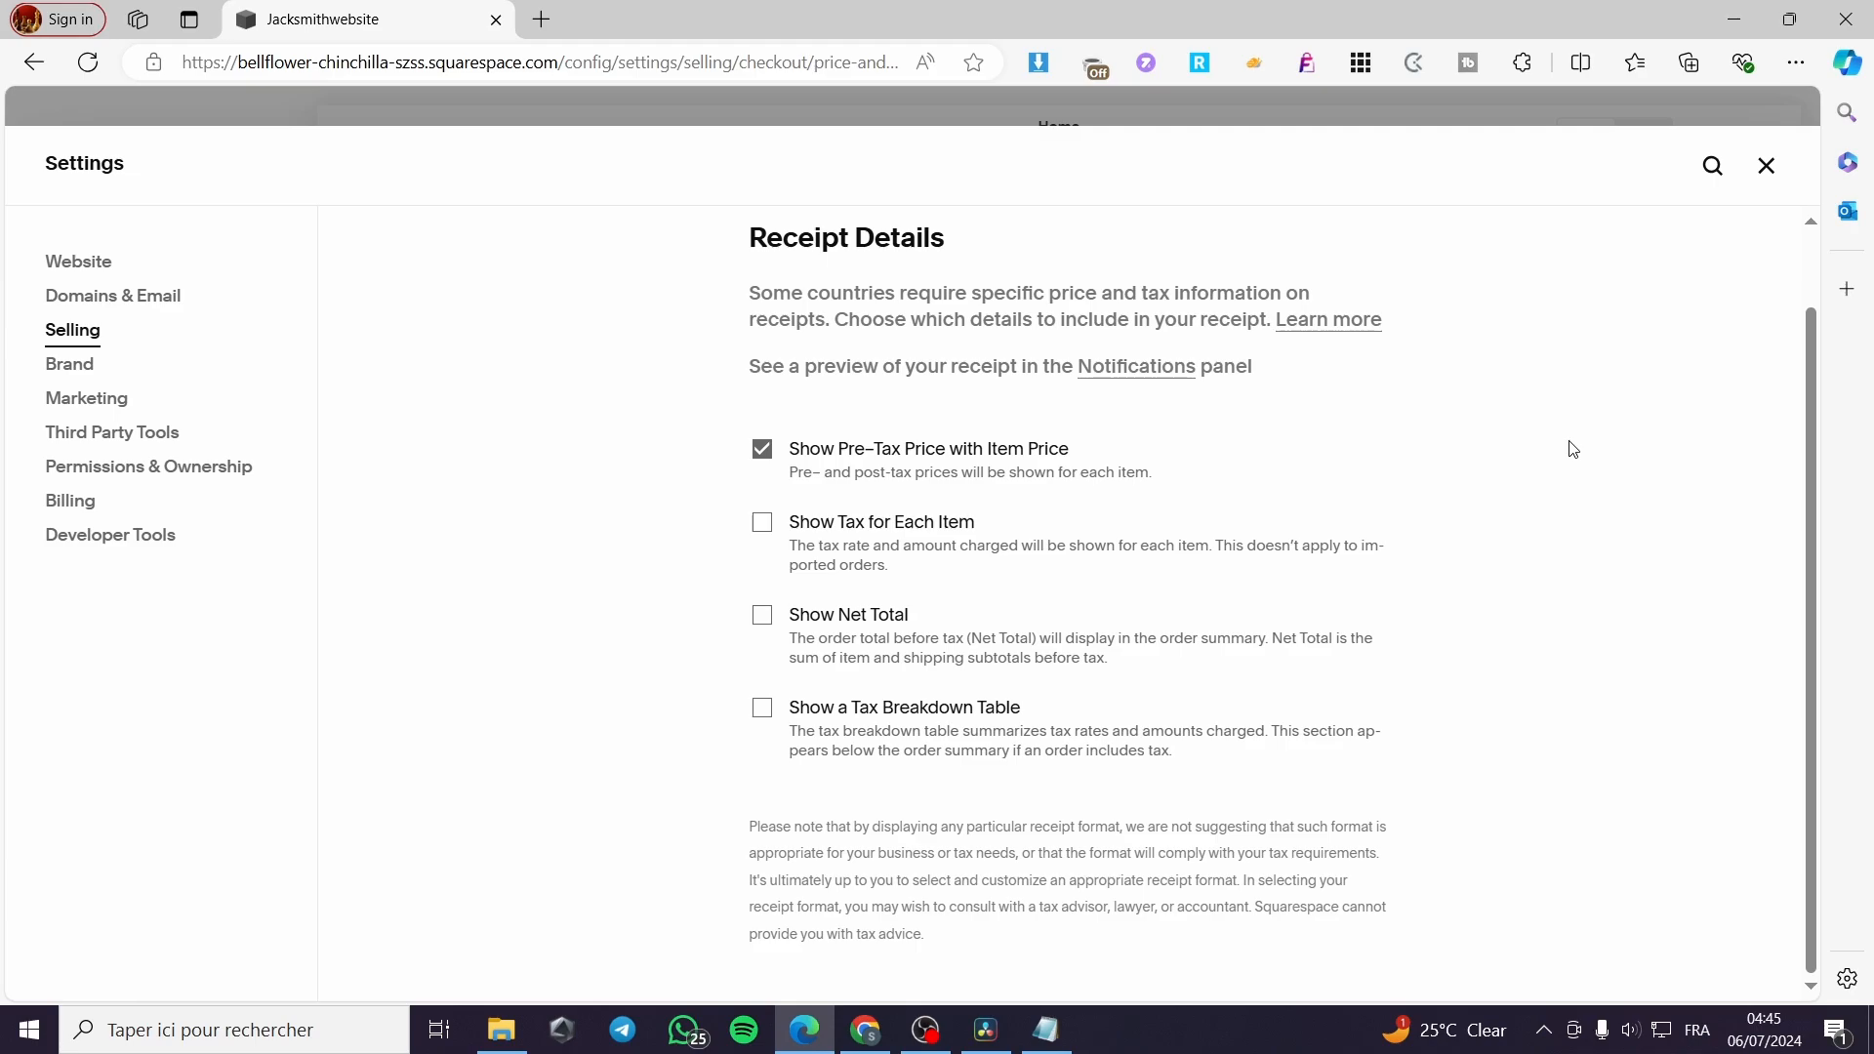
pyautogui.click(1769, 166)
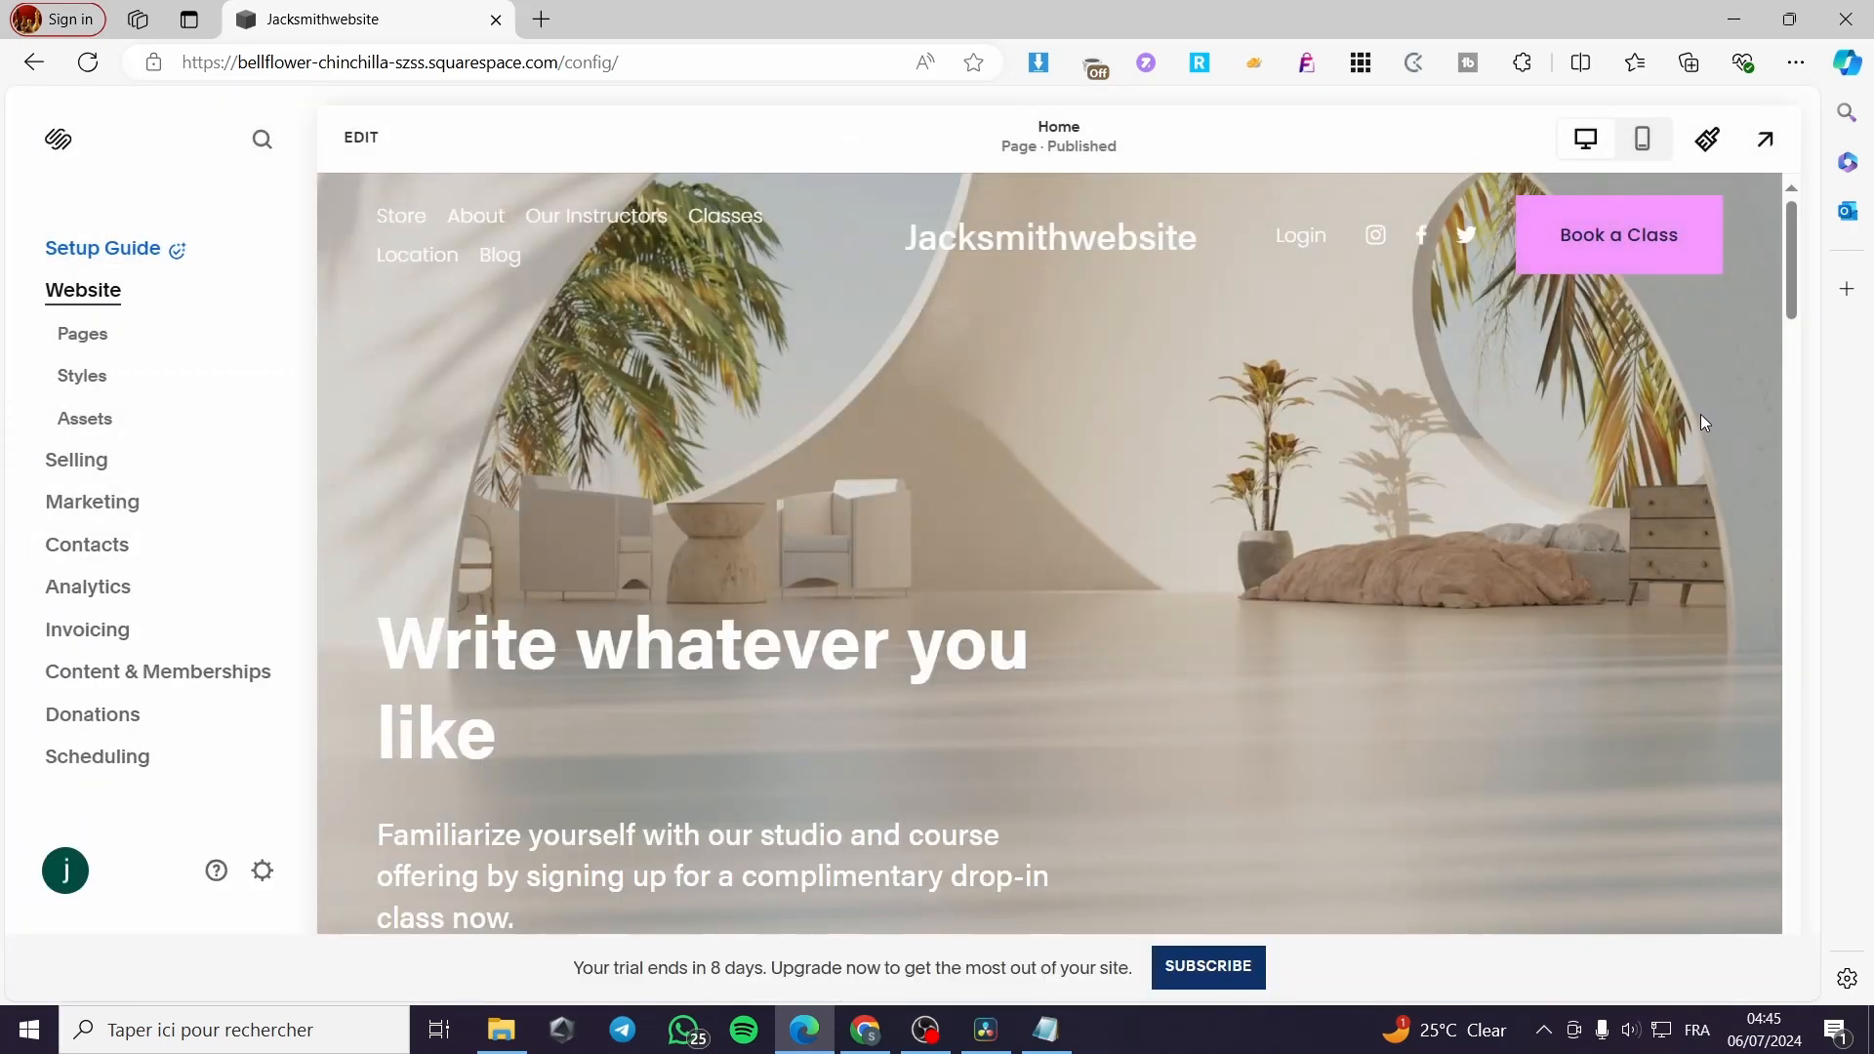